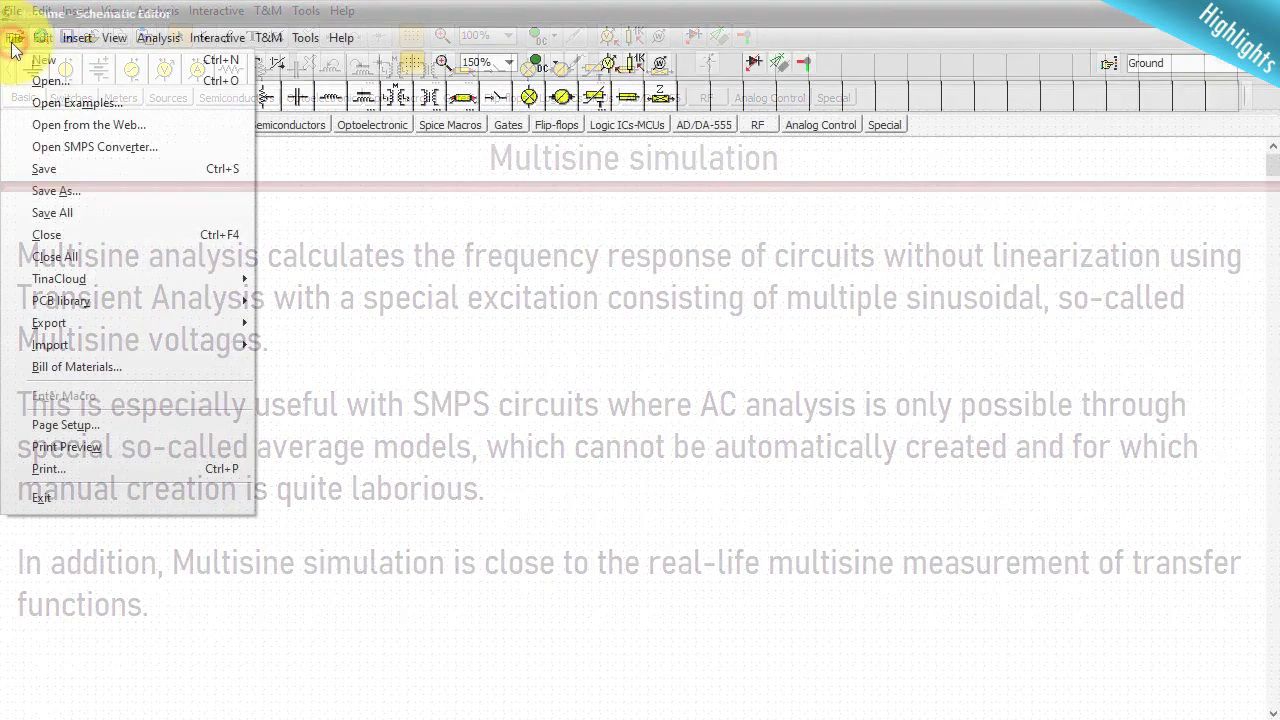
- Open the VM_Buck_#AC_PWL buck converter example from the Multisine examples folder
{"action": "left_click", "coordinate": [69, 105]}
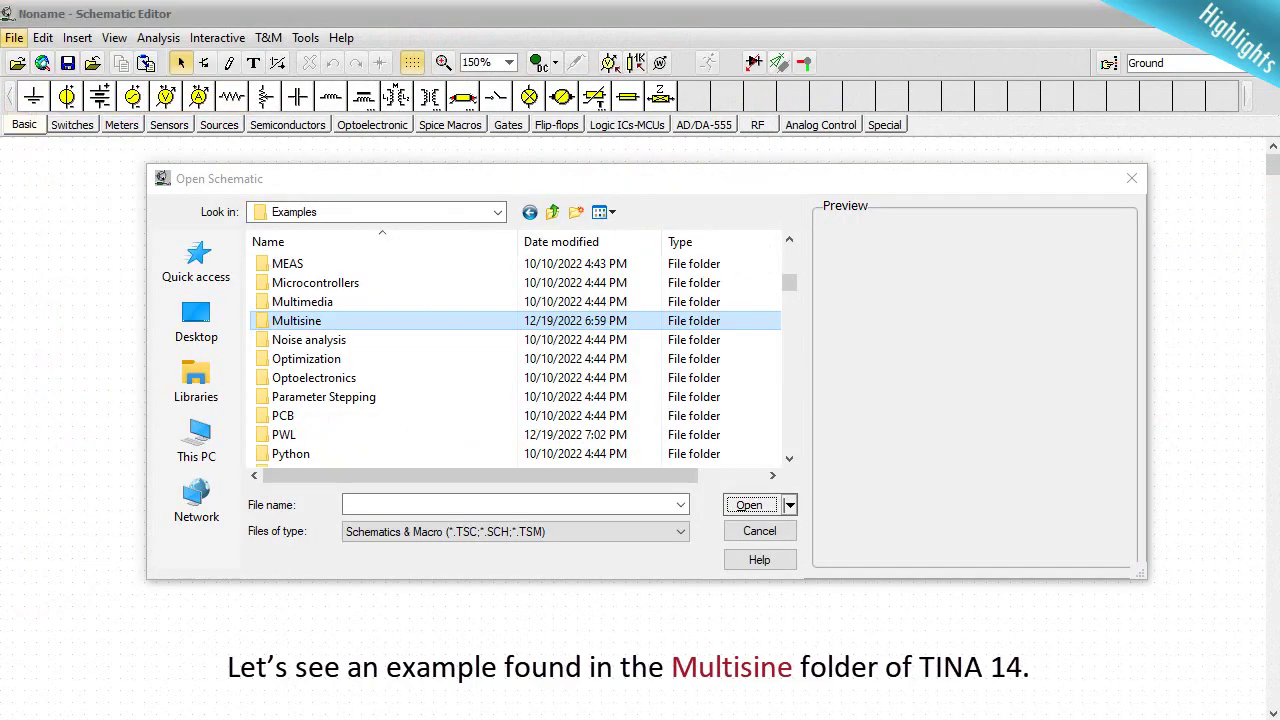
{"action": "double_click", "coordinate": [372, 322]}
{"action": "left_click", "coordinate": [324, 282]}
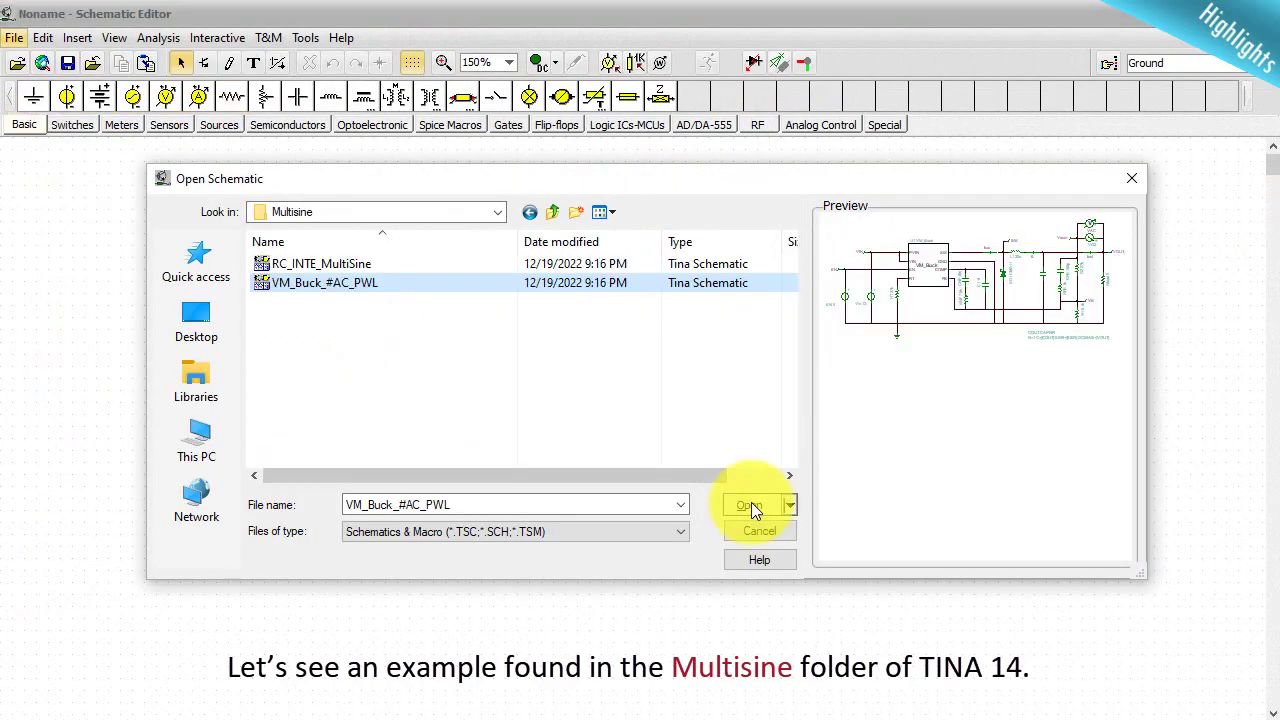
{"action": "left_click", "coordinate": [751, 505]}
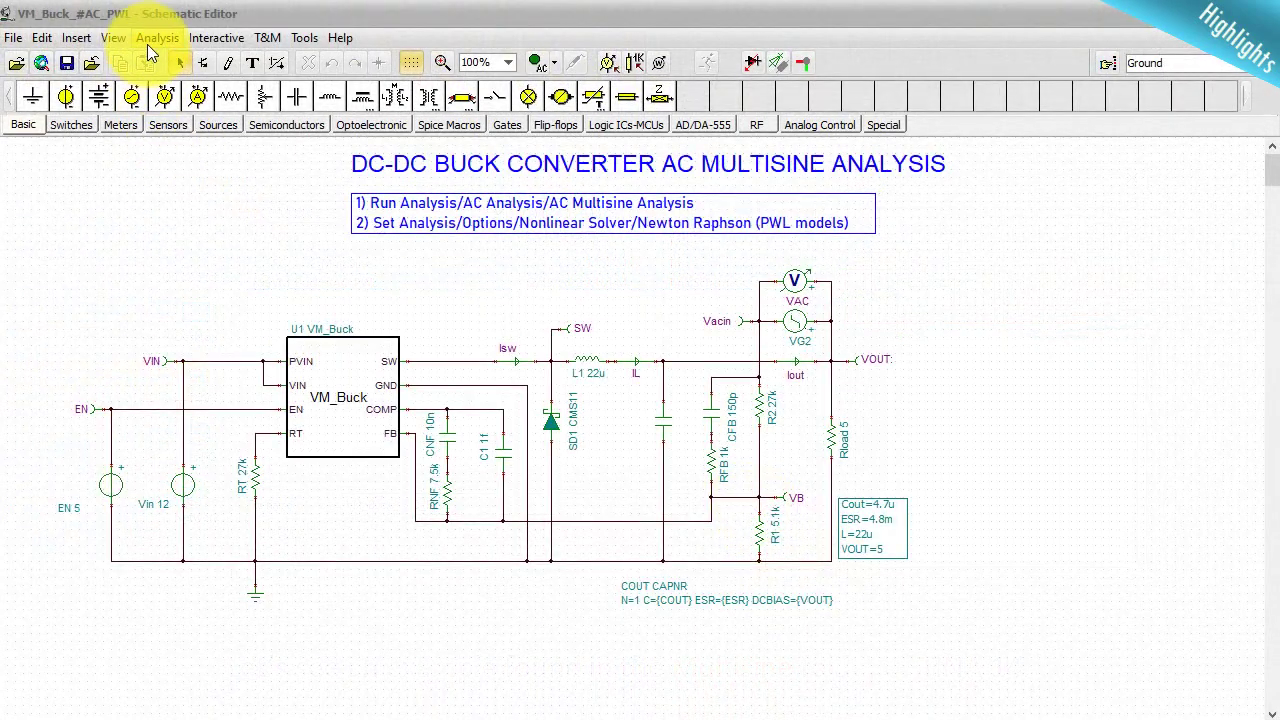
- Bring up the AC Multisine Analysis settings, showing 1.5m steady-state time
{"action": "left_click", "coordinate": [157, 38]}
{"action": "mouse_move", "coordinate": [305, 411]}
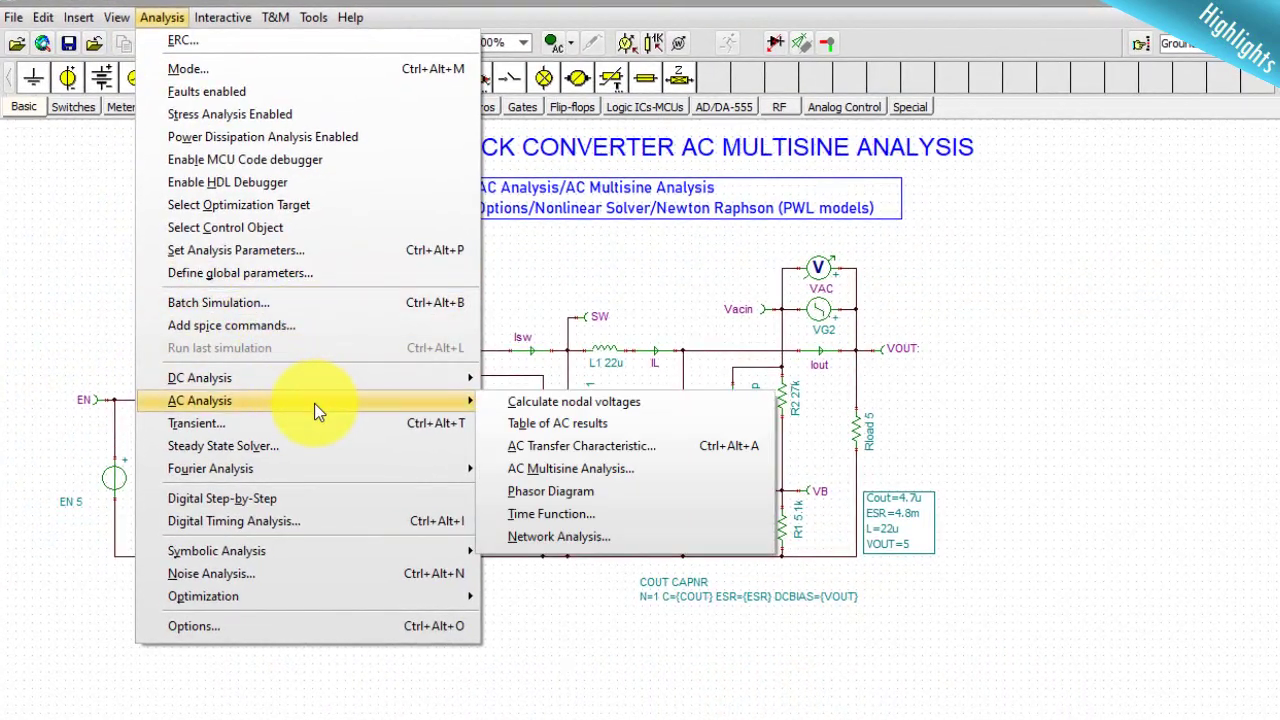
{"action": "left_click", "coordinate": [688, 479]}
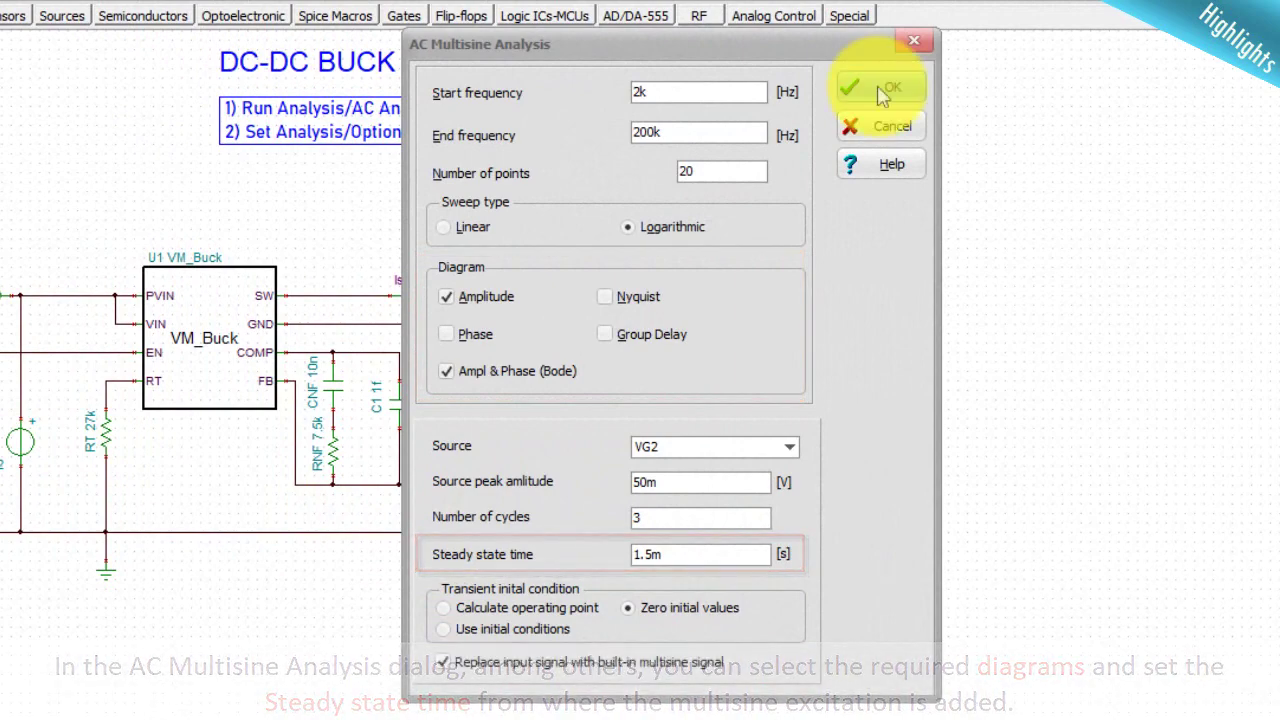
- Run the multisine analysis, zoom into VOUT's noisy region, then view the AC amplitude and Bode diagrams
{"action": "left_click", "coordinate": [881, 87]}
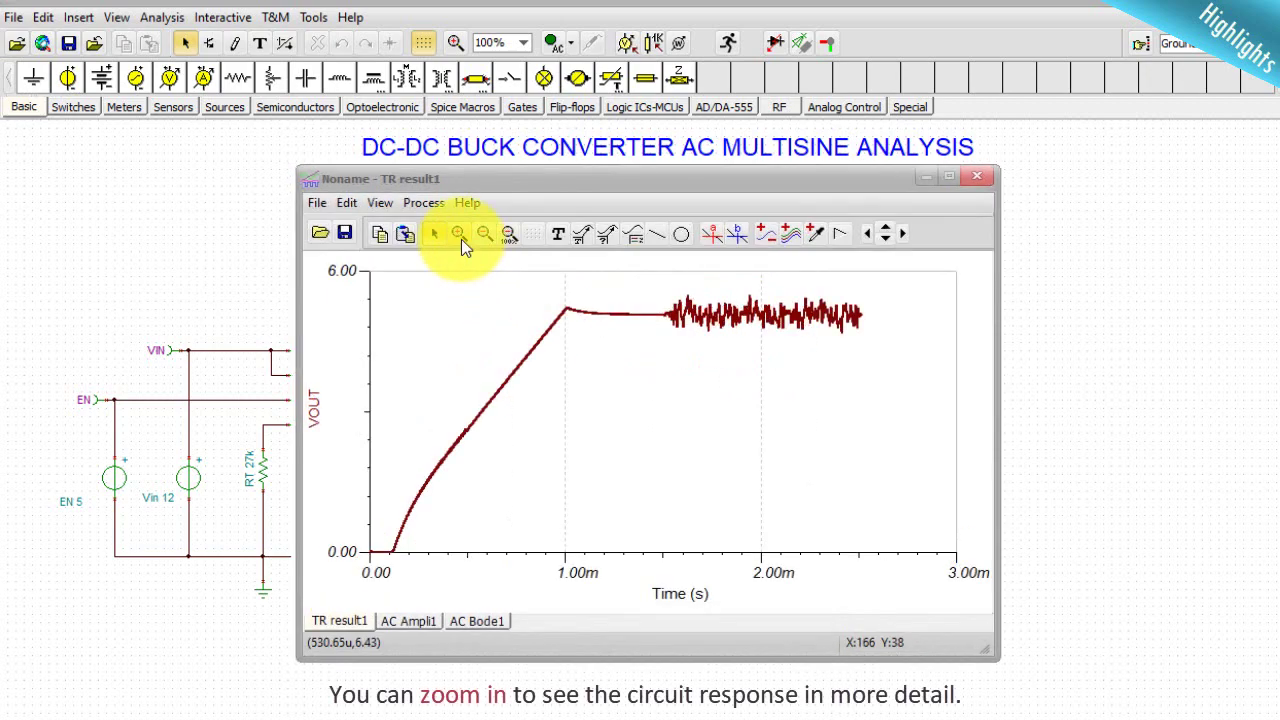
{"action": "left_click", "coordinate": [457, 233]}
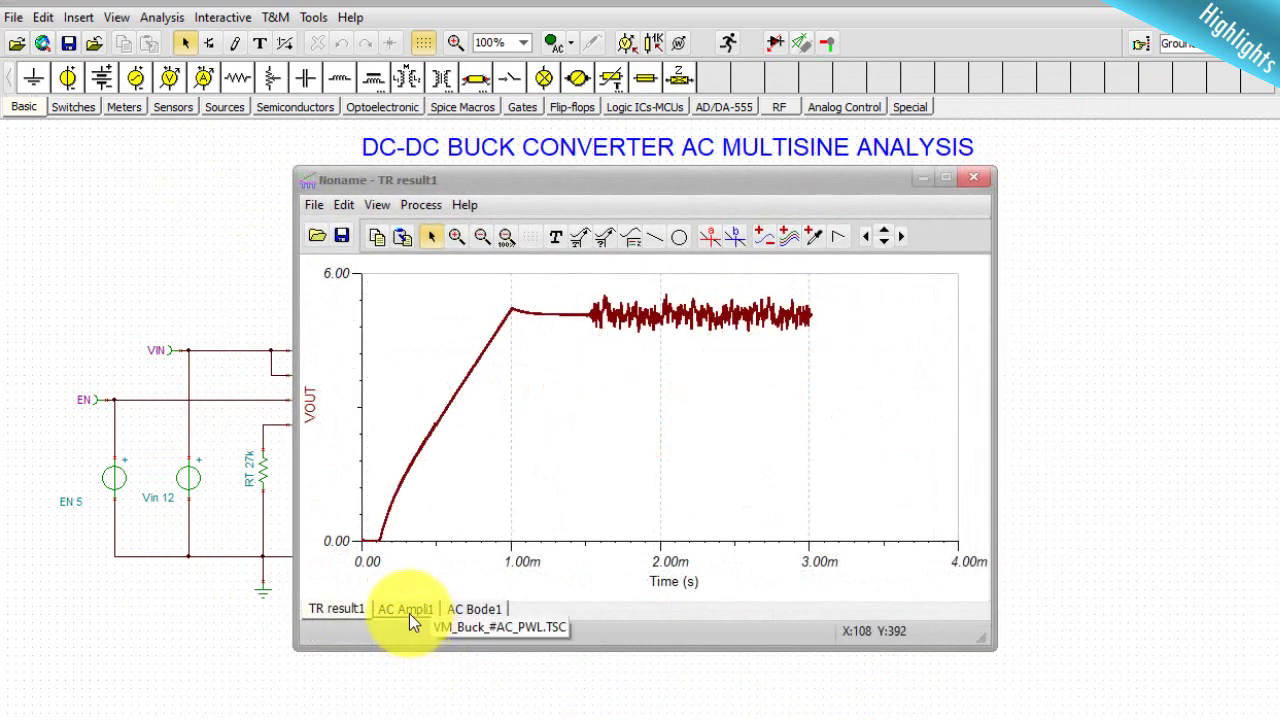
{"action": "left_click", "coordinate": [409, 609]}
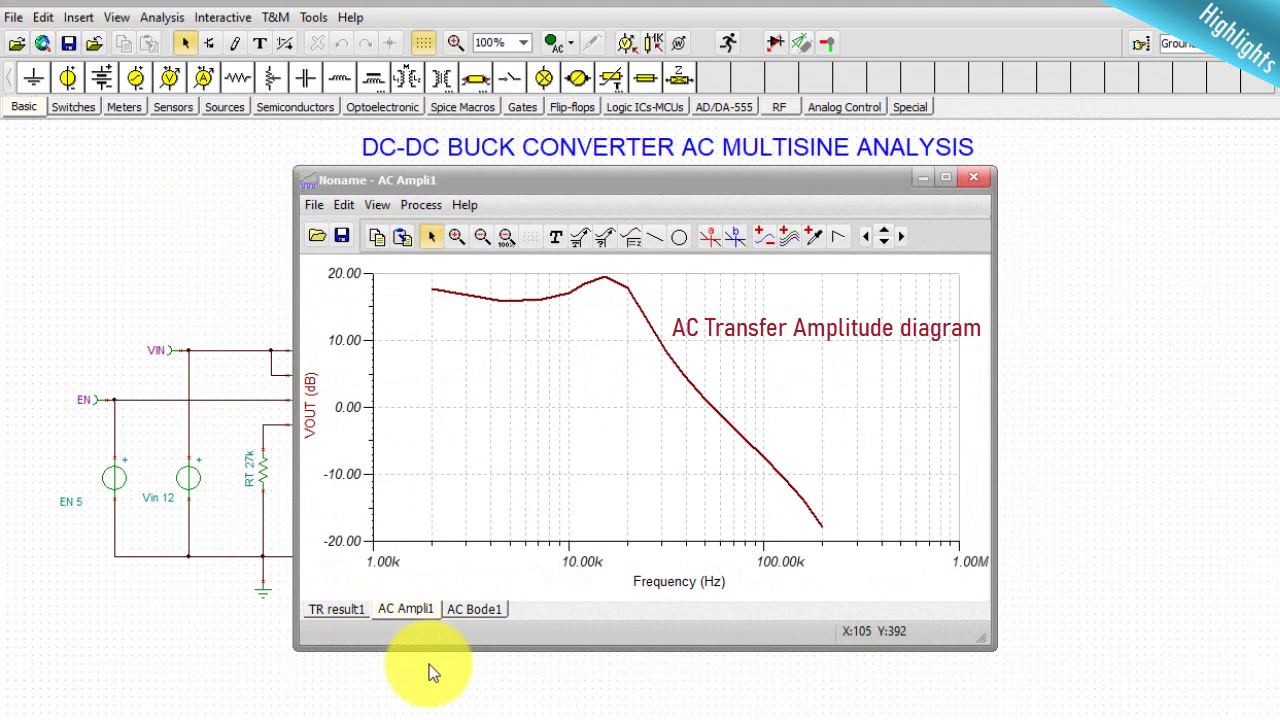
{"action": "left_click", "coordinate": [470, 612]}
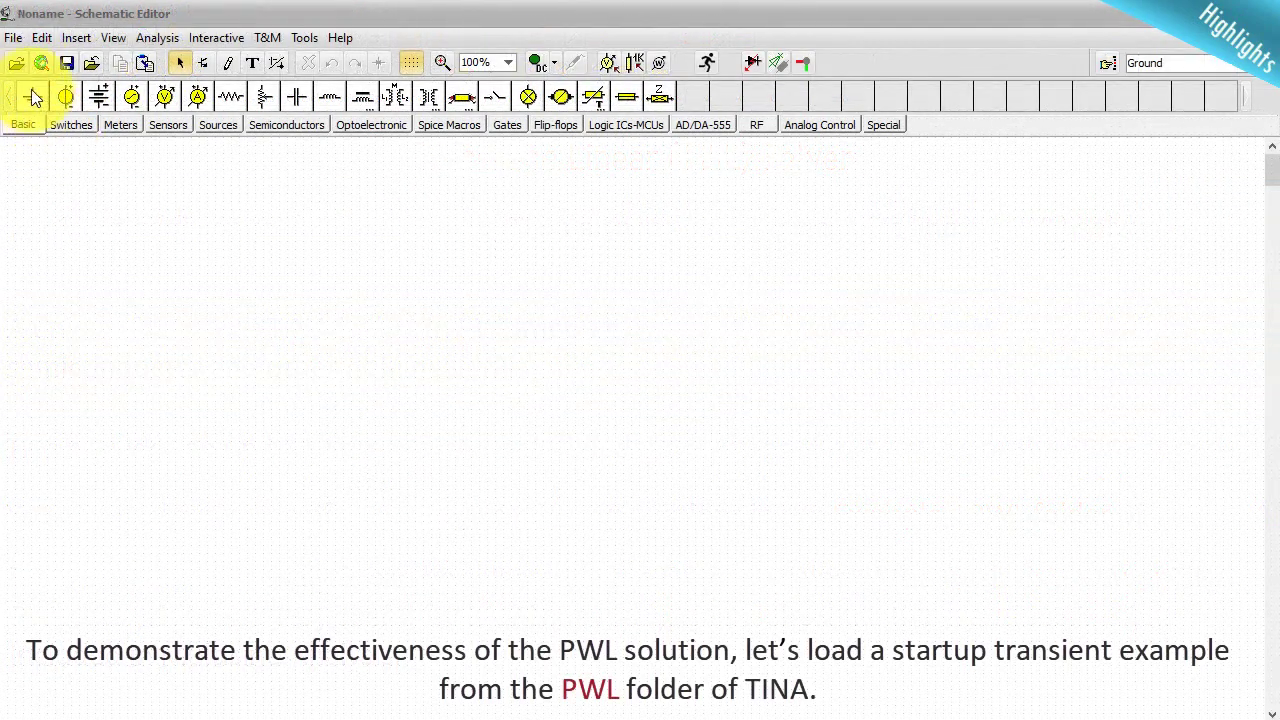
- Open the DC-DC Buck Converter Startup Spice vs. PWL example from the PWL examples
{"action": "left_click", "coordinate": [13, 37]}
{"action": "left_click", "coordinate": [60, 102]}
{"action": "double_click", "coordinate": [370, 392]}
{"action": "left_click", "coordinate": [441, 313]}
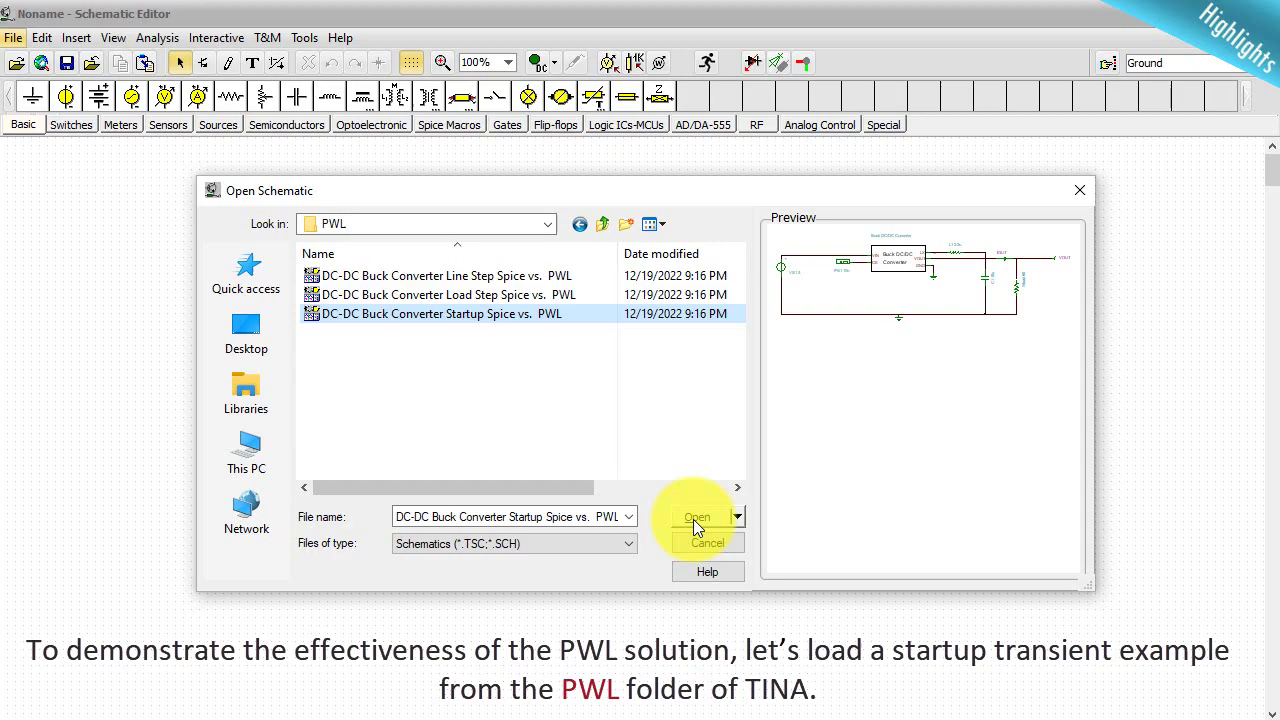
{"action": "left_click", "coordinate": [697, 518]}
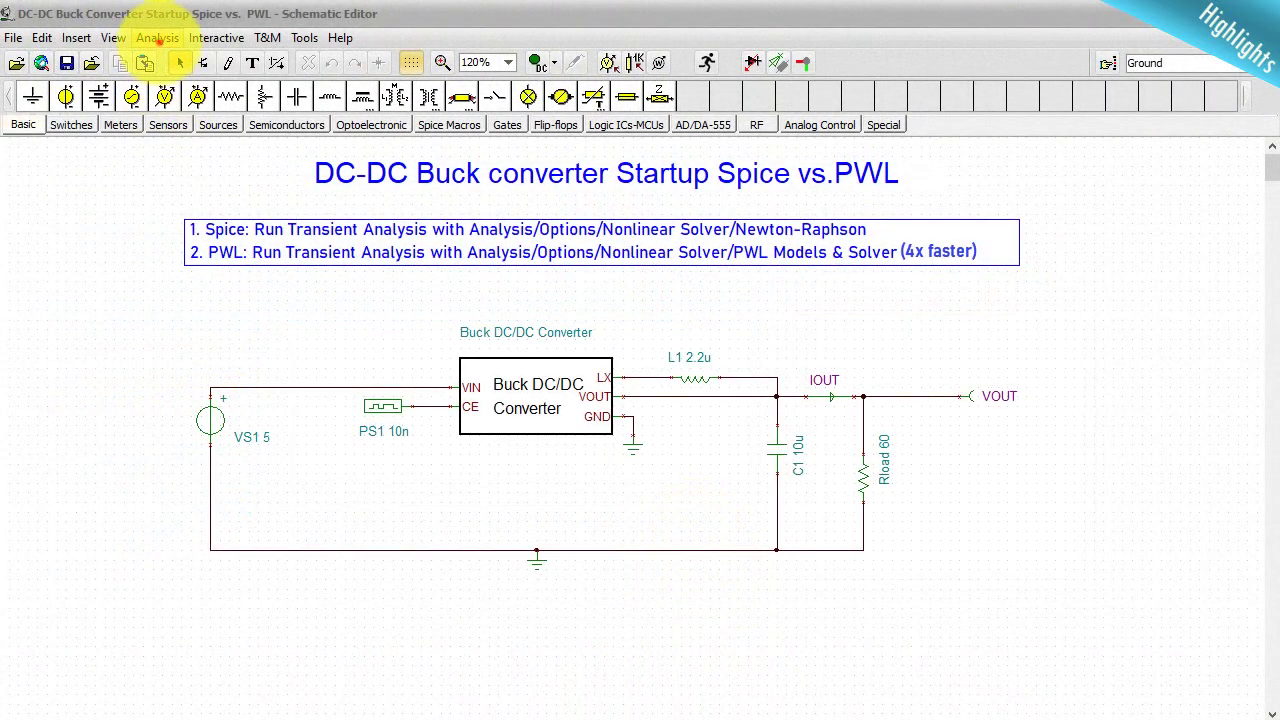
- Show the list of nonlinear solvers in the Analysis Options
{"action": "left_click", "coordinate": [153, 40]}
{"action": "left_click", "coordinate": [360, 630]}
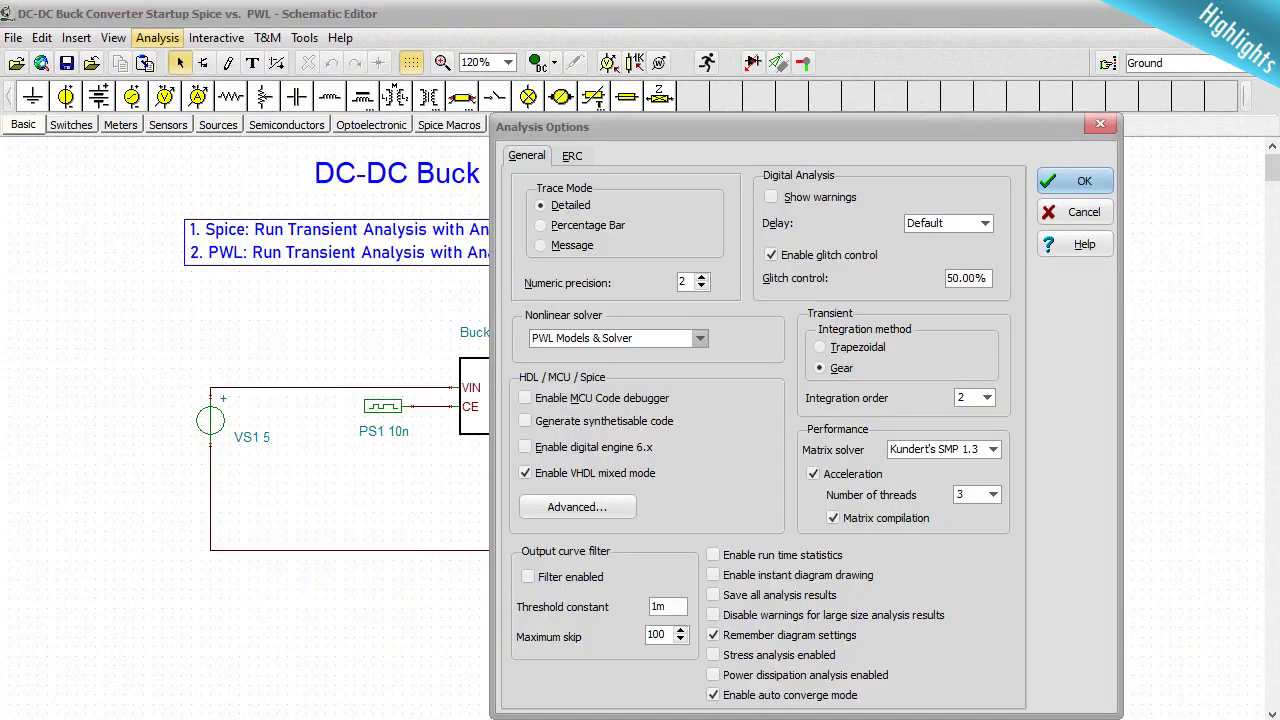
{"action": "left_click", "coordinate": [700, 338]}
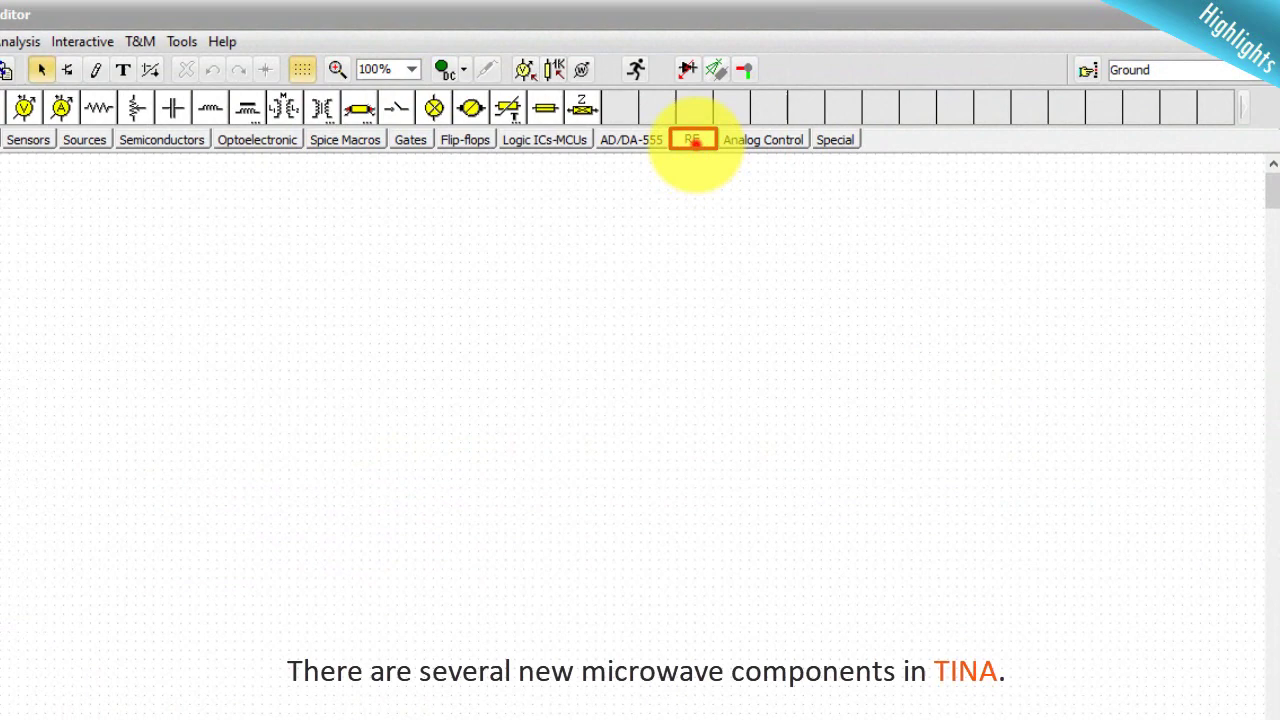
- Place the basic Circulator CR1 from the RF parts, view its parameters, and discard it
{"action": "left_click", "coordinate": [694, 145]}
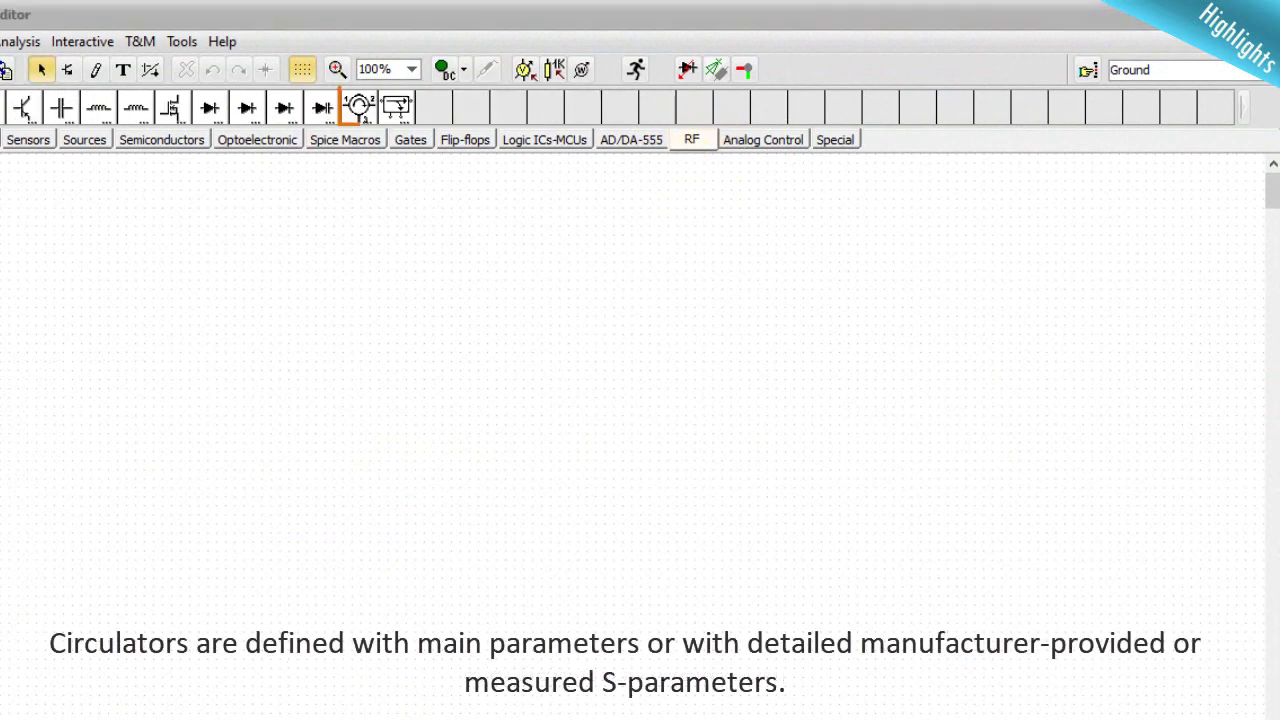
{"action": "left_click", "coordinate": [360, 108]}
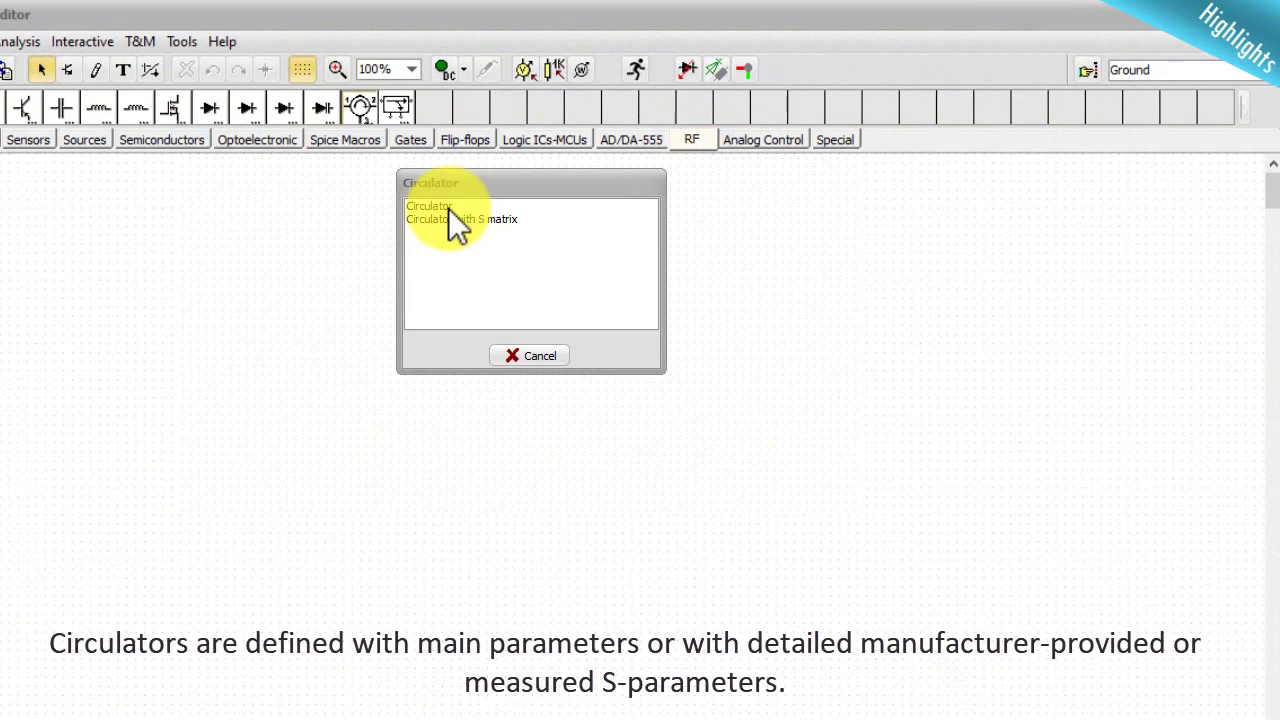
{"action": "double_click", "coordinate": [449, 207]}
{"action": "double_click", "coordinate": [377, 268]}
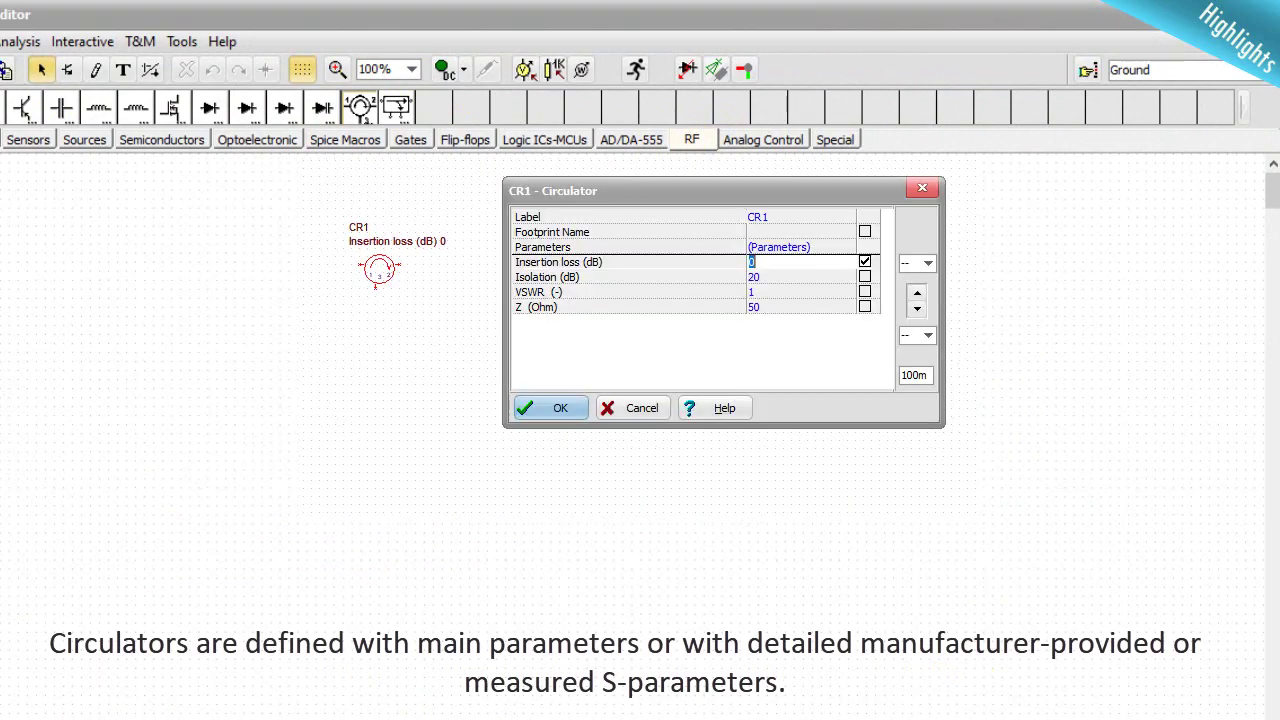
{"action": "left_click", "coordinate": [921, 189]}
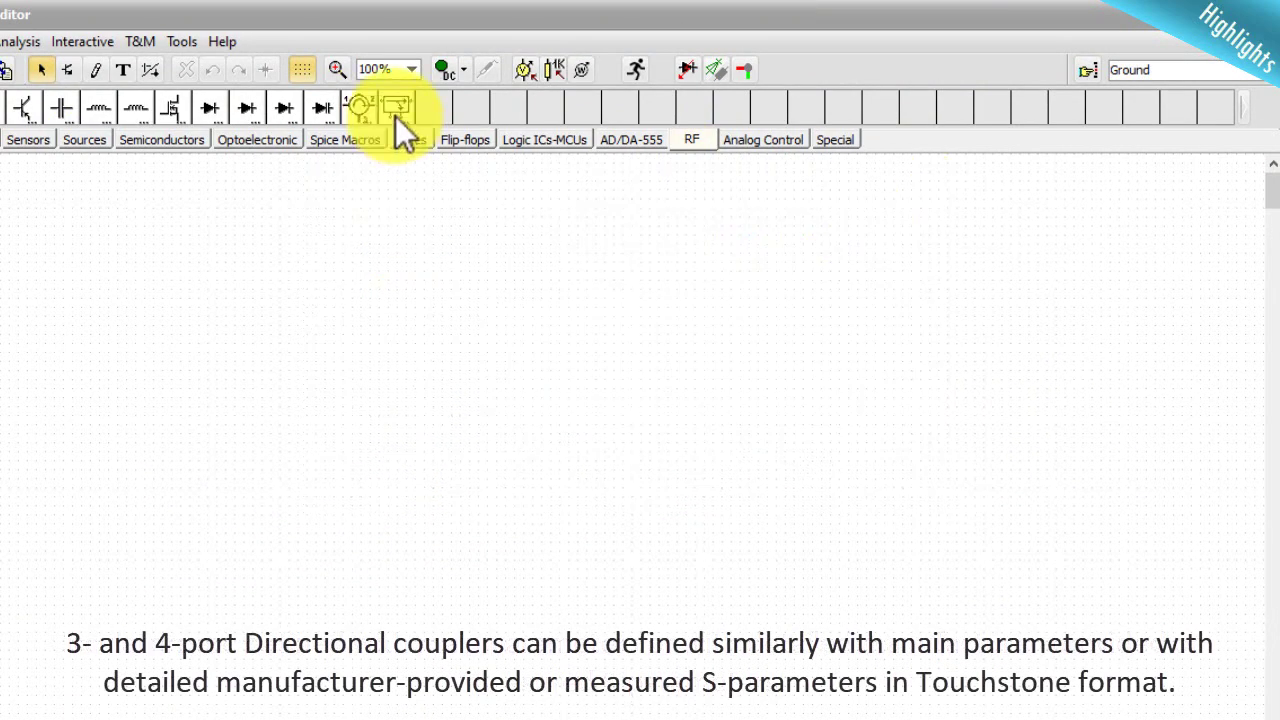
- Place the 4-port directional coupler DC1 and view its parameters
{"action": "left_click", "coordinate": [396, 112]}
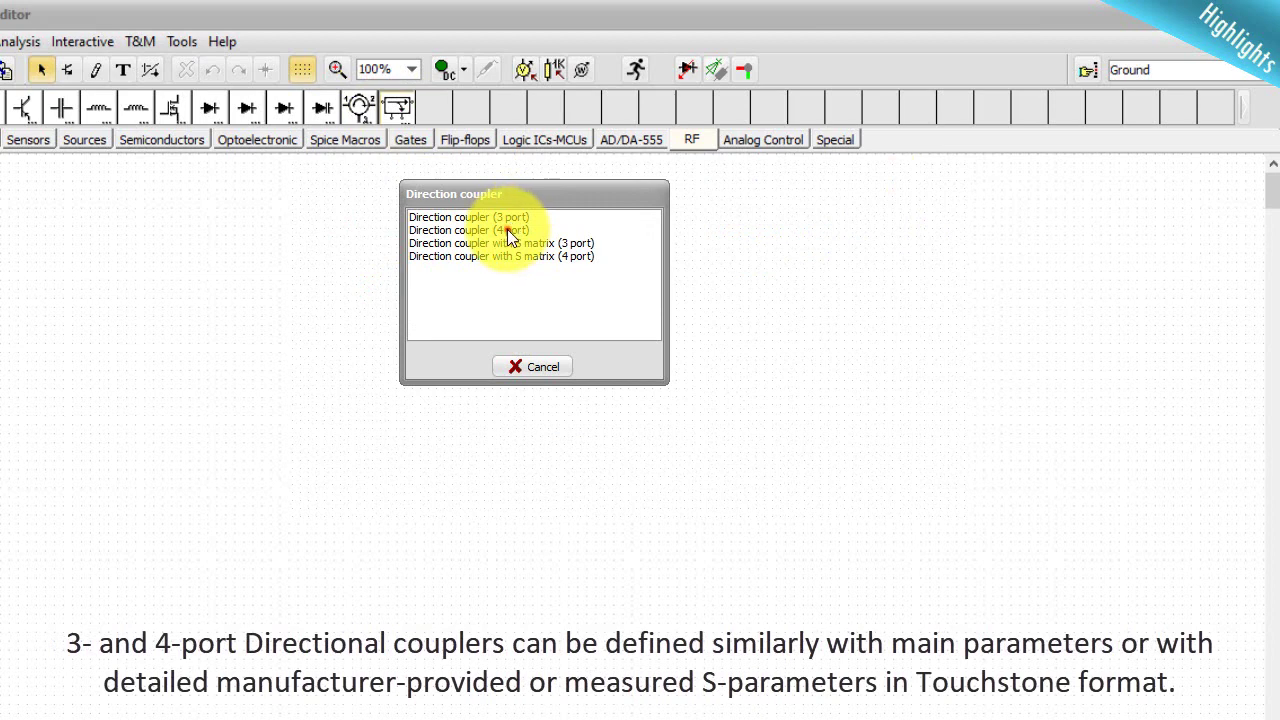
{"action": "double_click", "coordinate": [507, 230]}
{"action": "double_click", "coordinate": [389, 279]}
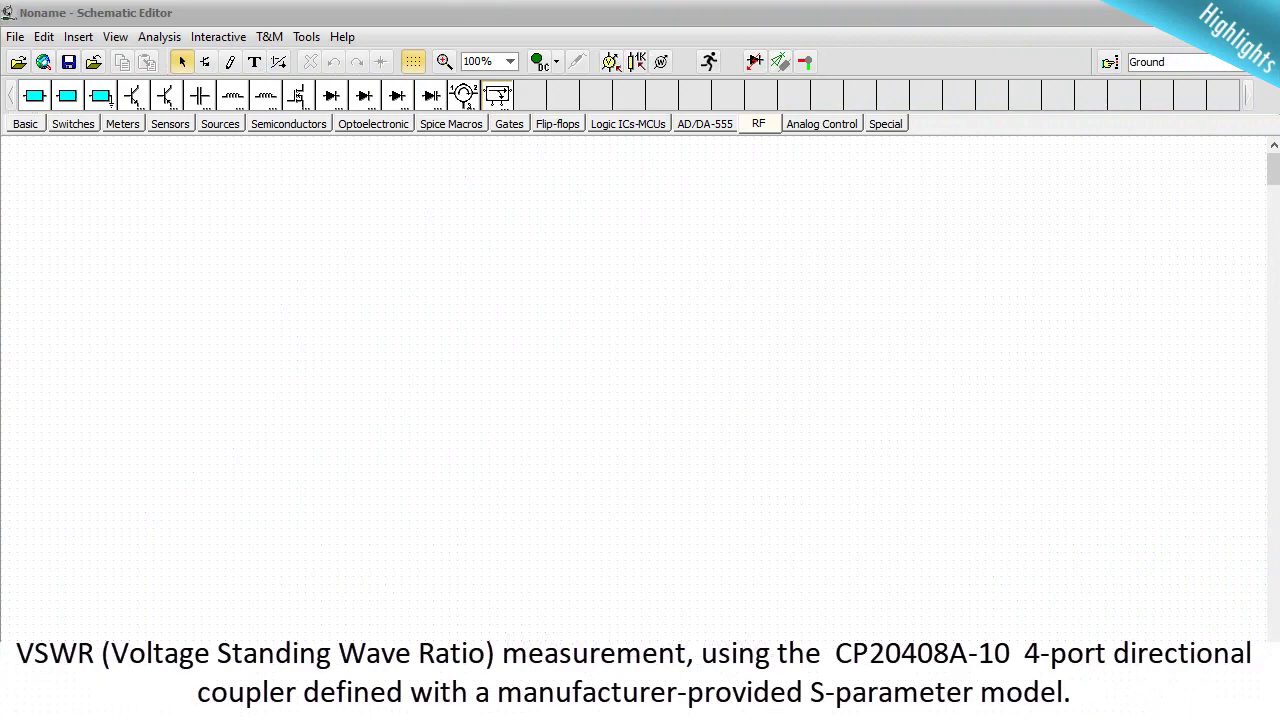
- Open the dircoupler_swr example from the RF > Directional_coupler examples folder
{"action": "left_click", "coordinate": [15, 37]}
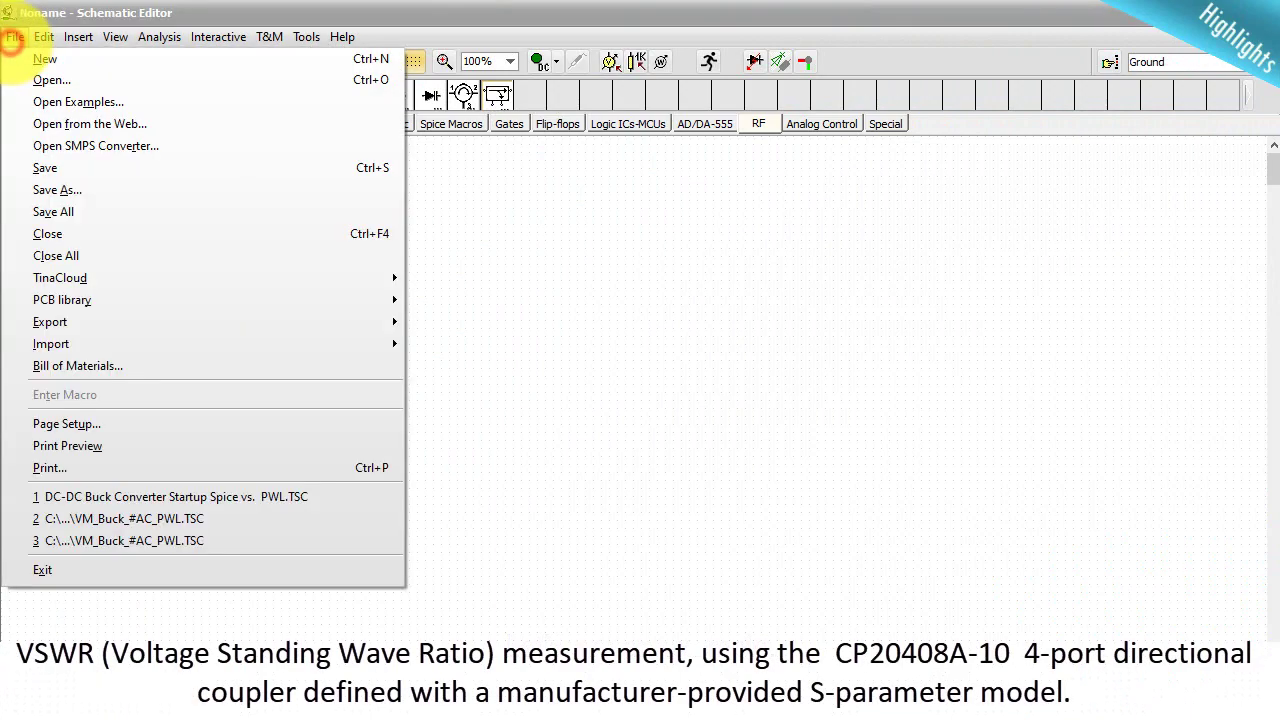
{"action": "left_click", "coordinate": [49, 102]}
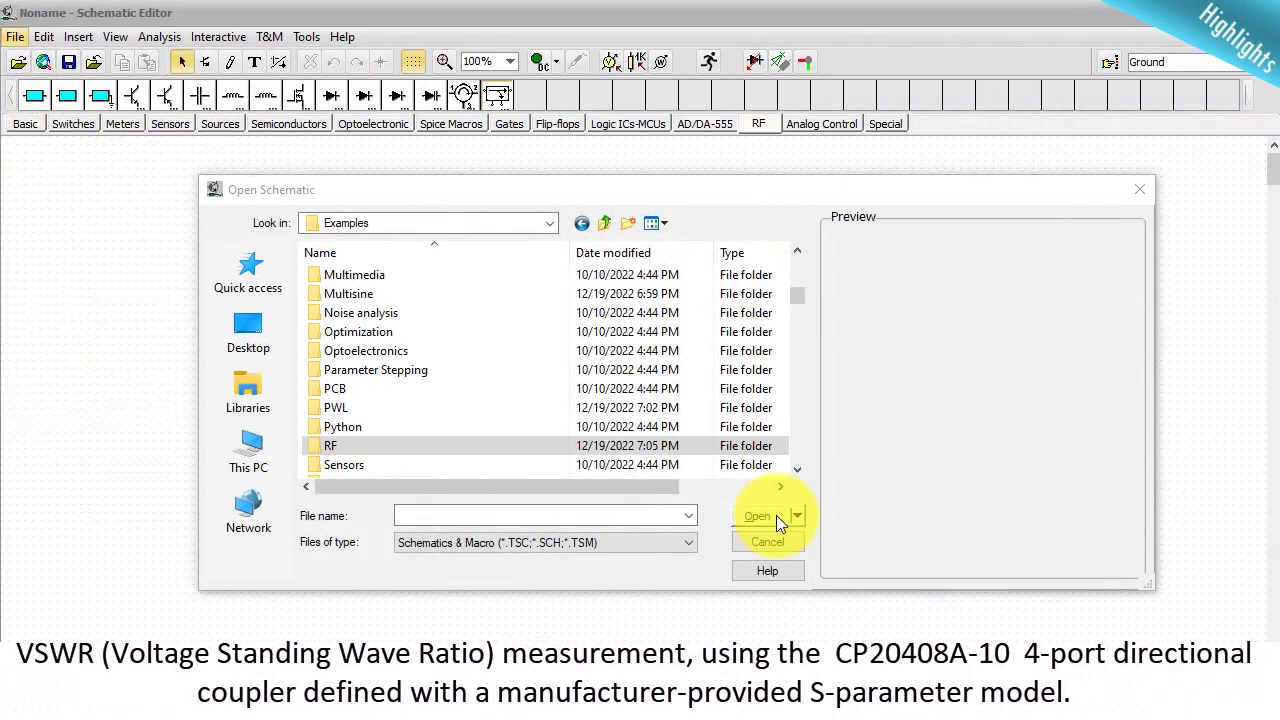
{"action": "left_click", "coordinate": [776, 515]}
{"action": "left_click", "coordinate": [755, 518]}
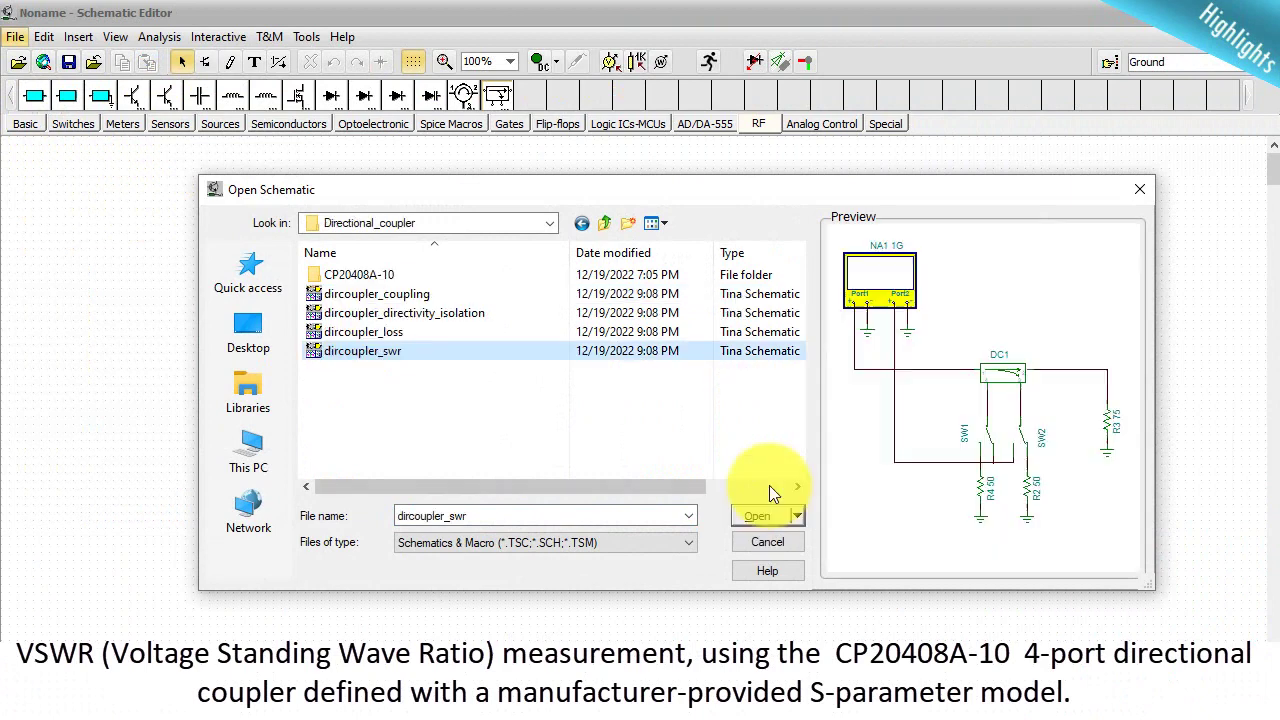
{"action": "left_click", "coordinate": [759, 518]}
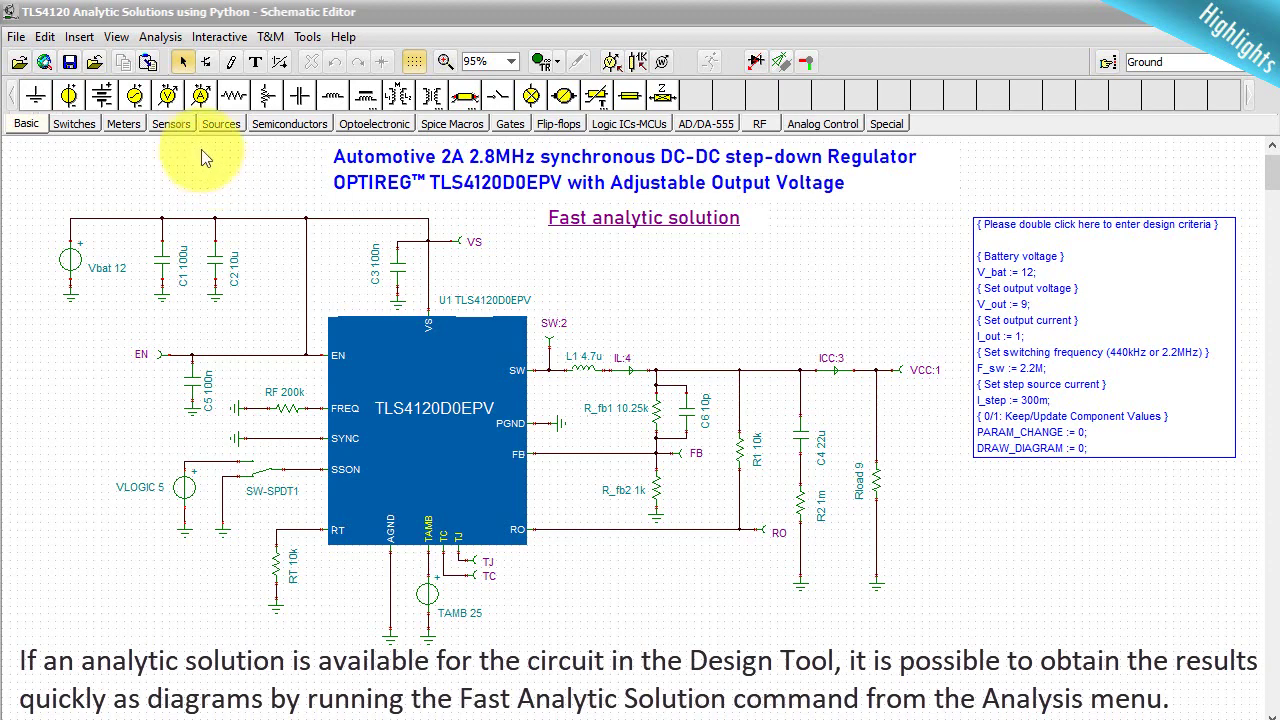
- Run the Fast Analytic Solution and view its Aol_Bode, Startup and VCC diagrams
{"action": "left_click", "coordinate": [160, 37]}
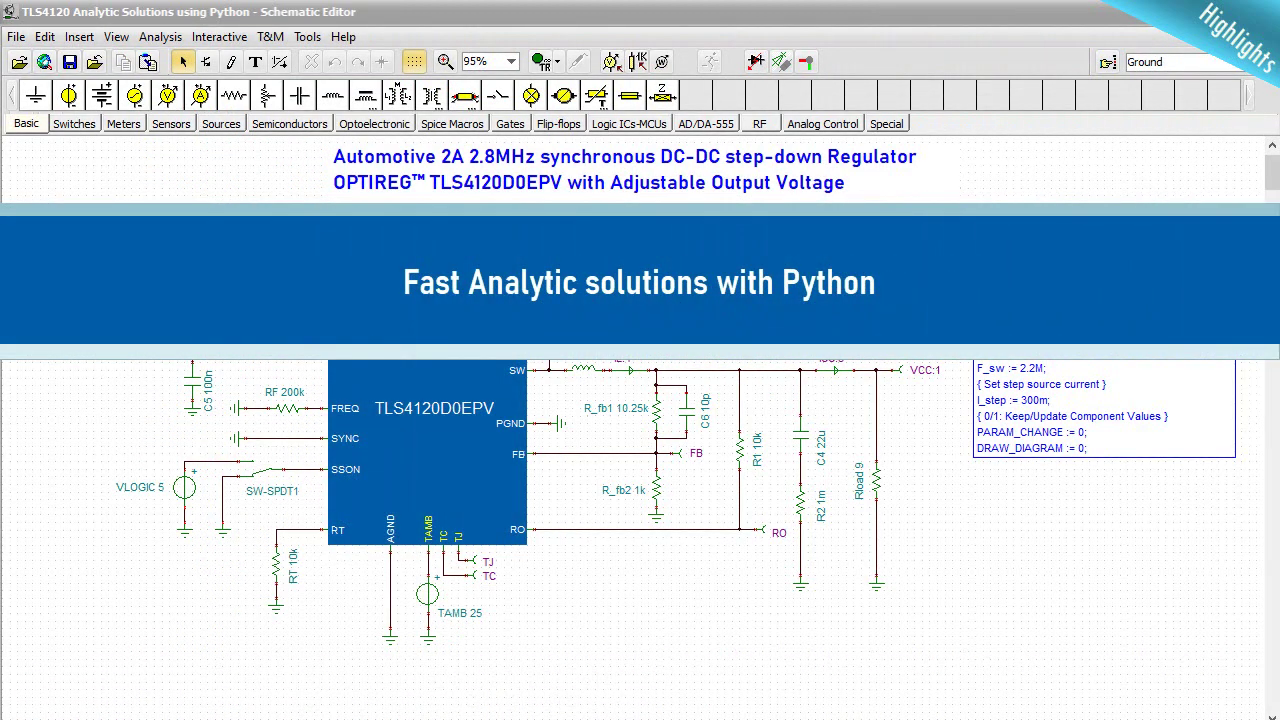
{"action": "left_click", "coordinate": [158, 38]}
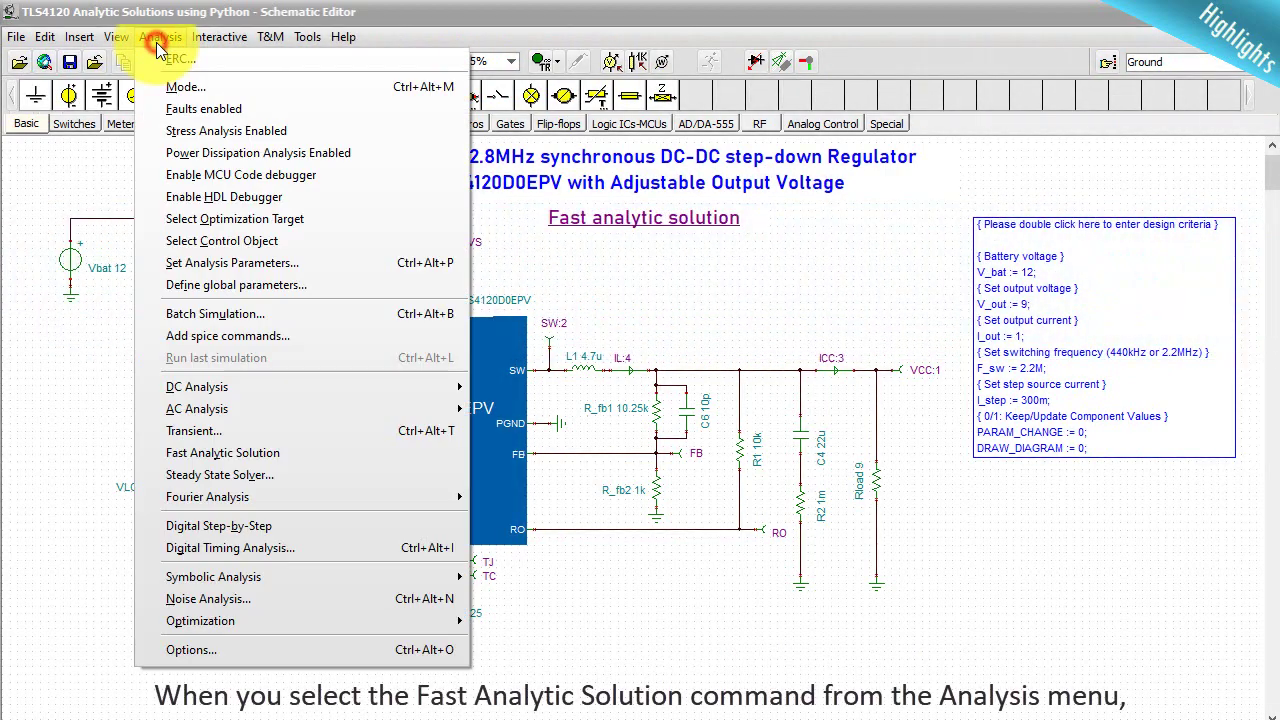
{"action": "left_click", "coordinate": [292, 452]}
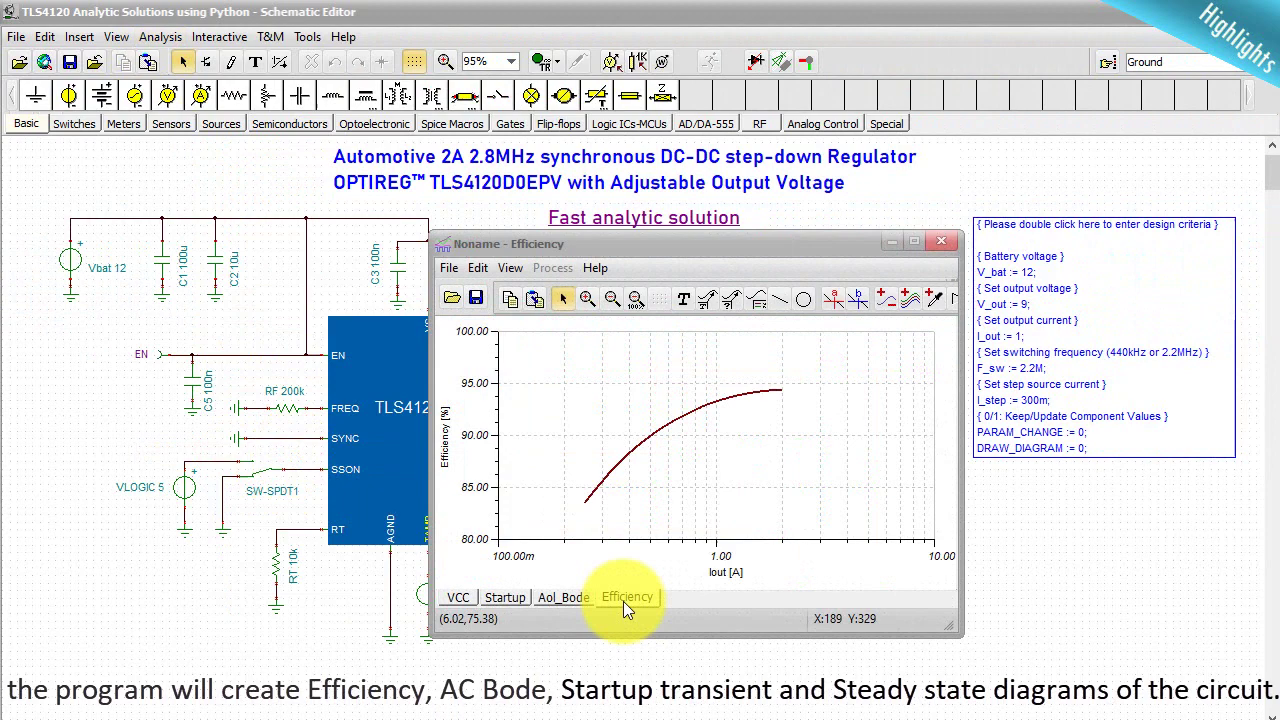
{"action": "left_click", "coordinate": [564, 600]}
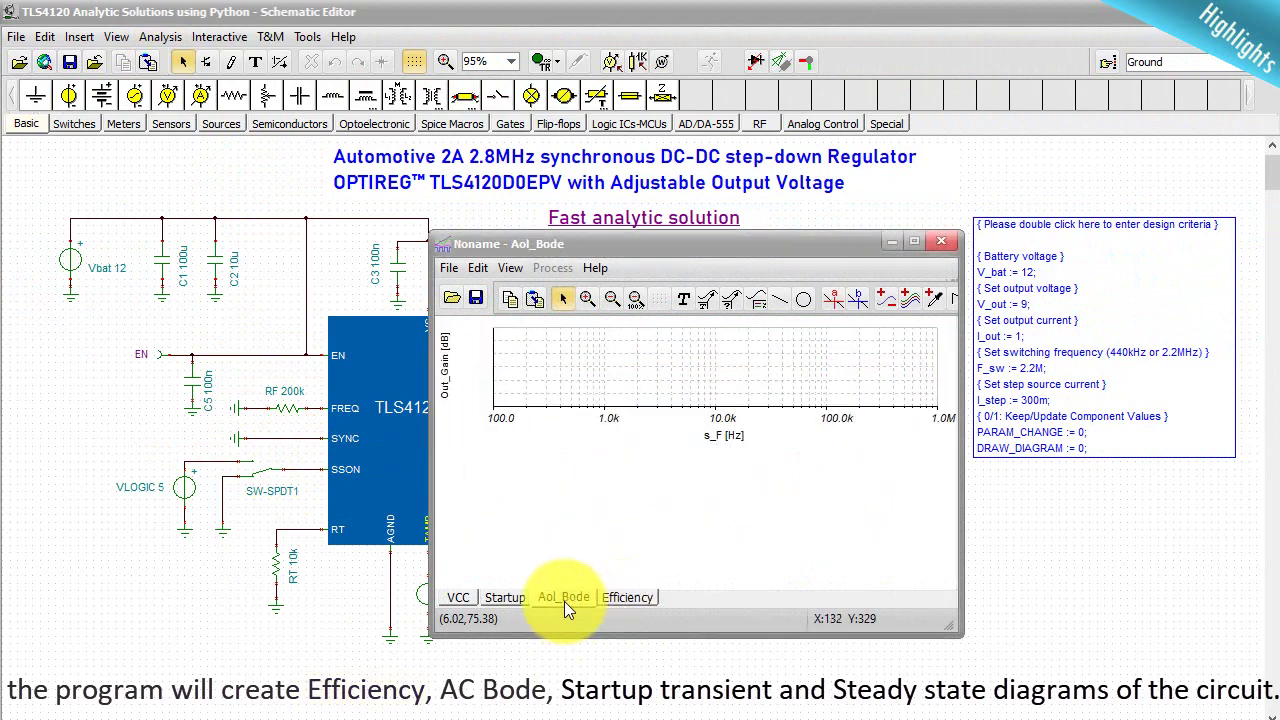
{"action": "left_click", "coordinate": [505, 600]}
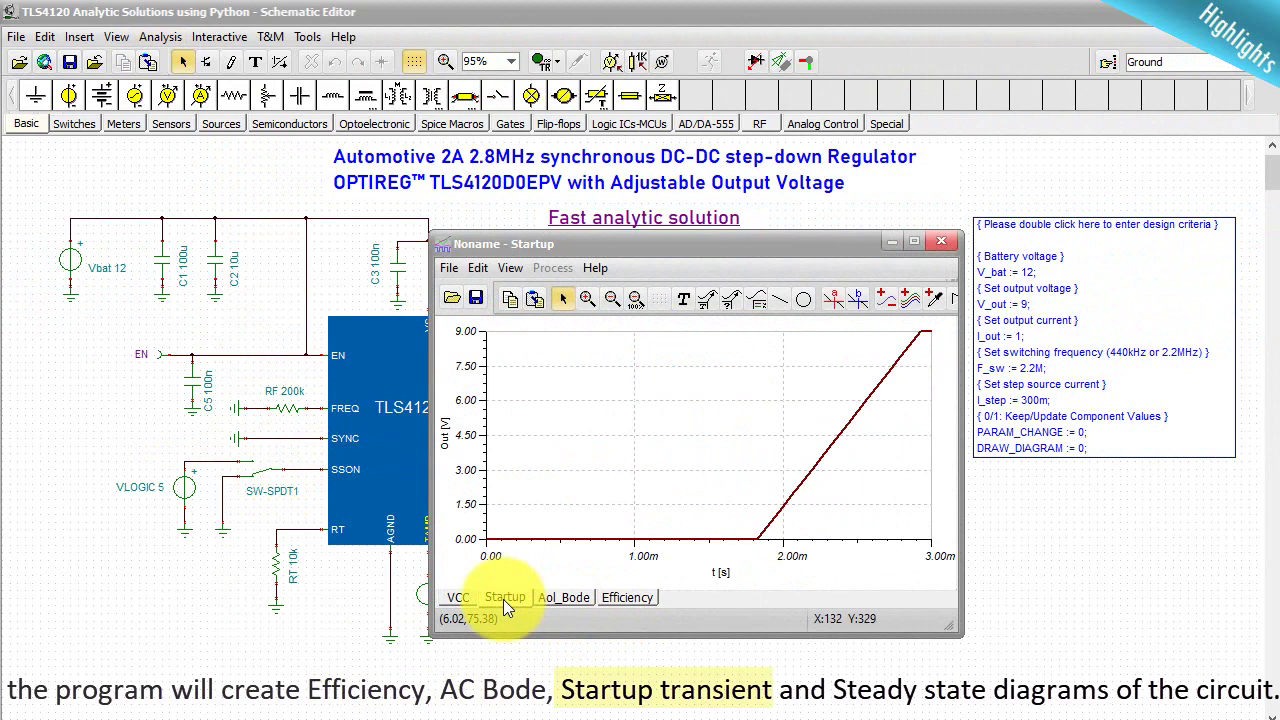
{"action": "left_click", "coordinate": [457, 598]}
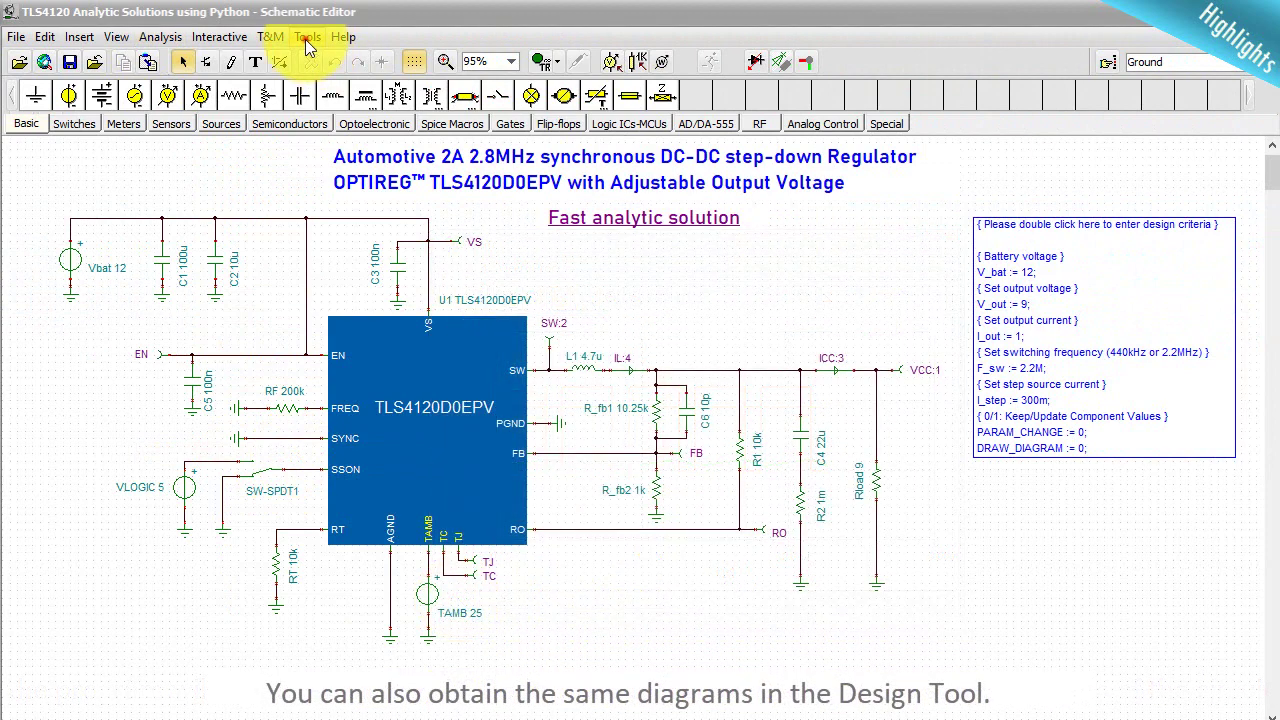
- Launch the Design Tool and run its script to regenerate the converter diagrams
{"action": "left_click", "coordinate": [307, 37]}
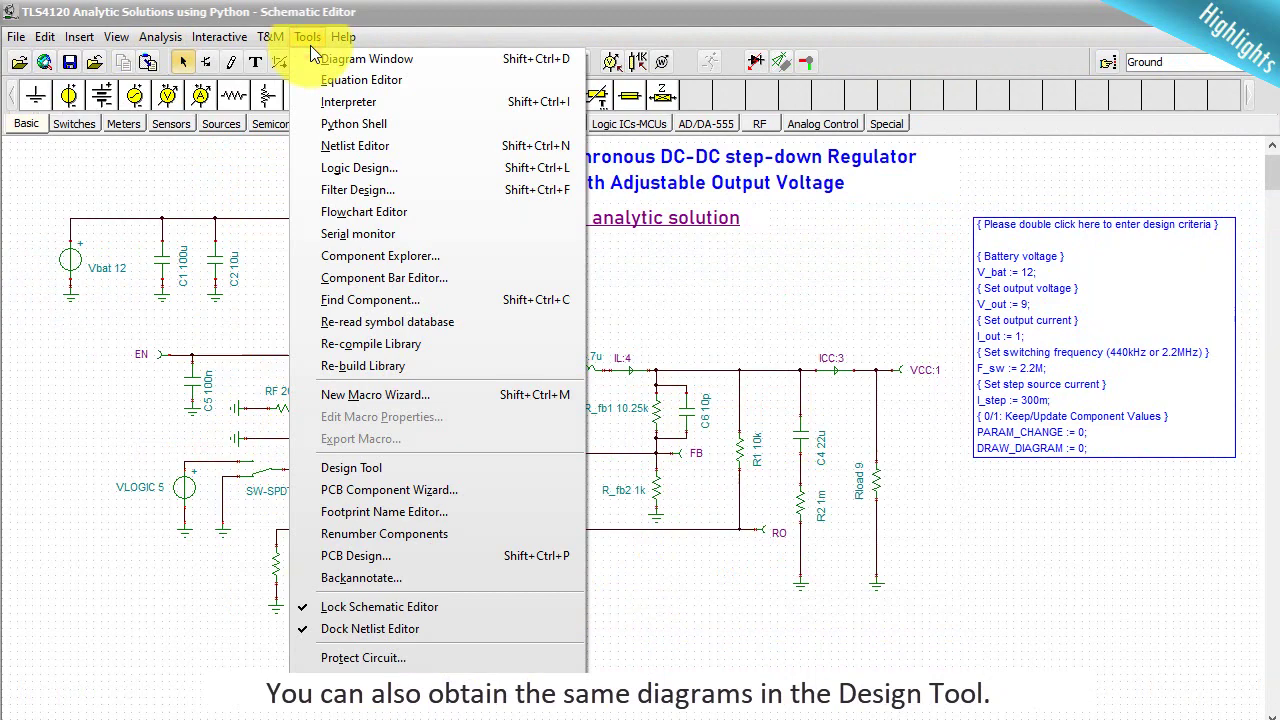
{"action": "left_click", "coordinate": [427, 468]}
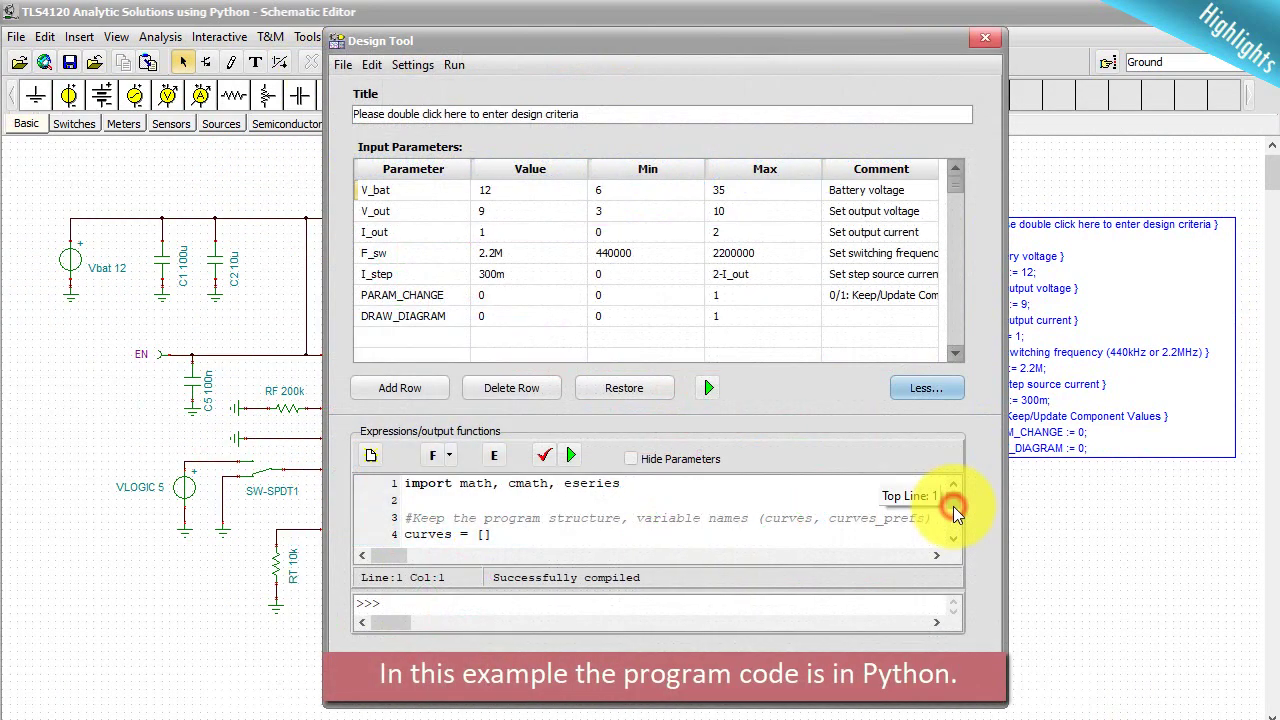
{"action": "left_click_drag", "start_coordinate": [955, 513], "coordinate": [955, 533]}
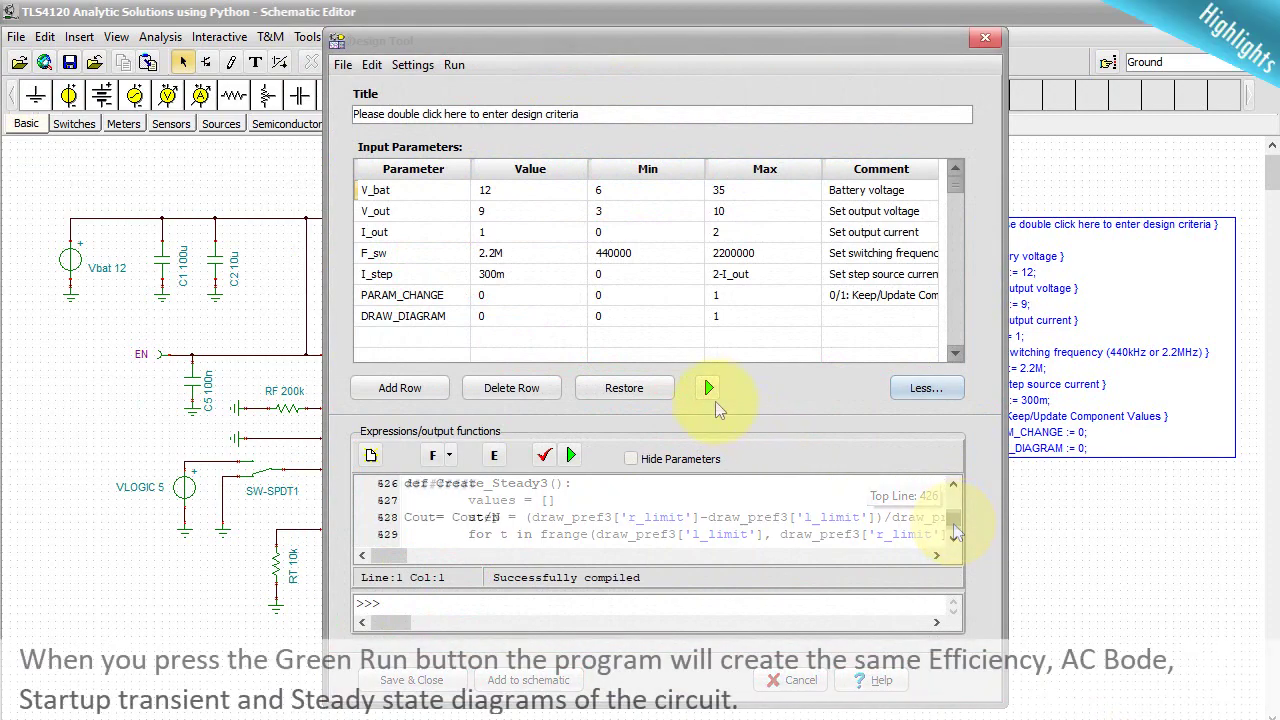
{"action": "left_click", "coordinate": [709, 388]}
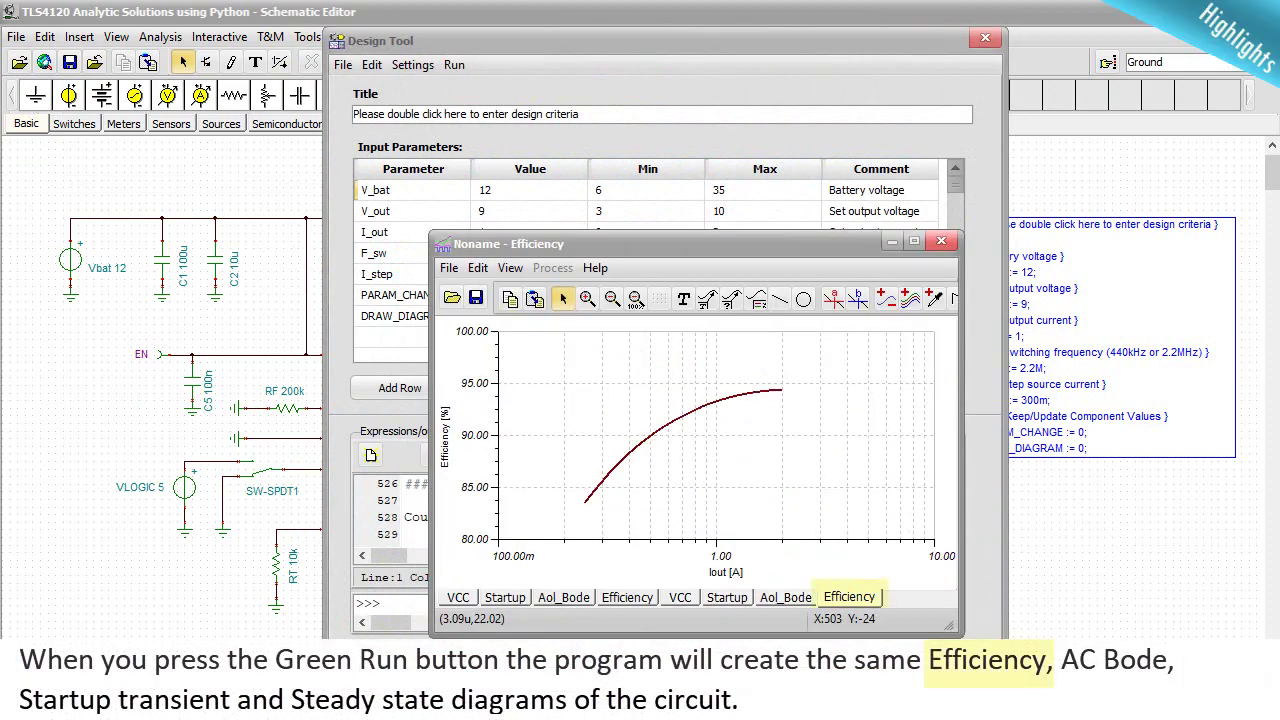
- Review the regenerated Aol_Bode, startup and VCC diagrams, then open the Interpreter circuit's Analysis menu
{"action": "left_click", "coordinate": [785, 597]}
{"action": "left_click", "coordinate": [730, 600]}
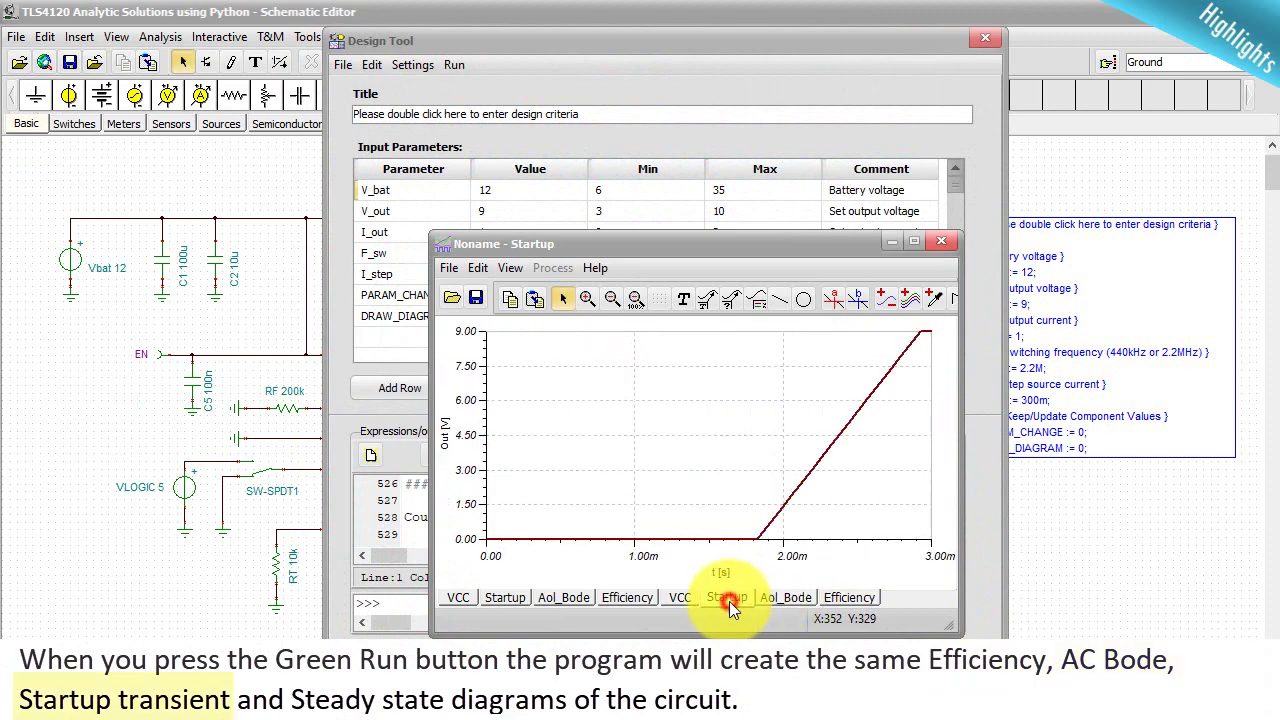
{"action": "left_click", "coordinate": [681, 598]}
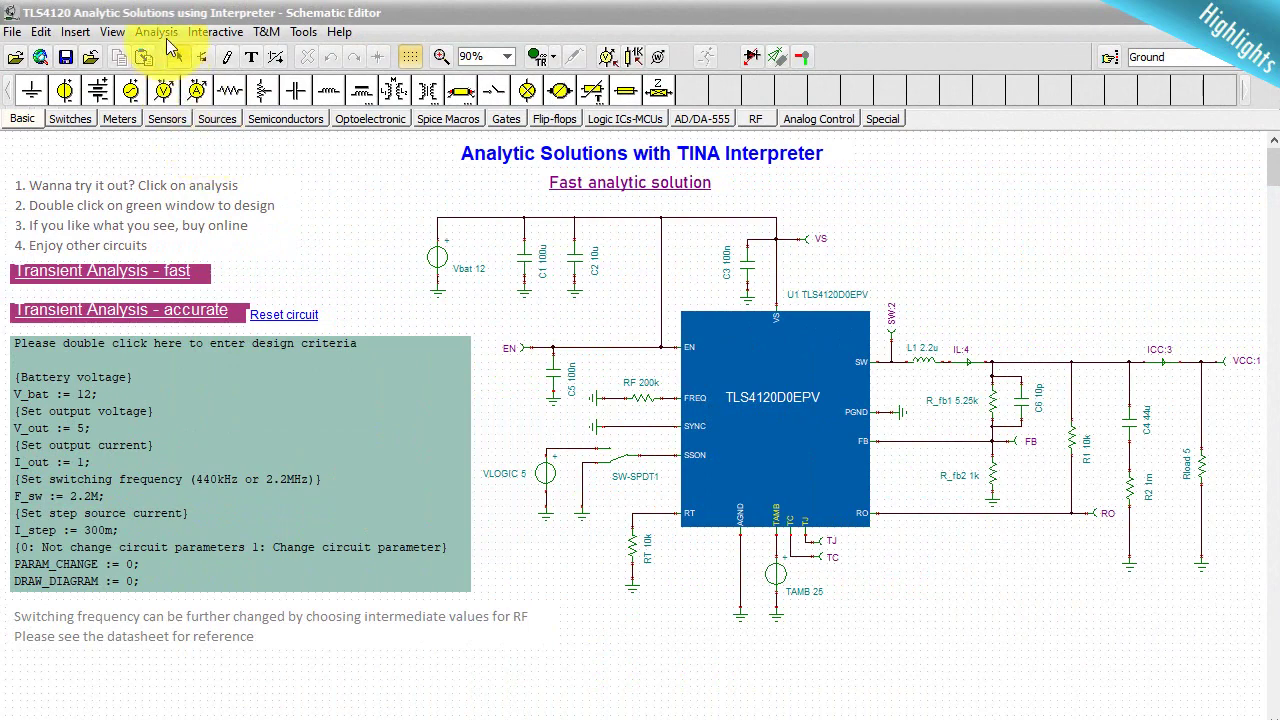
{"action": "left_click", "coordinate": [160, 32]}
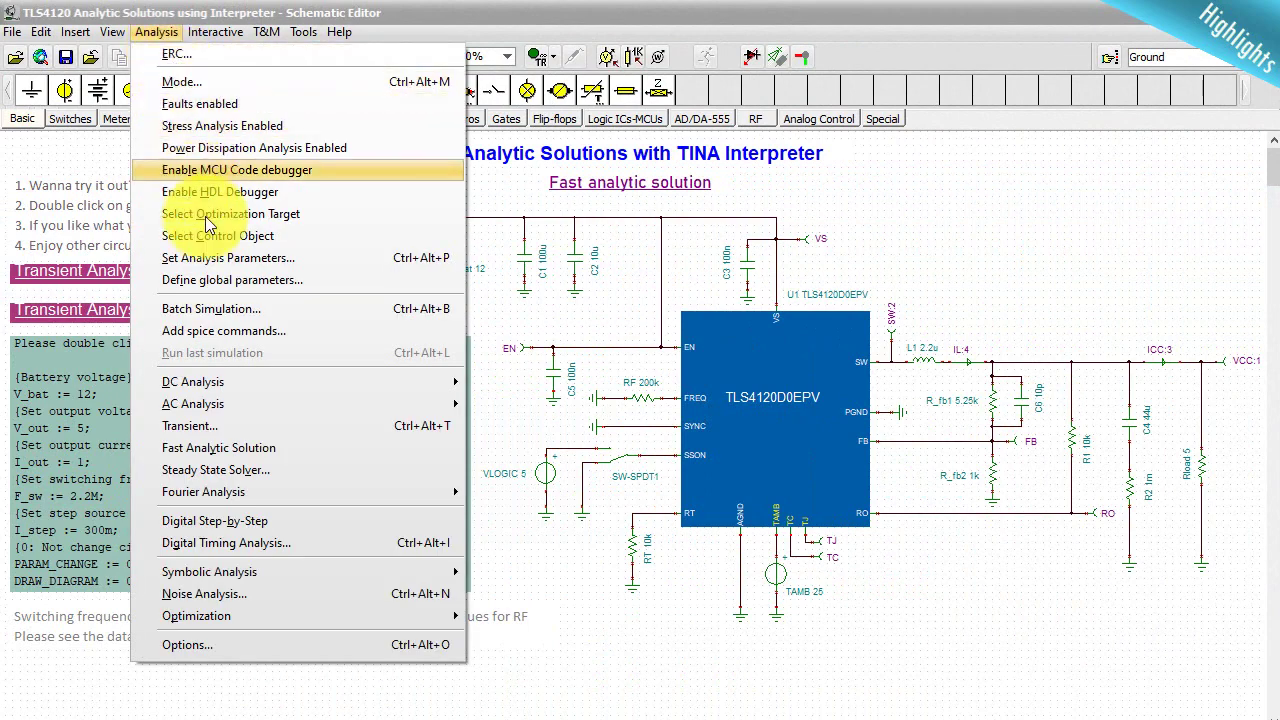
- Run the Fast Analytic Solution and view the Aol_Bode, Startup, flat 5 V VCC, IL and SW diagrams
{"action": "left_click", "coordinate": [278, 446]}
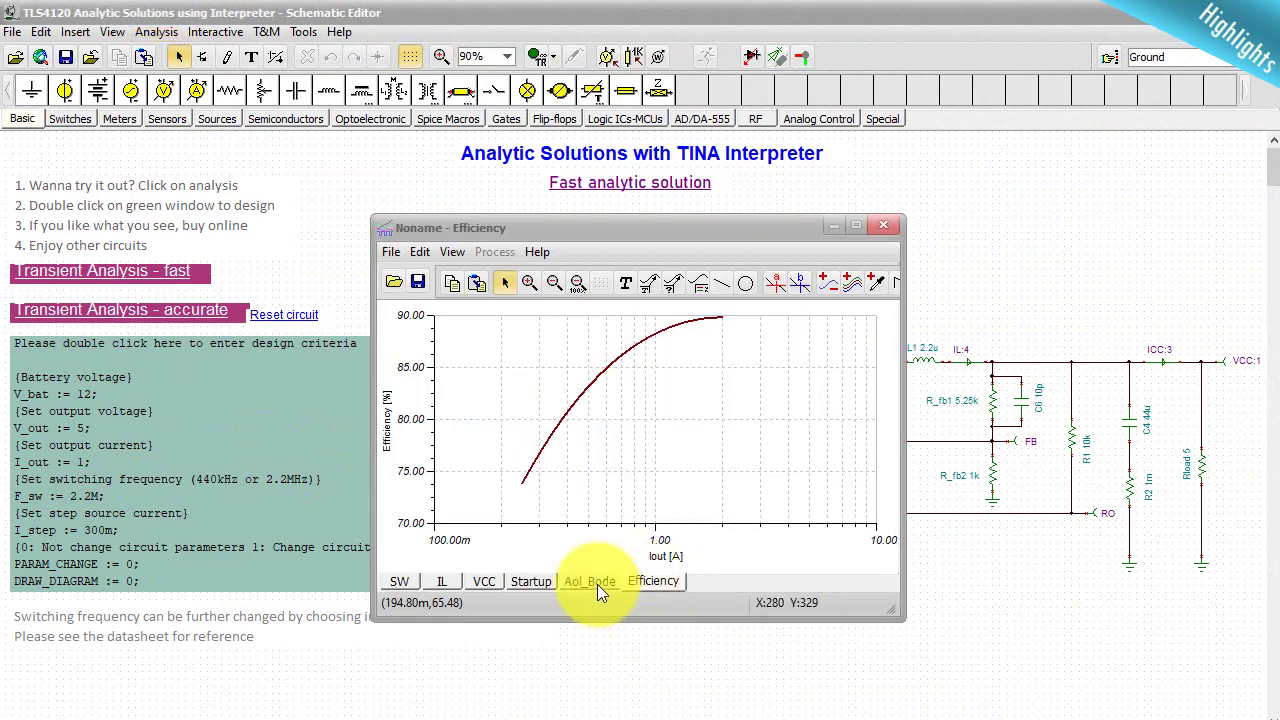
{"action": "left_click", "coordinate": [597, 585]}
{"action": "left_click", "coordinate": [533, 585]}
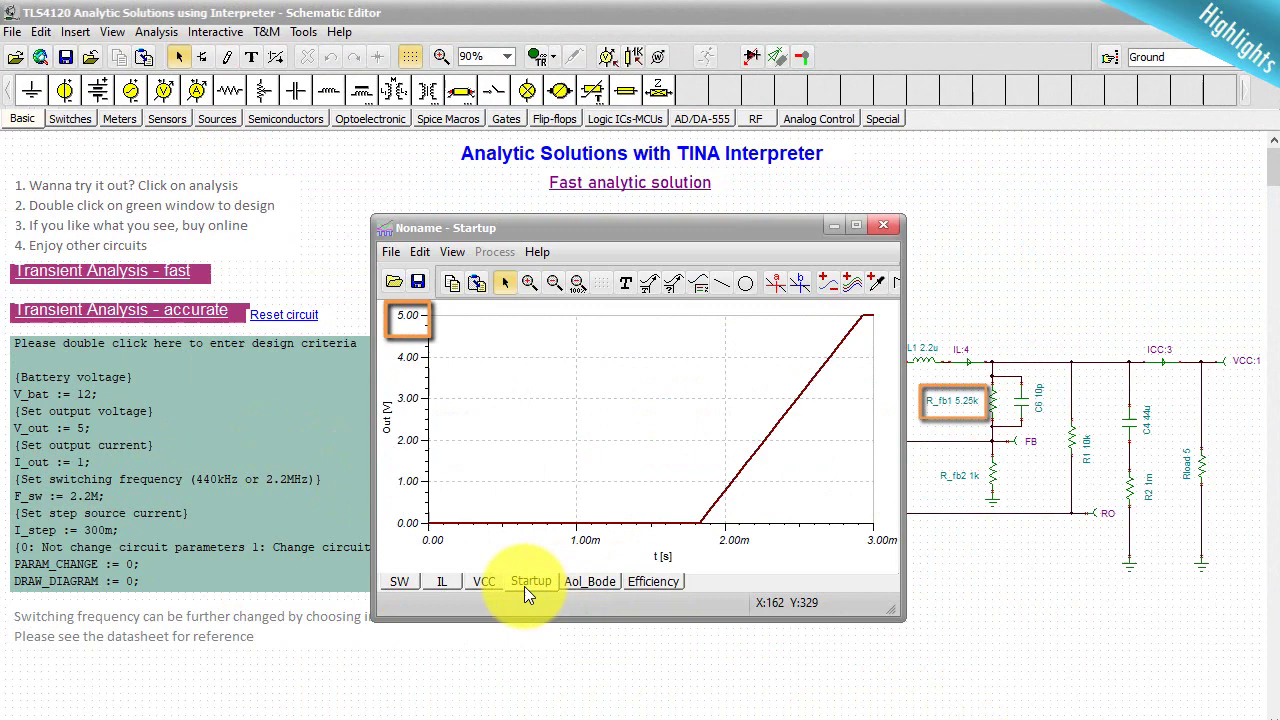
{"action": "left_click", "coordinate": [485, 583]}
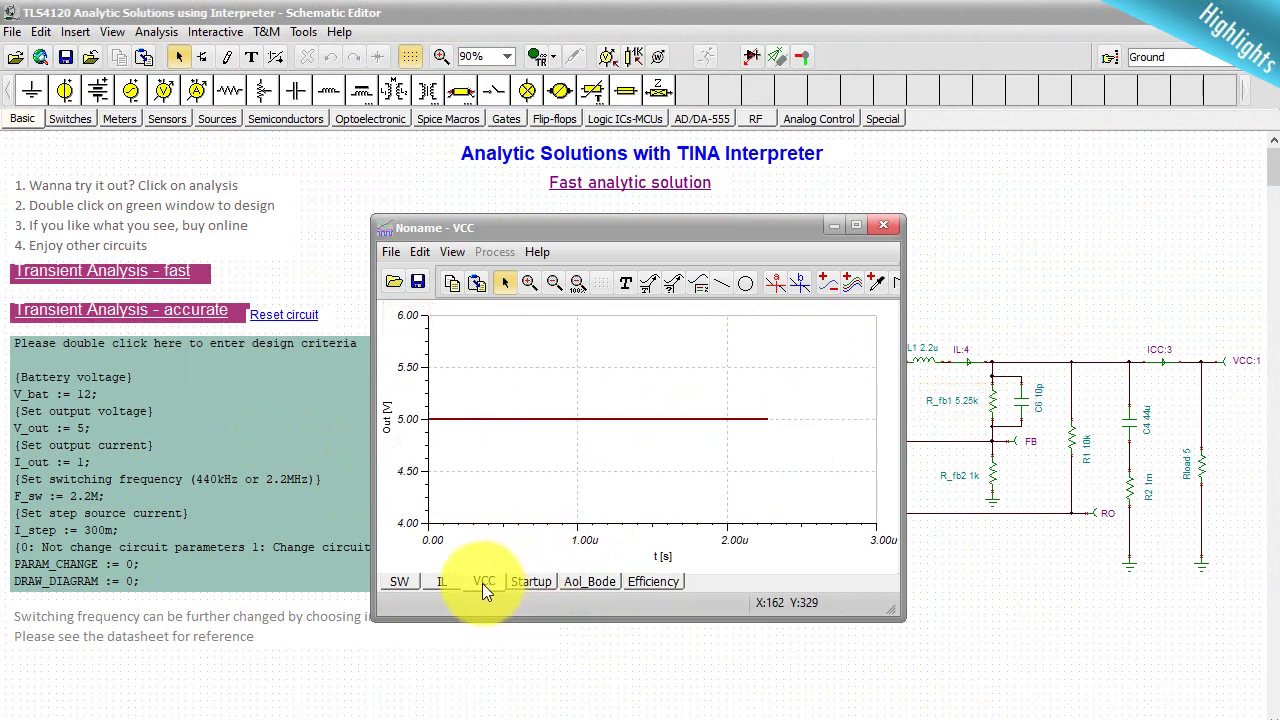
{"action": "left_click", "coordinate": [446, 584]}
{"action": "left_click", "coordinate": [410, 584]}
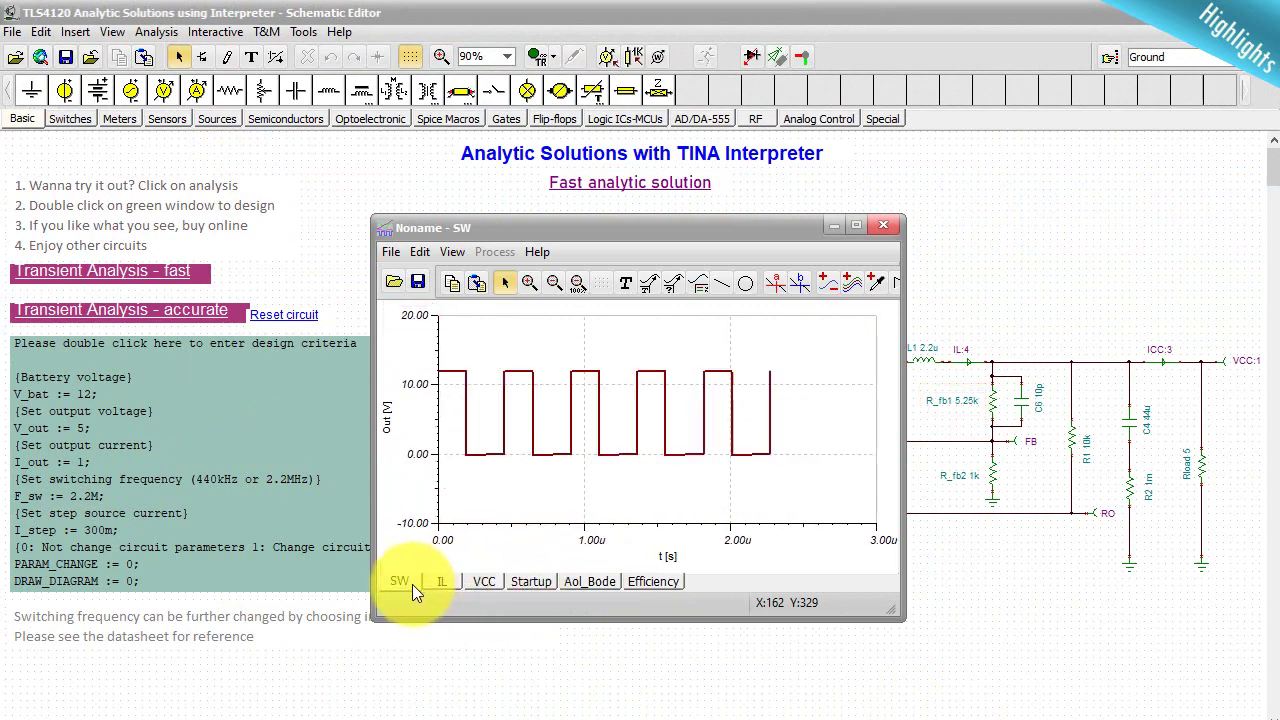
- Launch the Design Tool for the 5 V circuit and expand its expressions and output functions code
{"action": "left_click", "coordinate": [315, 40]}
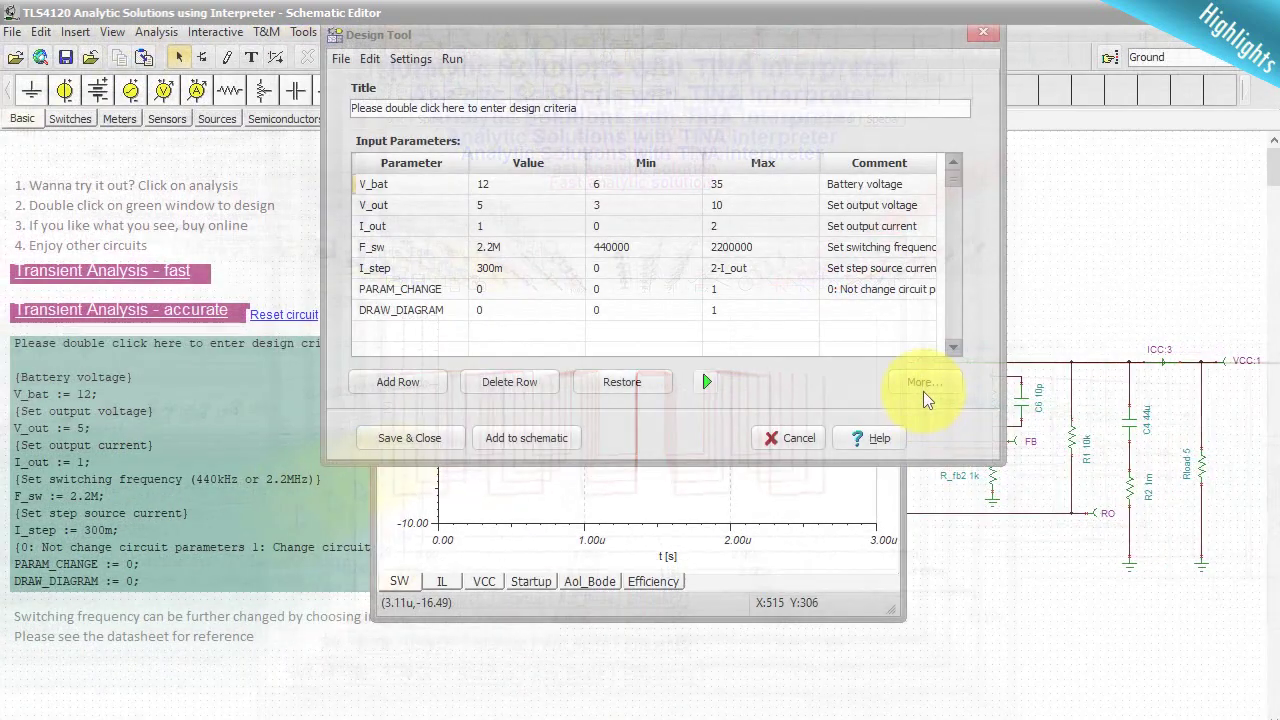
{"action": "left_click", "coordinate": [922, 381]}
{"action": "left_click", "coordinate": [957, 505]}
{"action": "left_click_drag", "start_coordinate": [957, 505], "coordinate": [955, 589]}
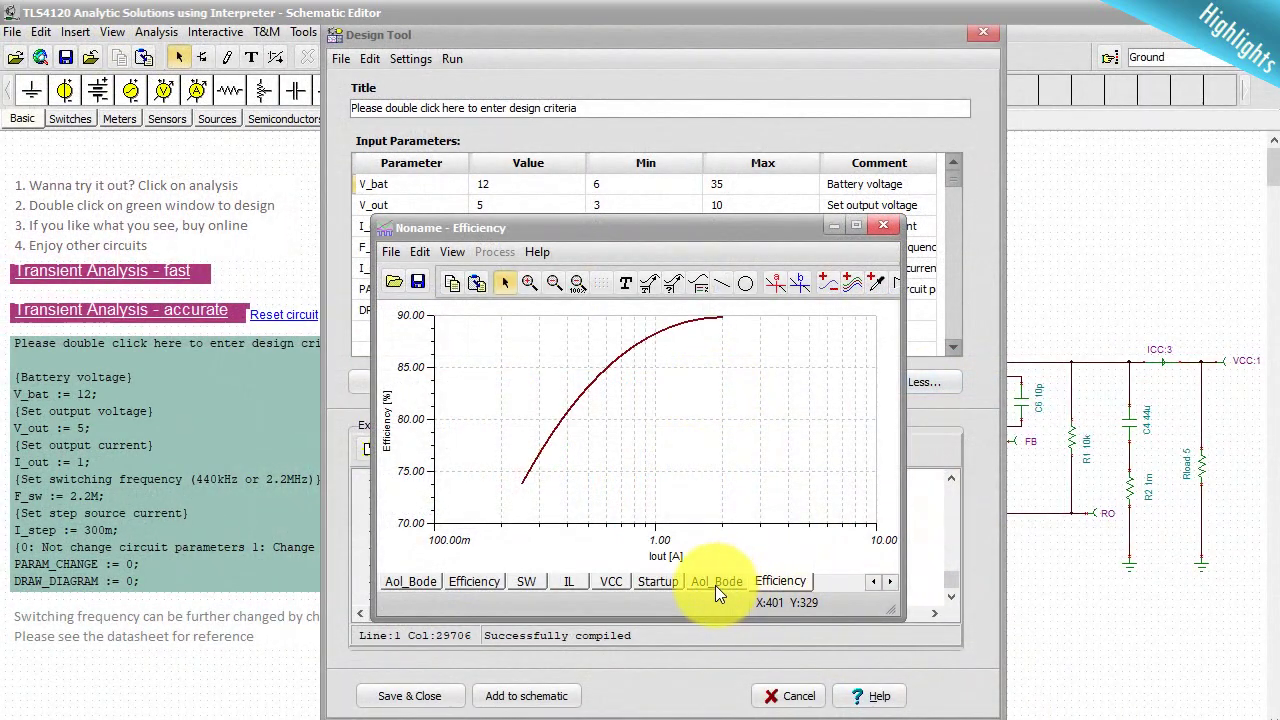
- Review the generated Aol_Bode, startup and flat 5 V VCC plots
{"action": "left_click", "coordinate": [715, 585]}
{"action": "left_click", "coordinate": [667, 584]}
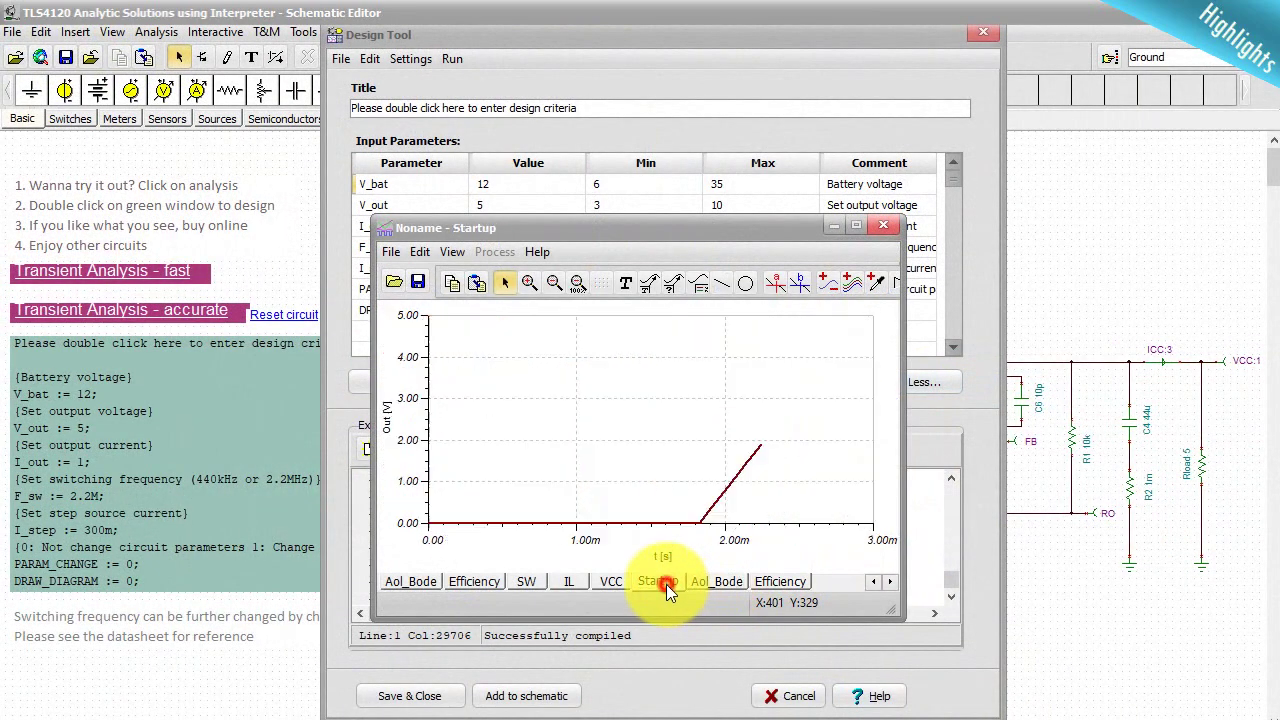
{"action": "left_click", "coordinate": [614, 584]}
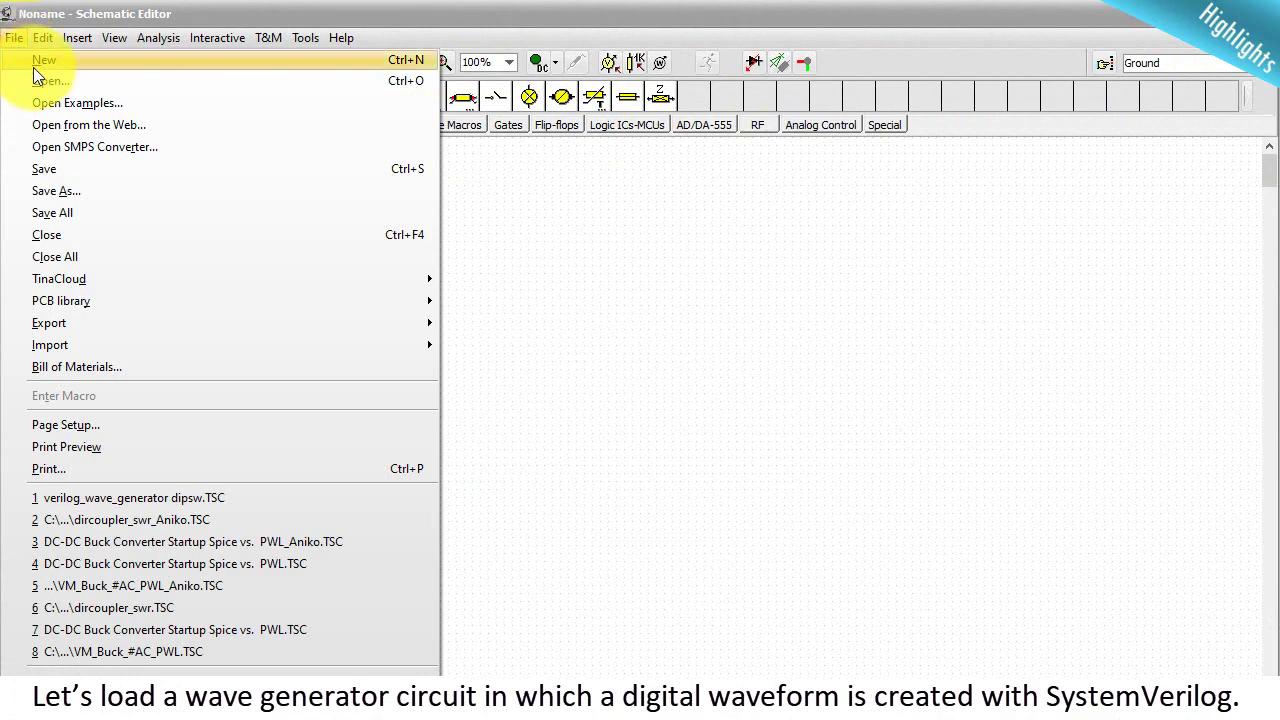
- Open the Wave Generator example from the HDL > SystemVerilog > 64bit examples folder
{"action": "left_click", "coordinate": [60, 102]}
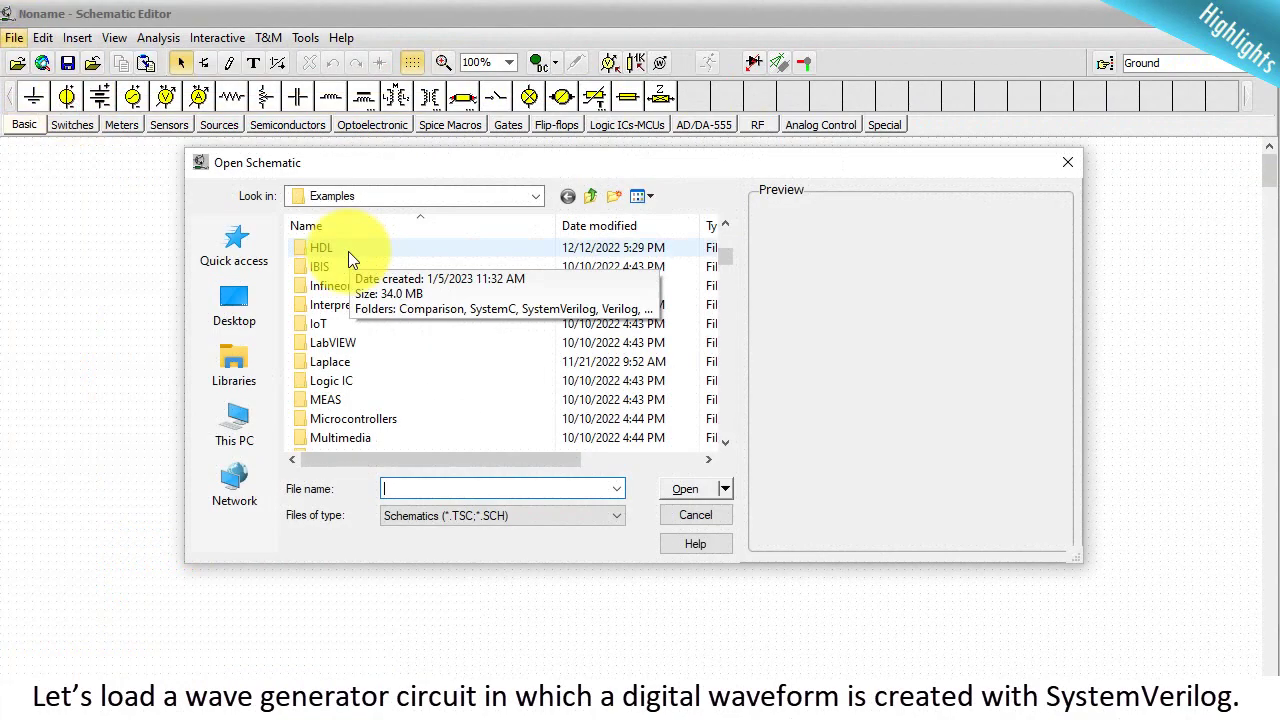
{"action": "double_click", "coordinate": [348, 251]}
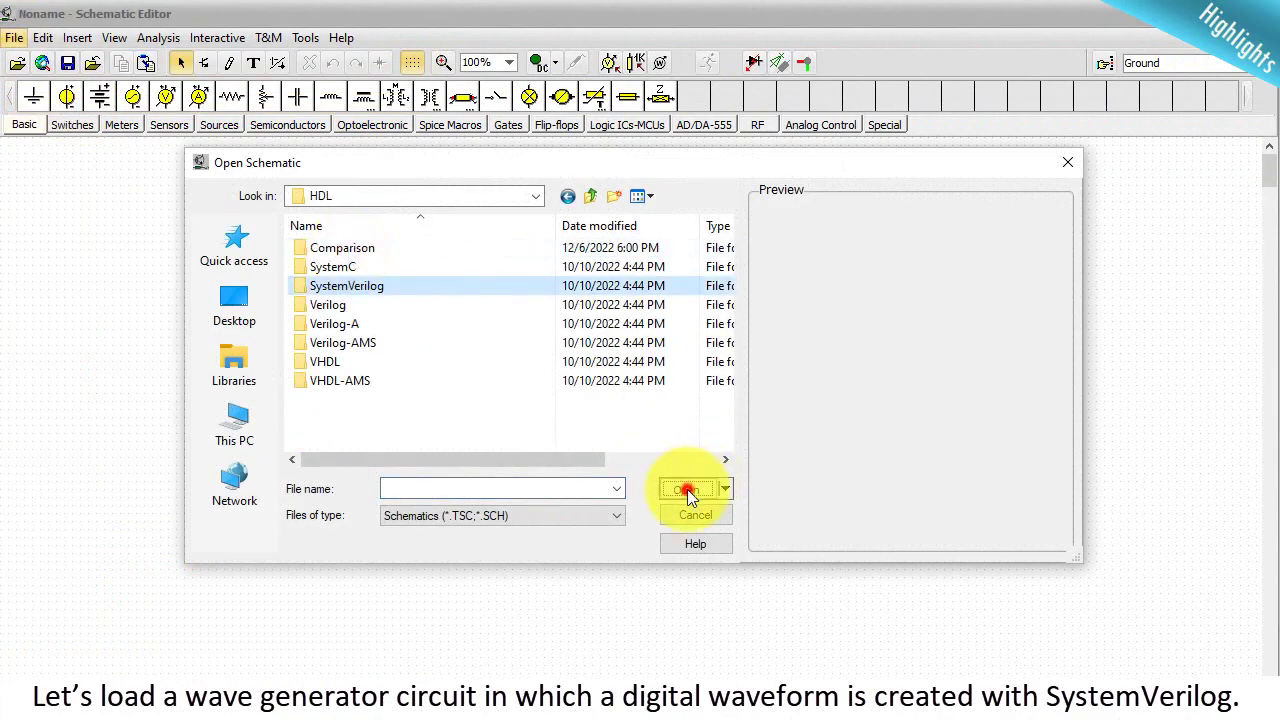
{"action": "left_click", "coordinate": [687, 489]}
{"action": "left_click", "coordinate": [684, 489]}
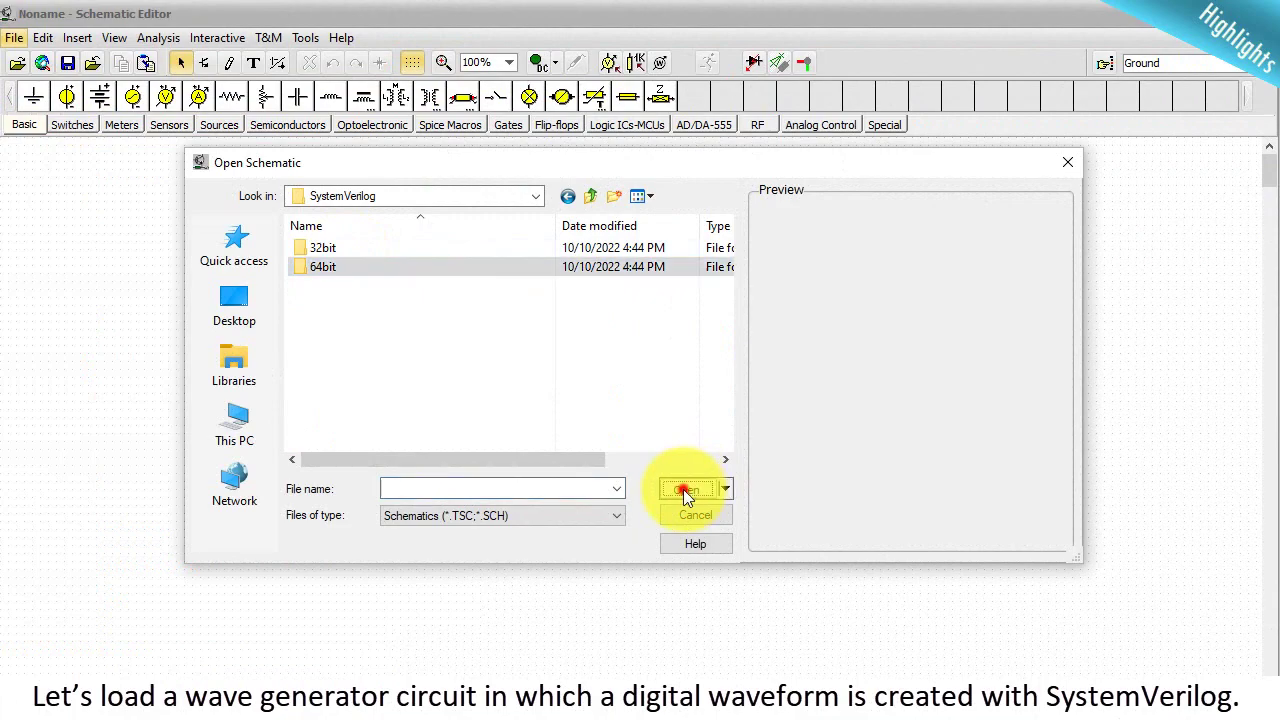
{"action": "key", "text": "End"}
{"action": "left_click", "coordinate": [690, 487]}
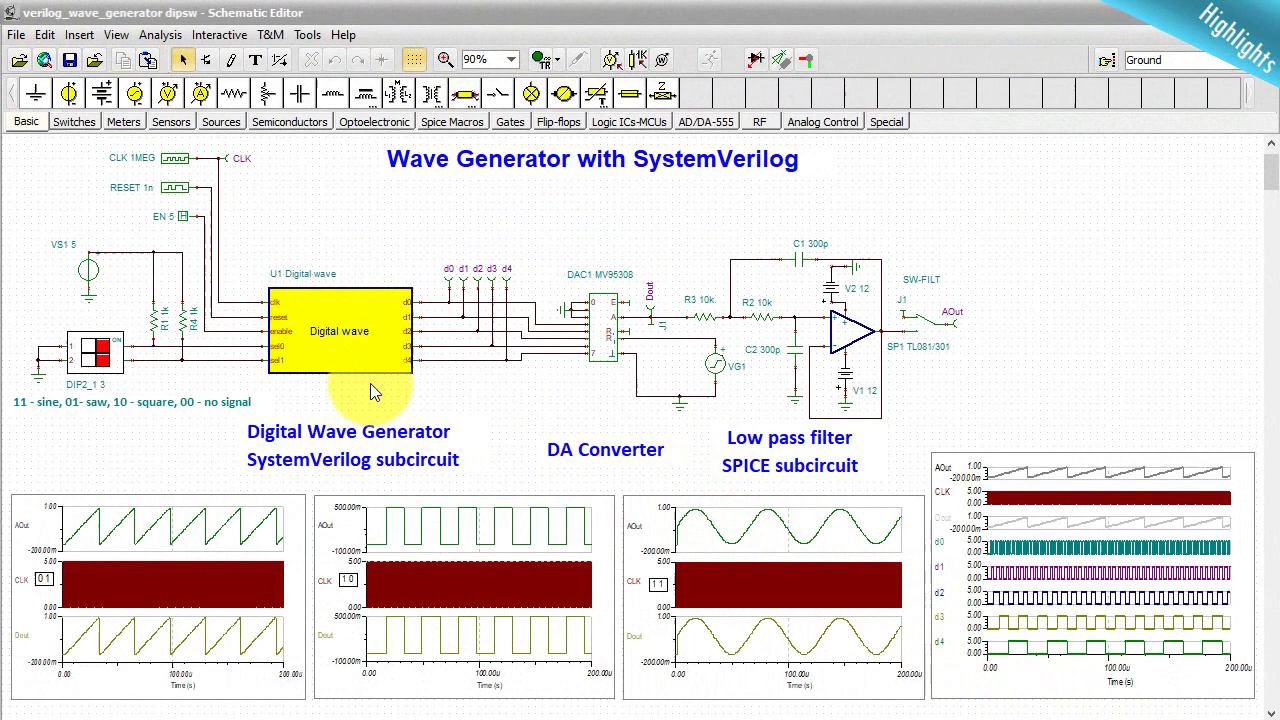
- Inspect the Digital wave block's SystemVerilog code, then close the HDL Editor
{"action": "double_click", "coordinate": [362, 343]}
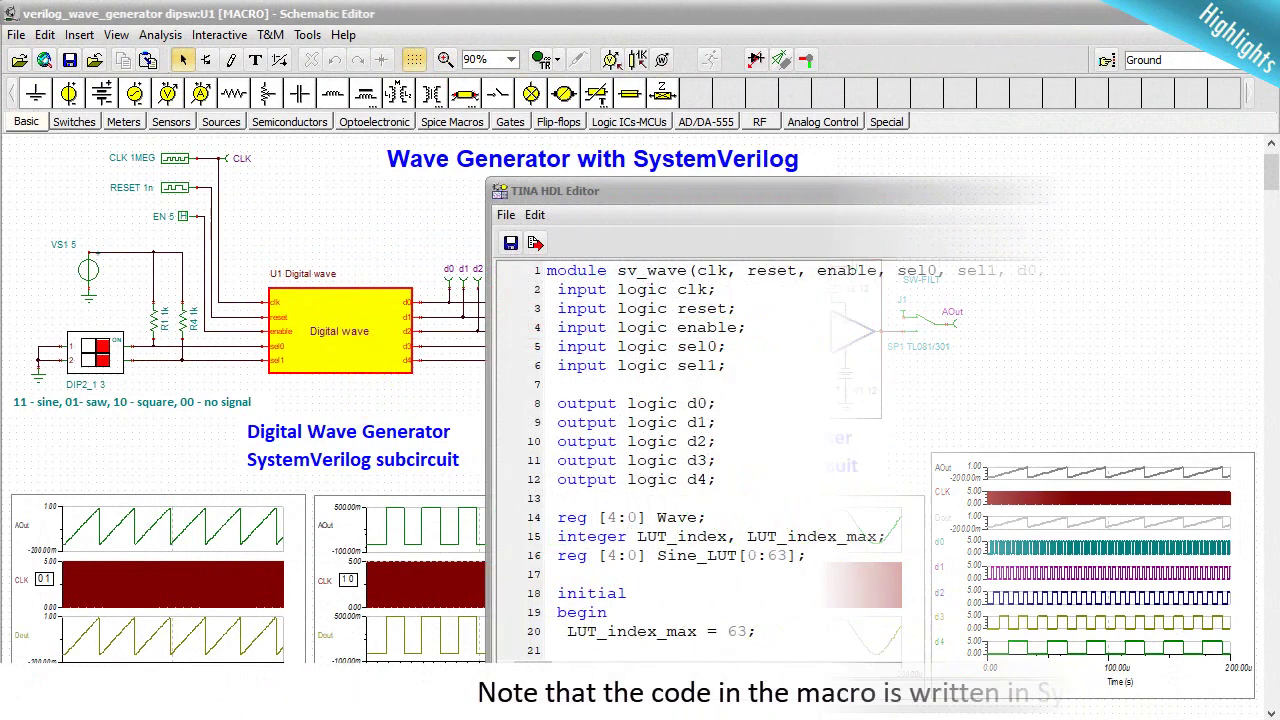
{"action": "left_click_drag", "start_coordinate": [1175, 394], "coordinate": [1165, 636]}
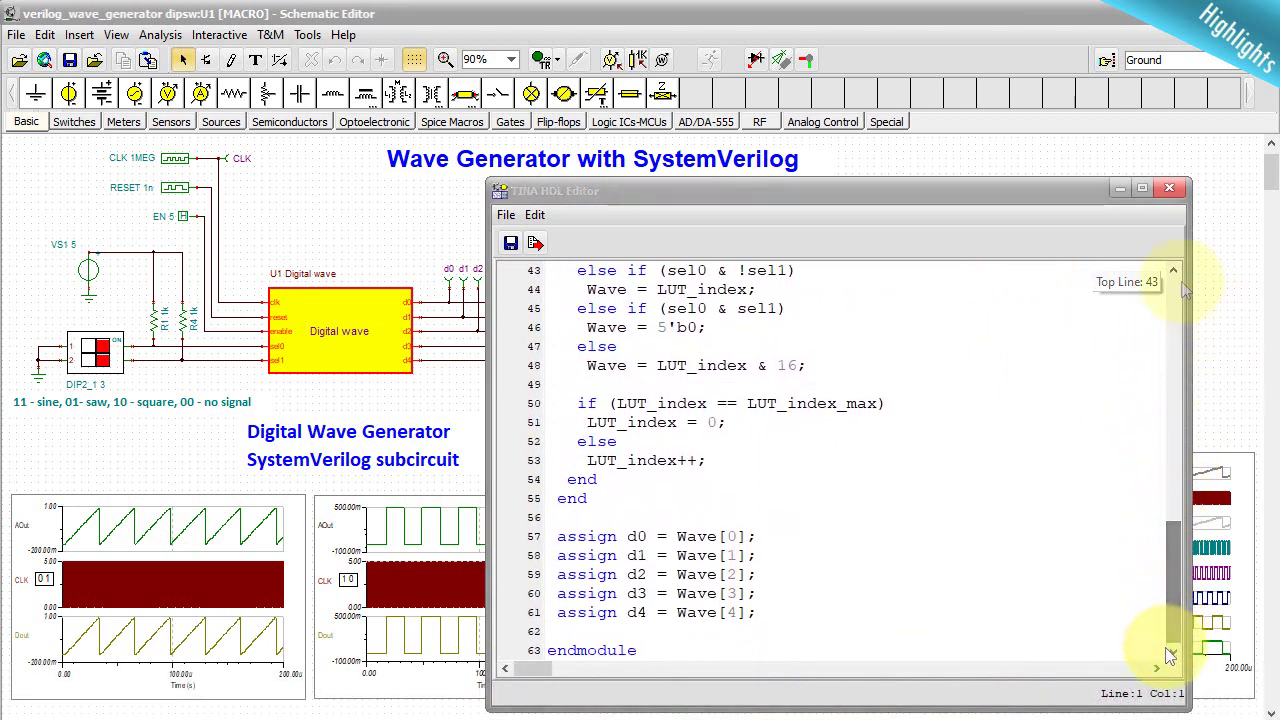
{"action": "left_click", "coordinate": [1171, 190]}
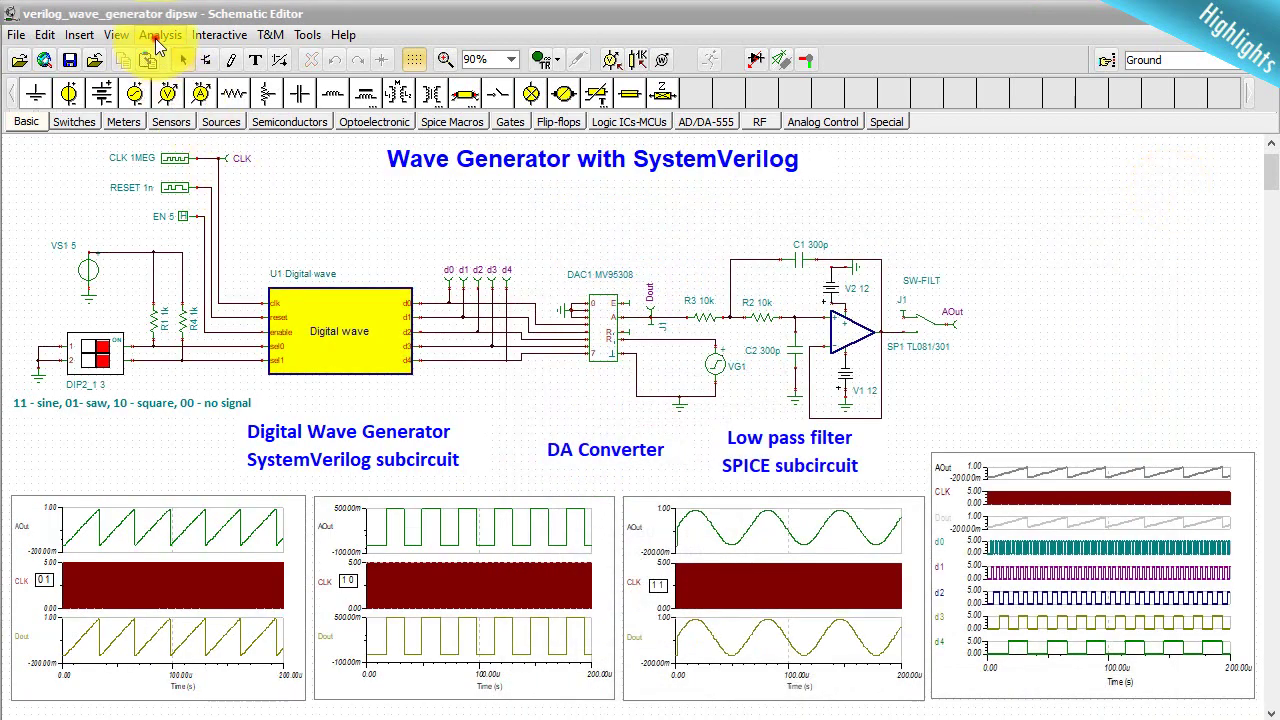
- Run a 0 to 200u transient analysis plotting the wave generator's AOut, CLK and Dout
{"action": "left_click", "coordinate": [155, 38]}
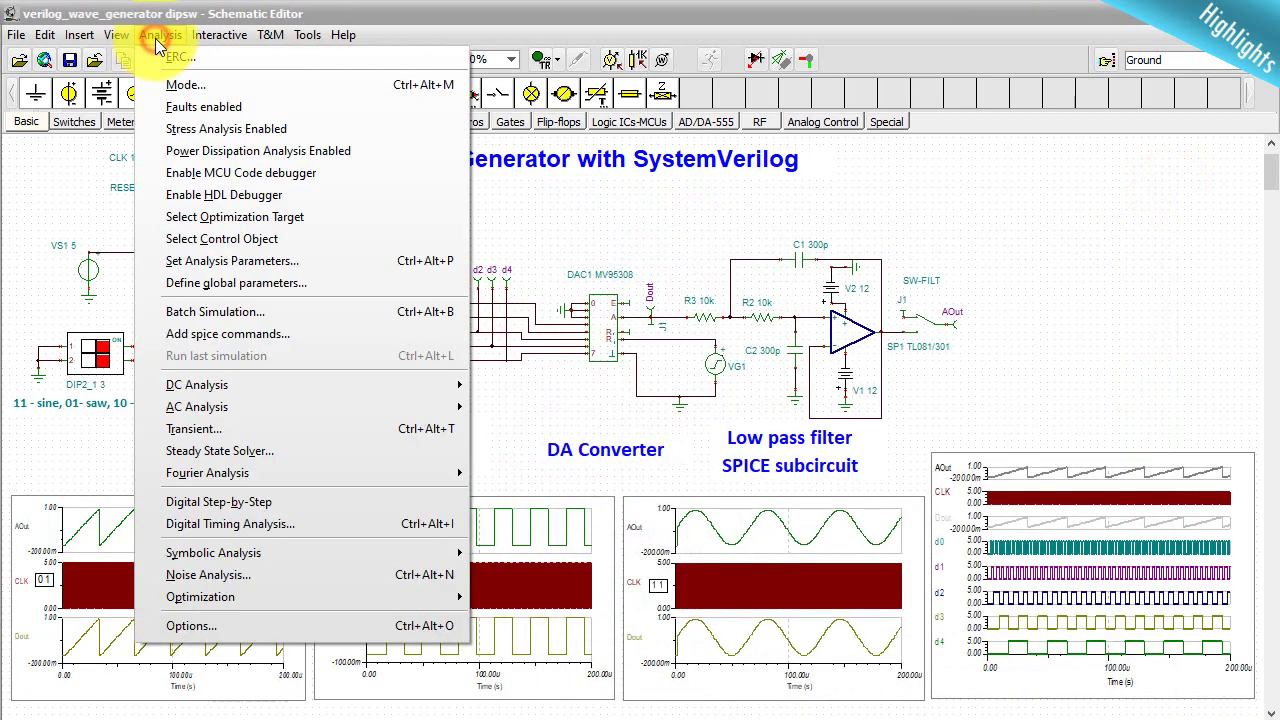
{"action": "left_click", "coordinate": [299, 428]}
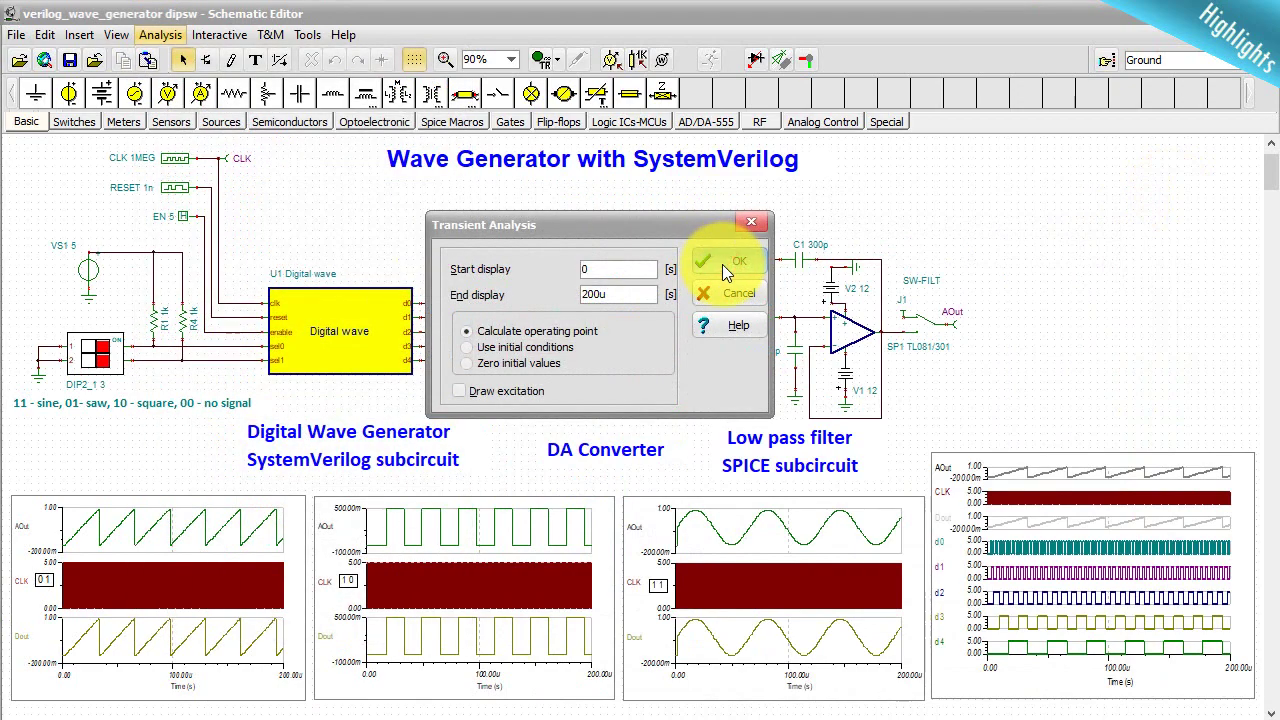
{"action": "left_click", "coordinate": [722, 264]}
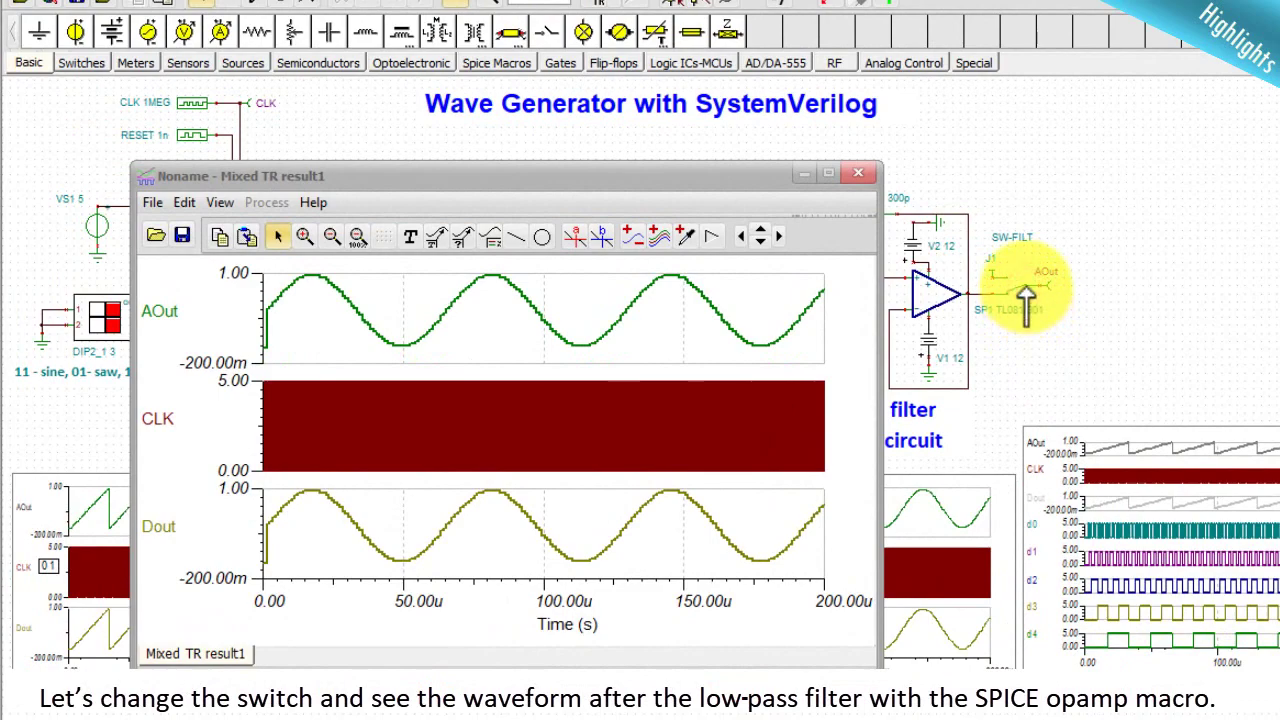
- Flip switch SW-FILT and view the SP1 op-amp's SPICE macro netlist
{"action": "left_click", "coordinate": [1026, 298]}
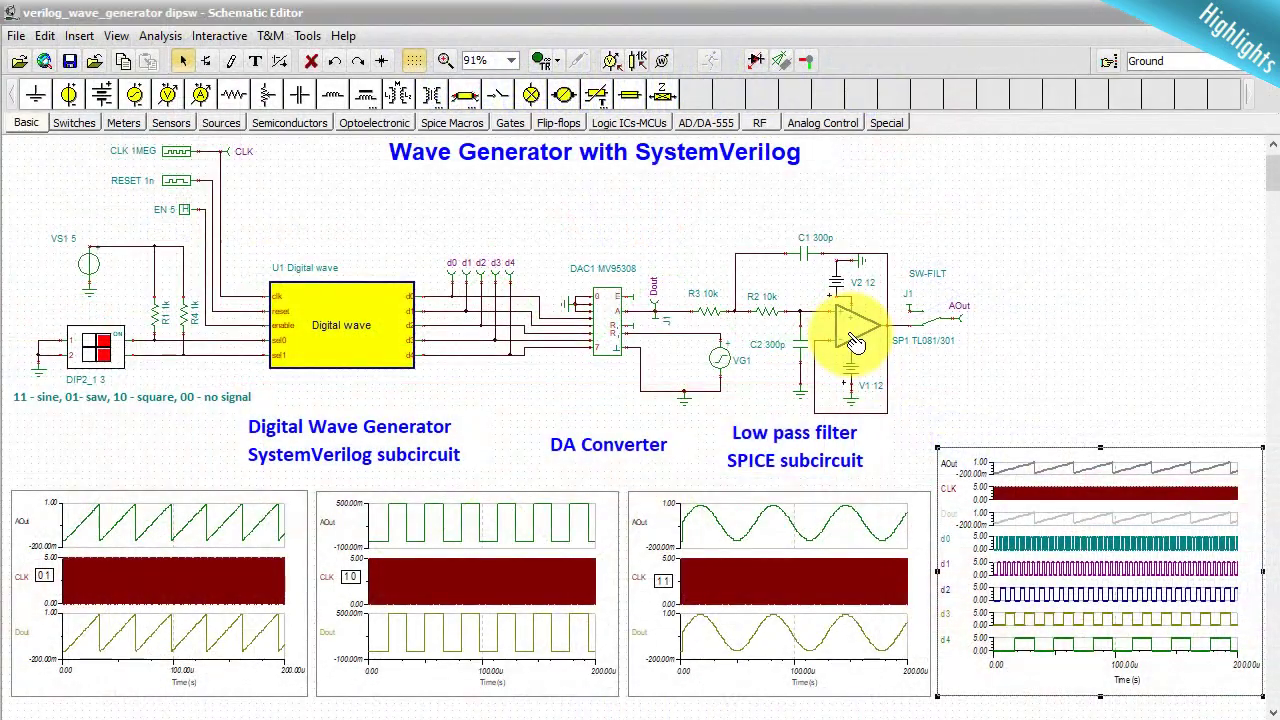
{"action": "double_click", "coordinate": [855, 343]}
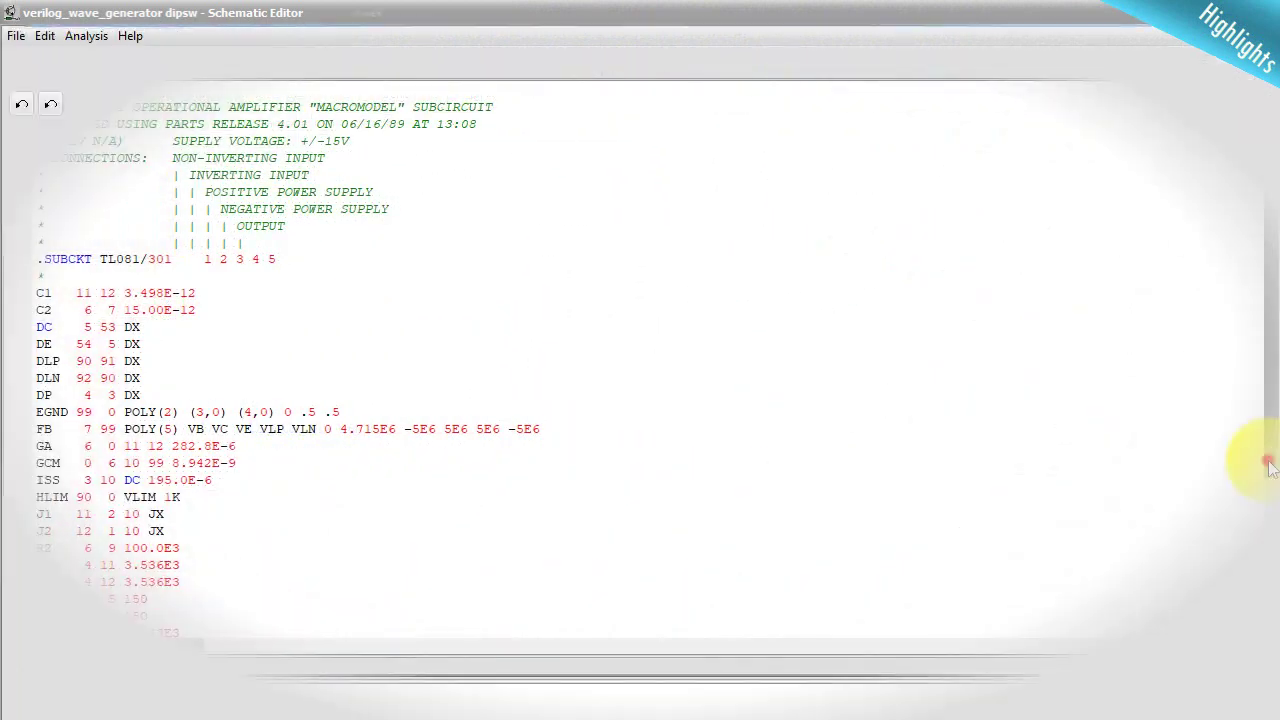
{"action": "left_click_drag", "start_coordinate": [1271, 466], "coordinate": [1268, 623]}
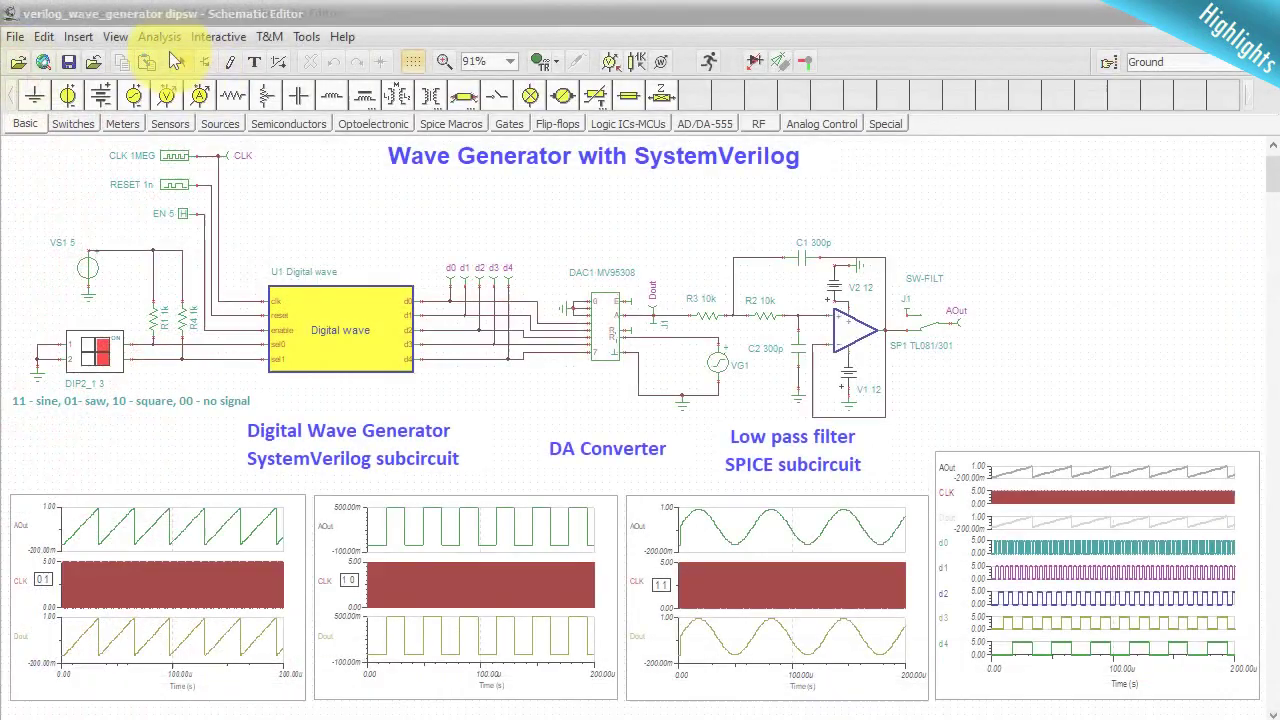
- Run a transient simulation of the wave generator
{"action": "left_click", "coordinate": [160, 37]}
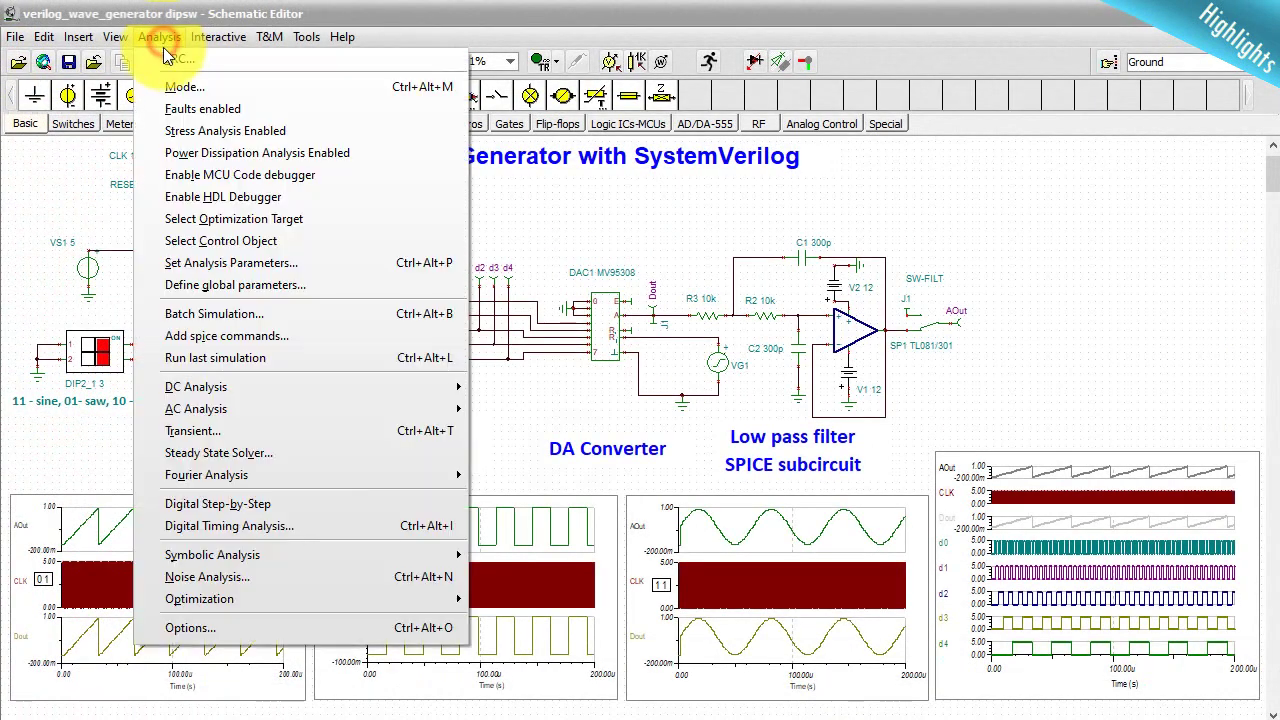
{"action": "left_click", "coordinate": [248, 432]}
{"action": "left_click", "coordinate": [734, 258]}
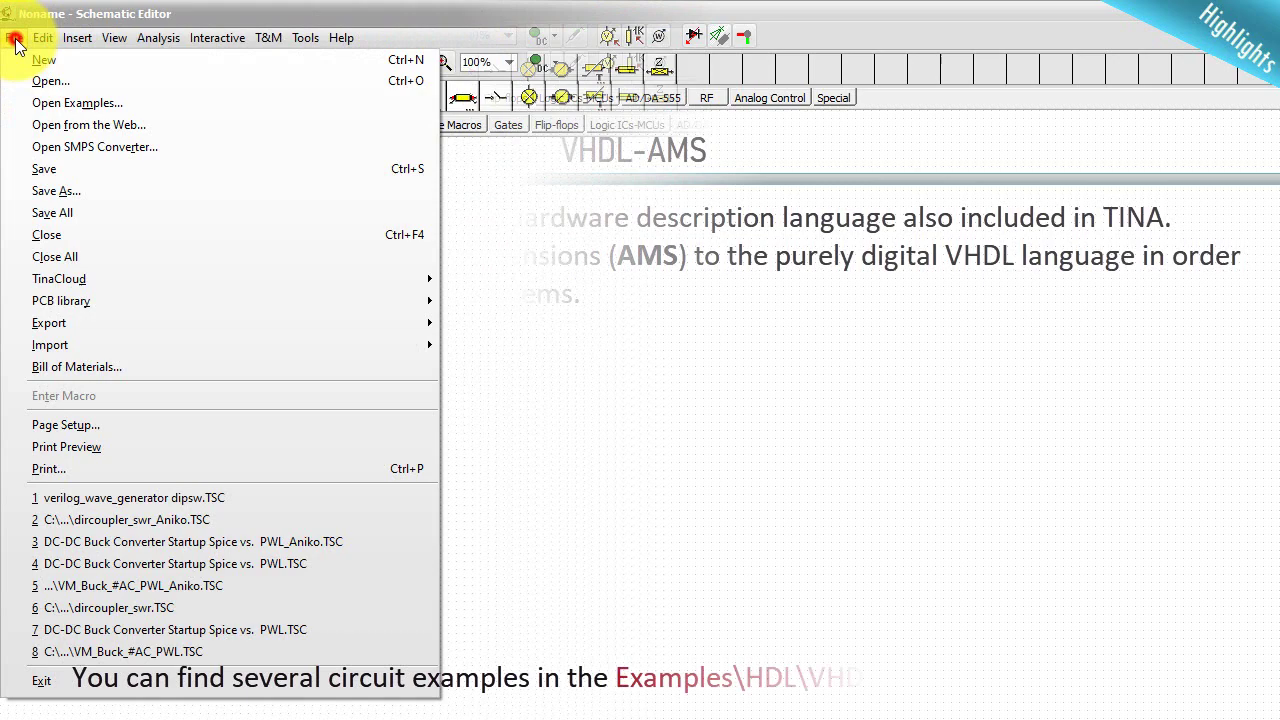
- Open the Sawtooth Wave Generator example from Examples\HDL\VHDL-AMS
{"action": "left_click", "coordinate": [50, 104]}
{"action": "double_click", "coordinate": [445, 262]}
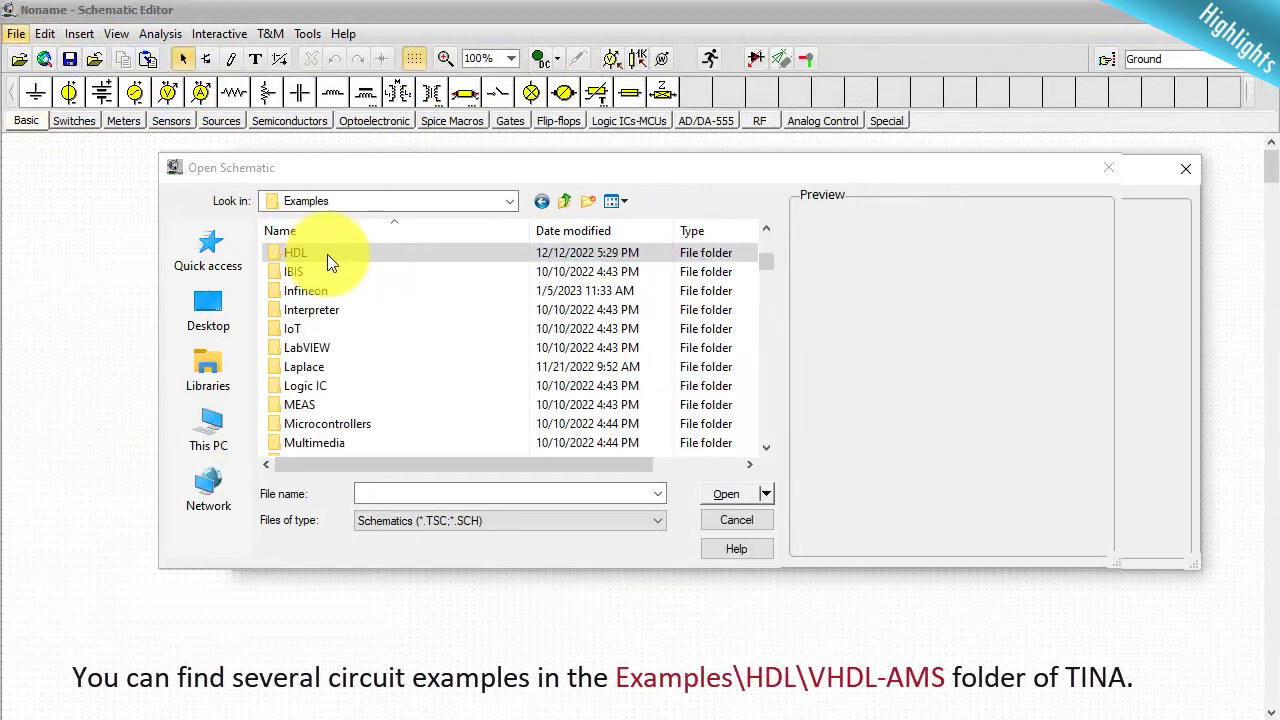
{"action": "double_click", "coordinate": [329, 262]}
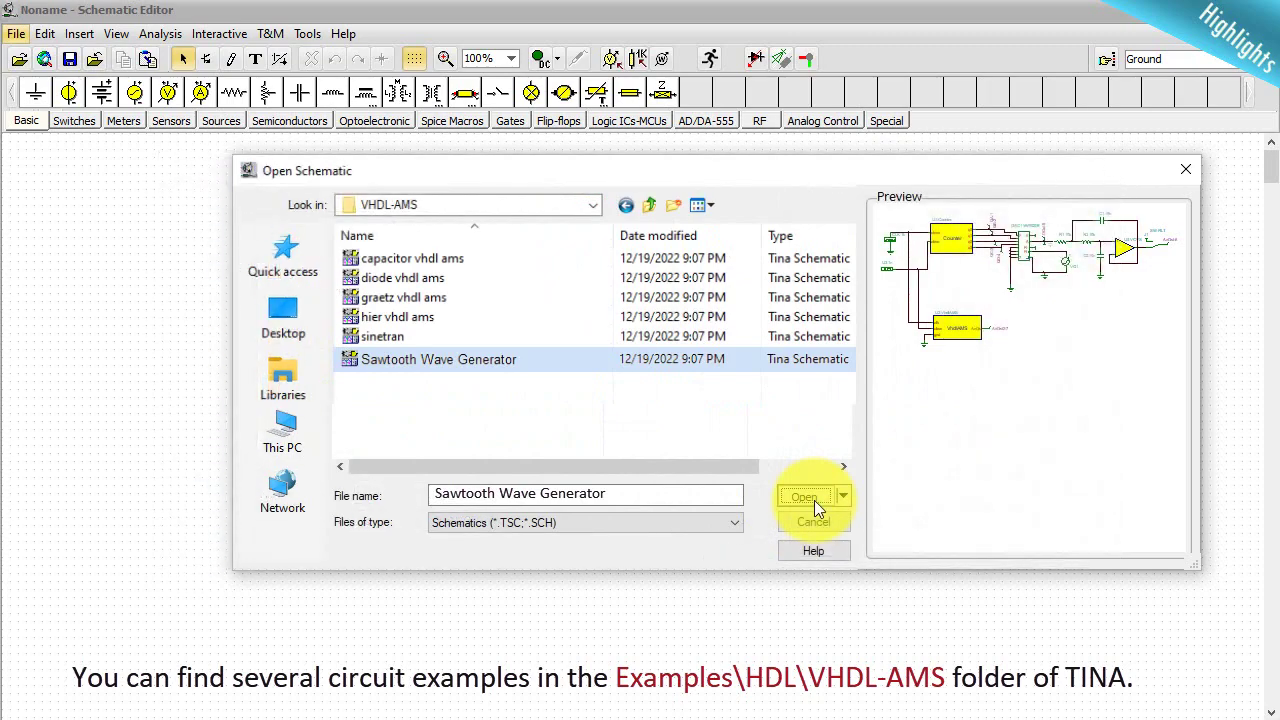
{"action": "left_click", "coordinate": [805, 497]}
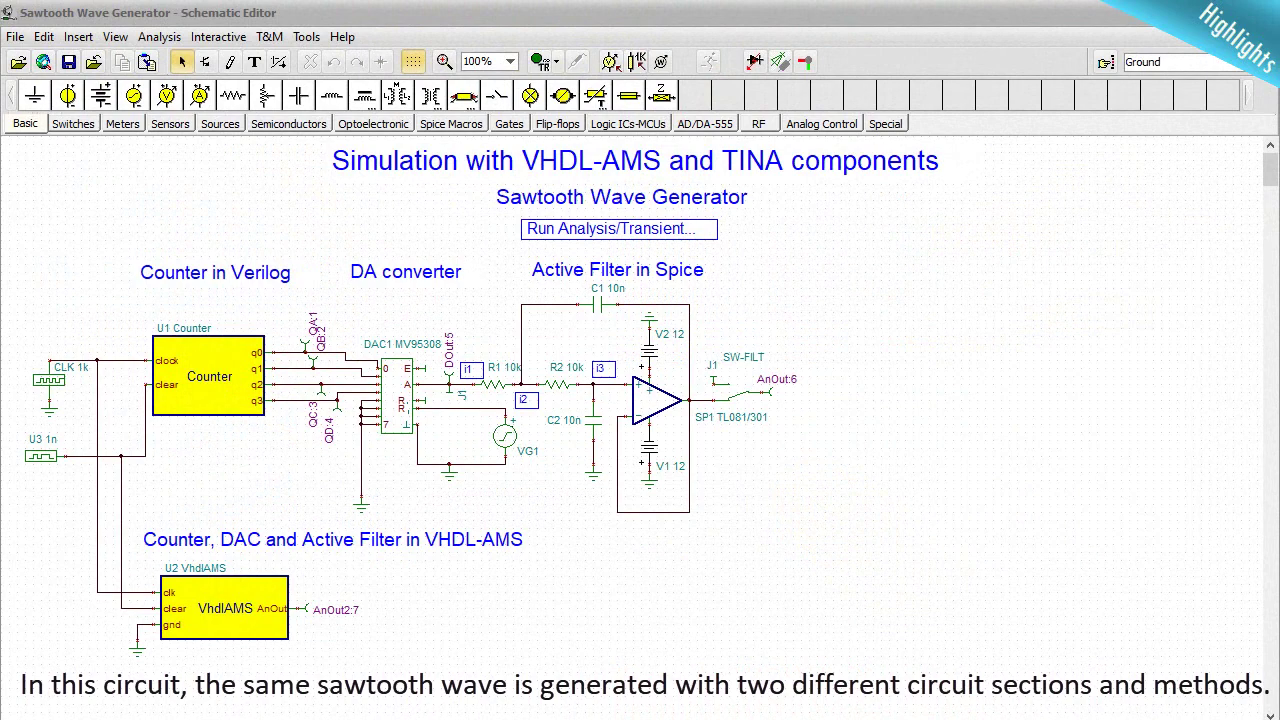
- View the Counter block's Verilog code, then close the editor
{"action": "double_click", "coordinate": [215, 378]}
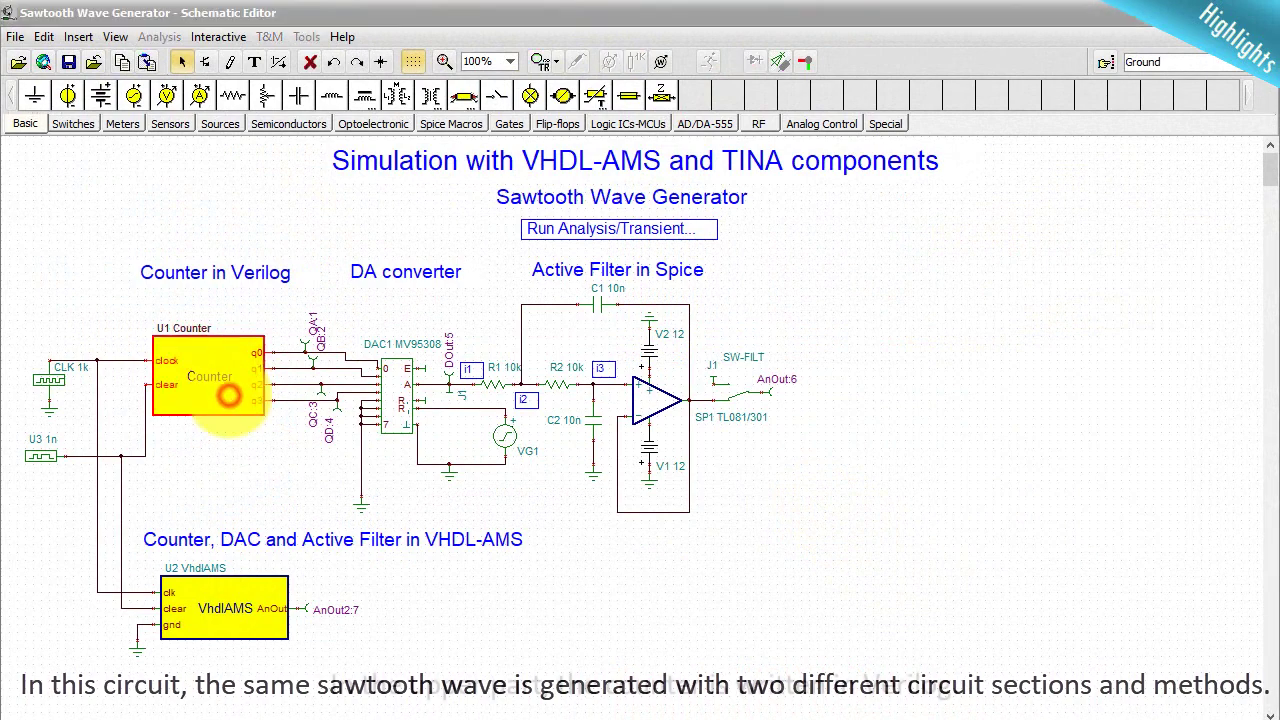
{"action": "left_click", "coordinate": [857, 494]}
{"action": "left_click_drag", "start_coordinate": [1143, 508], "coordinate": [1140, 588]}
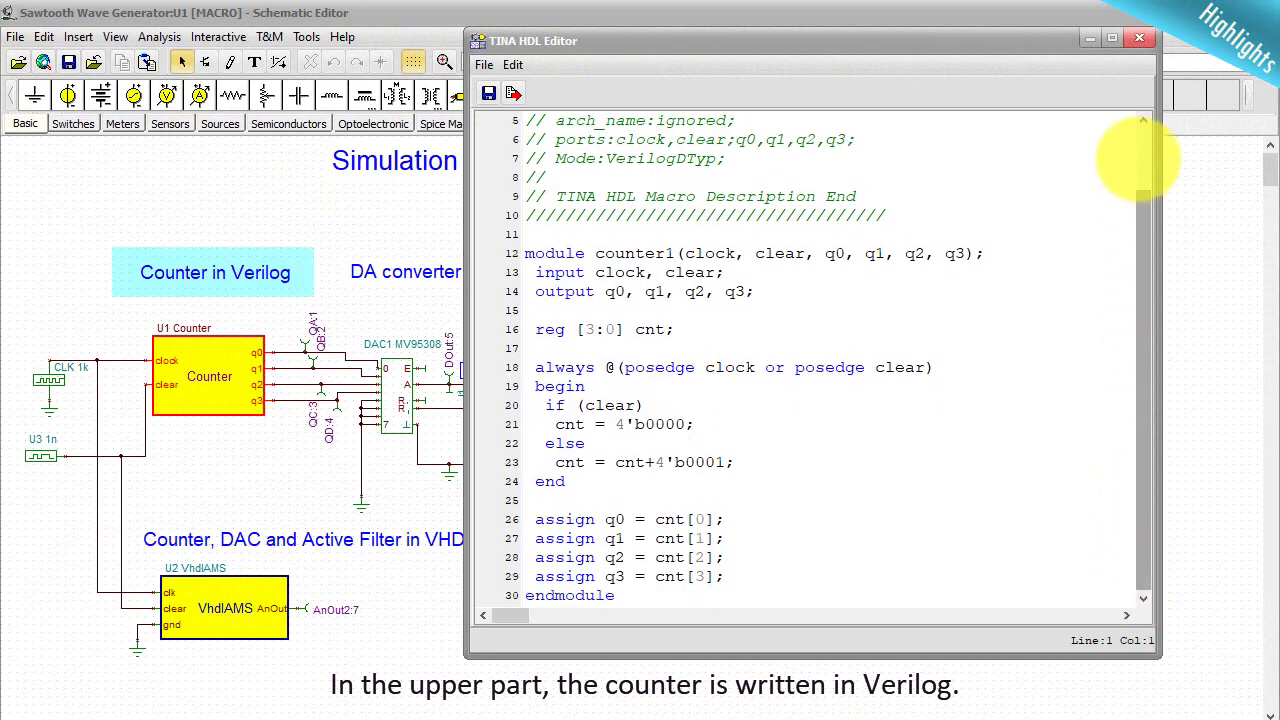
{"action": "left_click", "coordinate": [1139, 38]}
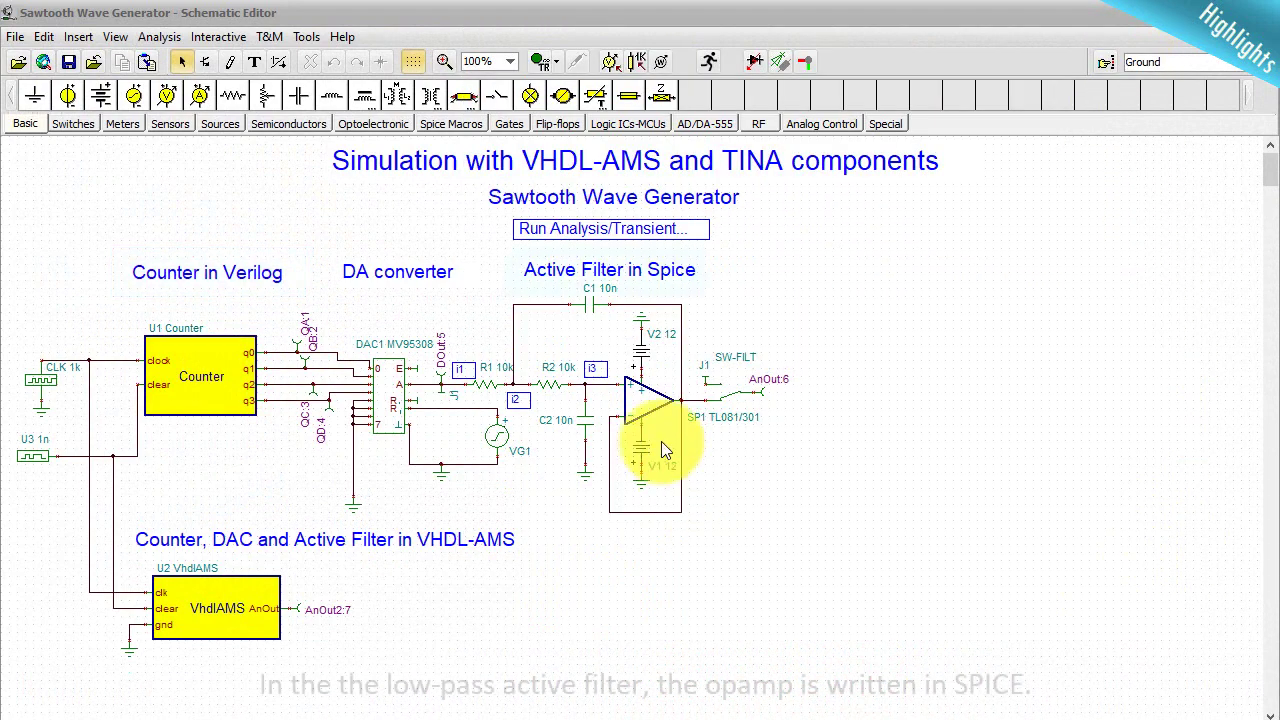
- View the SP1 op-amp's SPICE macro netlist, then close it
{"action": "left_click", "coordinate": [646, 400]}
{"action": "double_click", "coordinate": [648, 402]}
{"action": "left_click", "coordinate": [823, 514]}
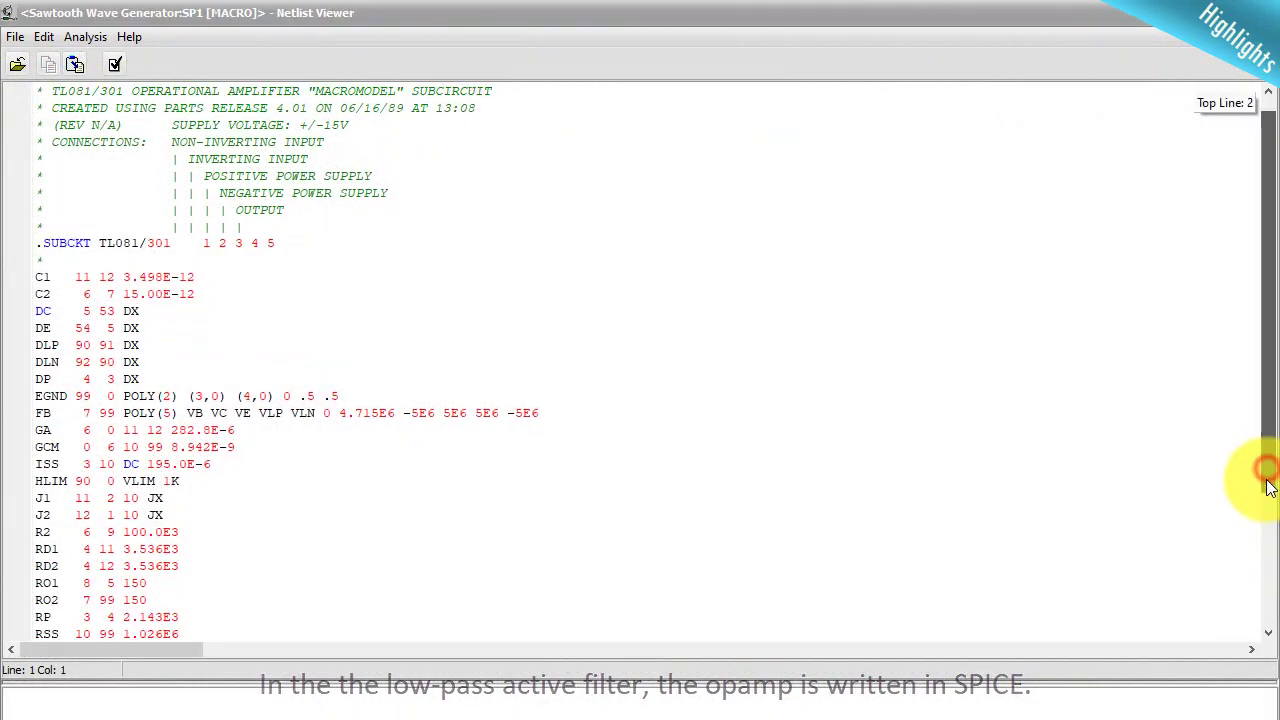
{"action": "left_click_drag", "start_coordinate": [1268, 487], "coordinate": [1249, 614]}
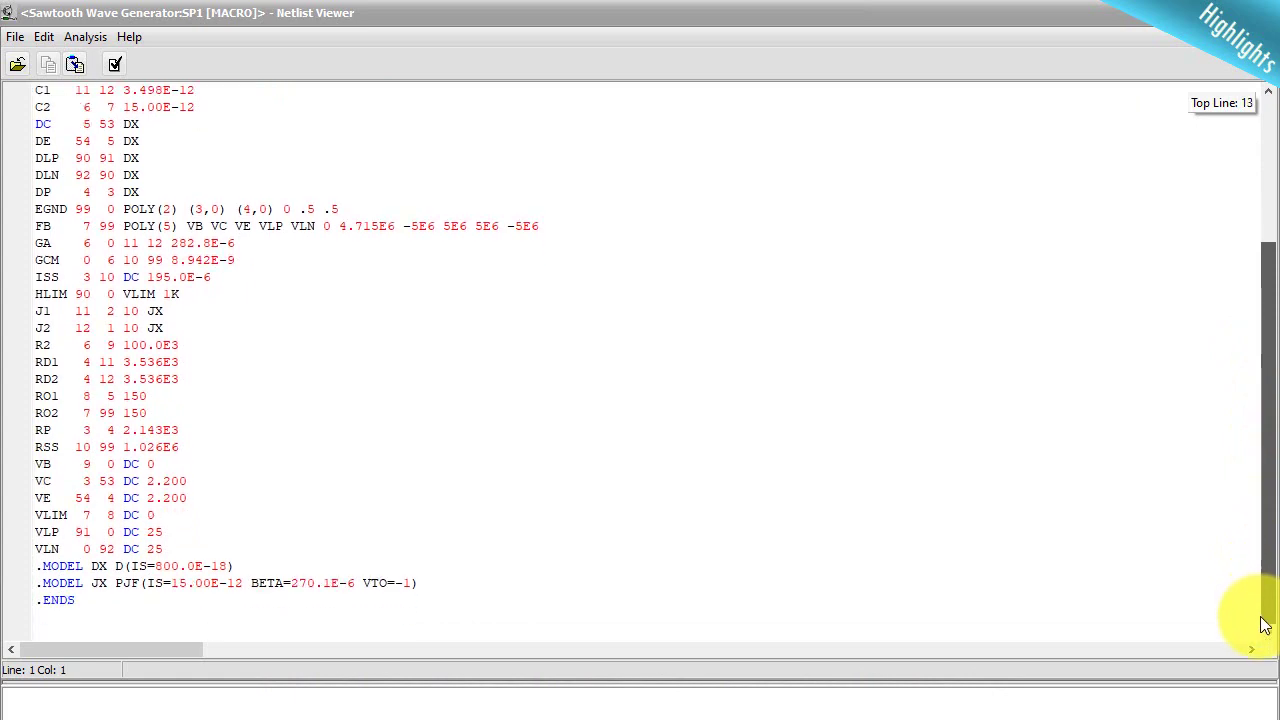
{"action": "left_click", "coordinate": [16, 68]}
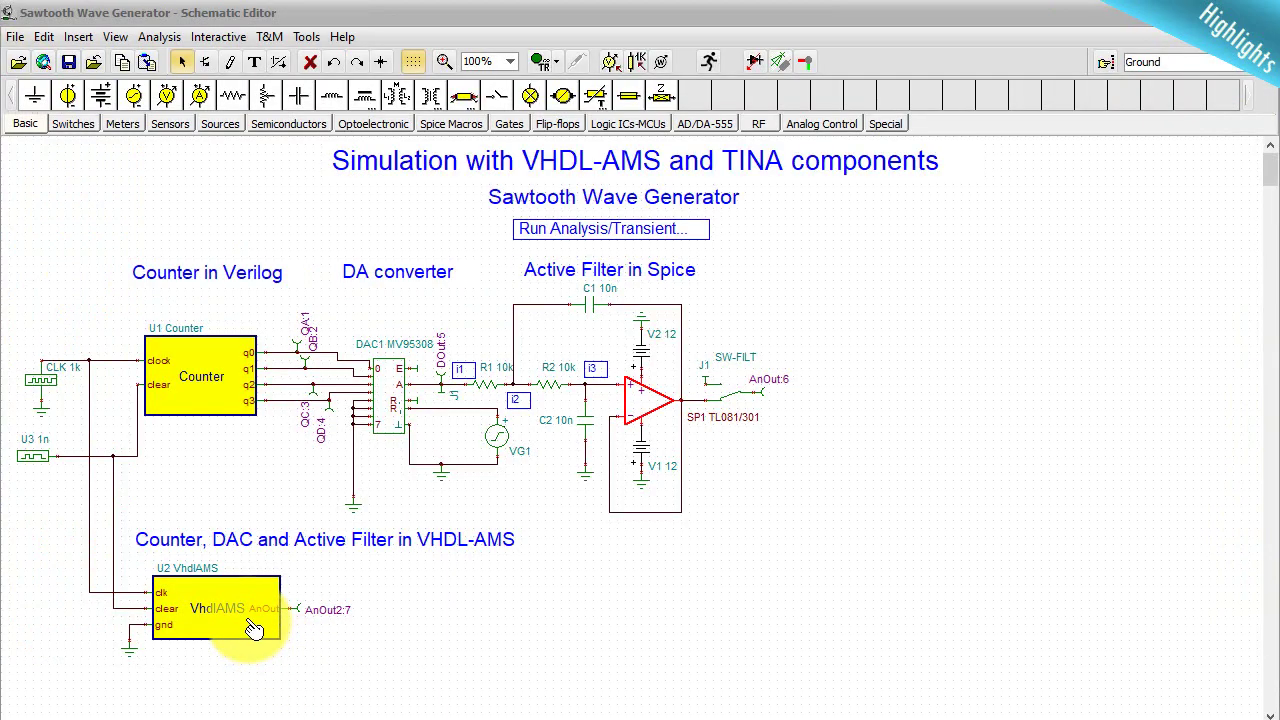
- Open the VhdlAMS block's VHDL-AMS code and scroll to the rcfilter top-level design
{"action": "double_click", "coordinate": [255, 628]}
{"action": "left_click", "coordinate": [846, 511]}
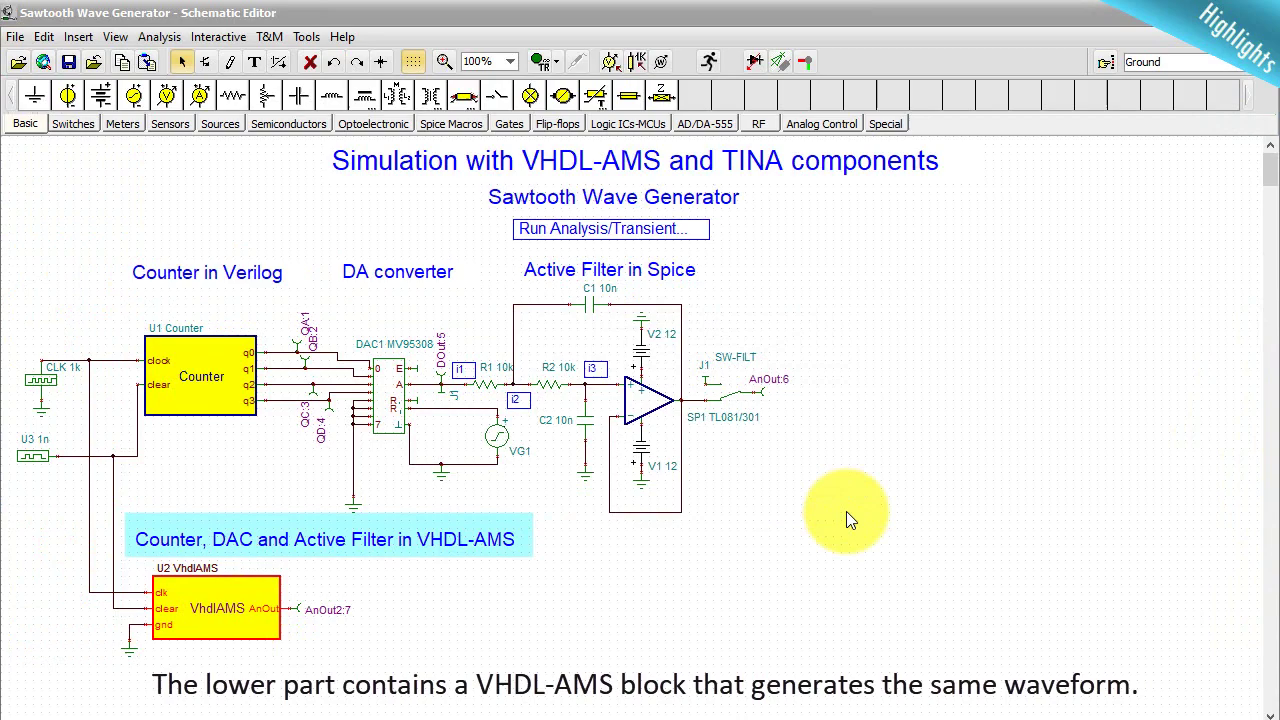
{"action": "left_click_drag", "start_coordinate": [1137, 198], "coordinate": [1135, 595]}
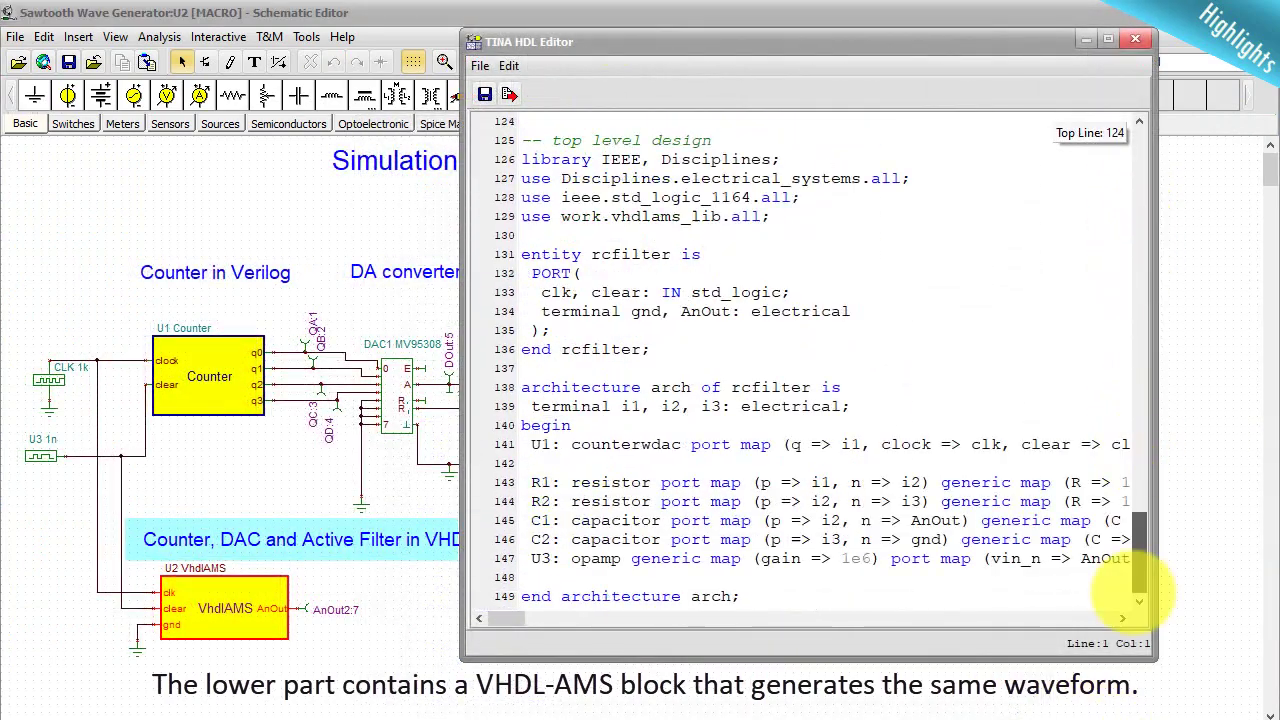
- Close the VHDL-AMS editor and run a transient simulation showing DOut, AnOut and AnOut2 sawtooths
{"action": "left_click", "coordinate": [1135, 39]}
{"action": "left_click", "coordinate": [160, 37]}
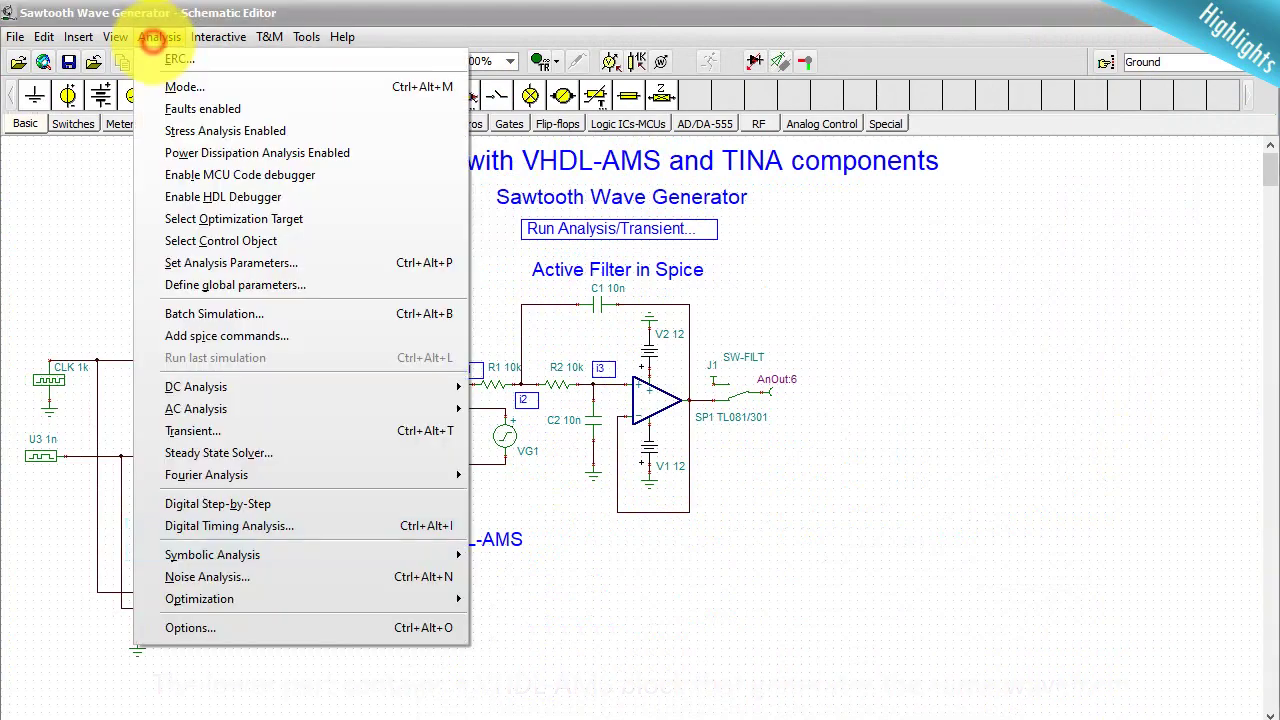
{"action": "left_click", "coordinate": [249, 431]}
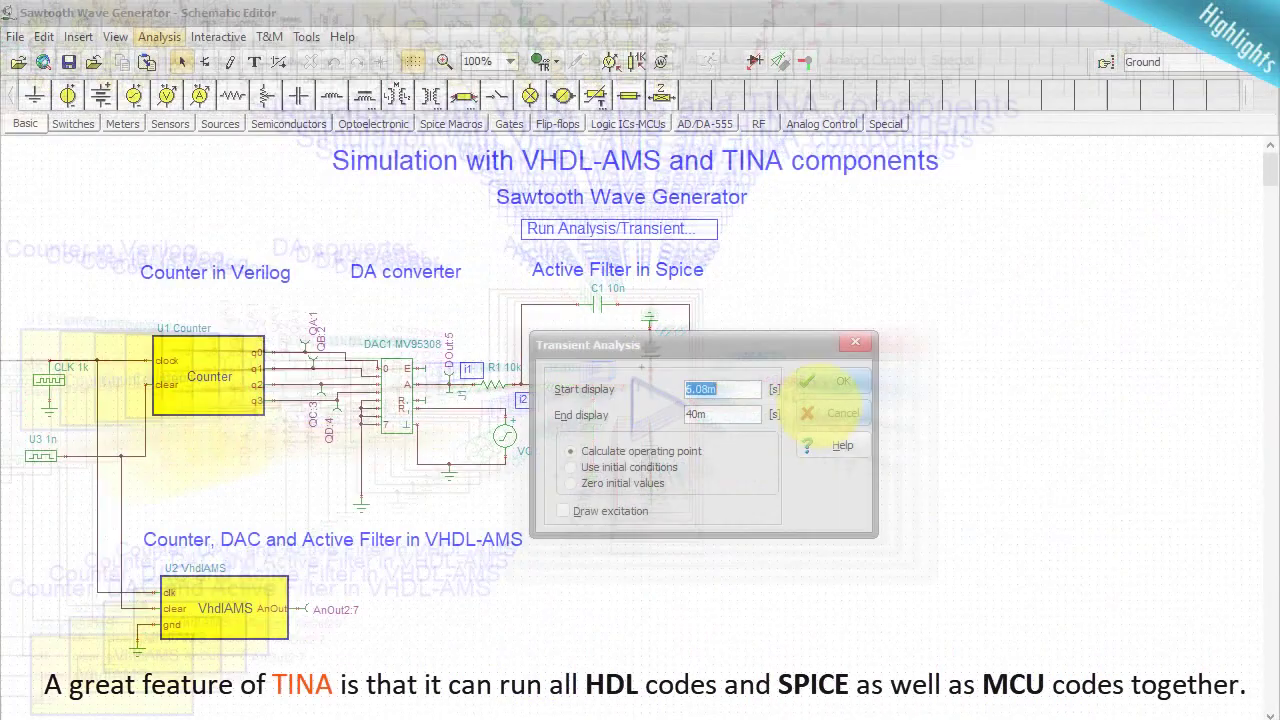
{"action": "left_click", "coordinate": [838, 381]}
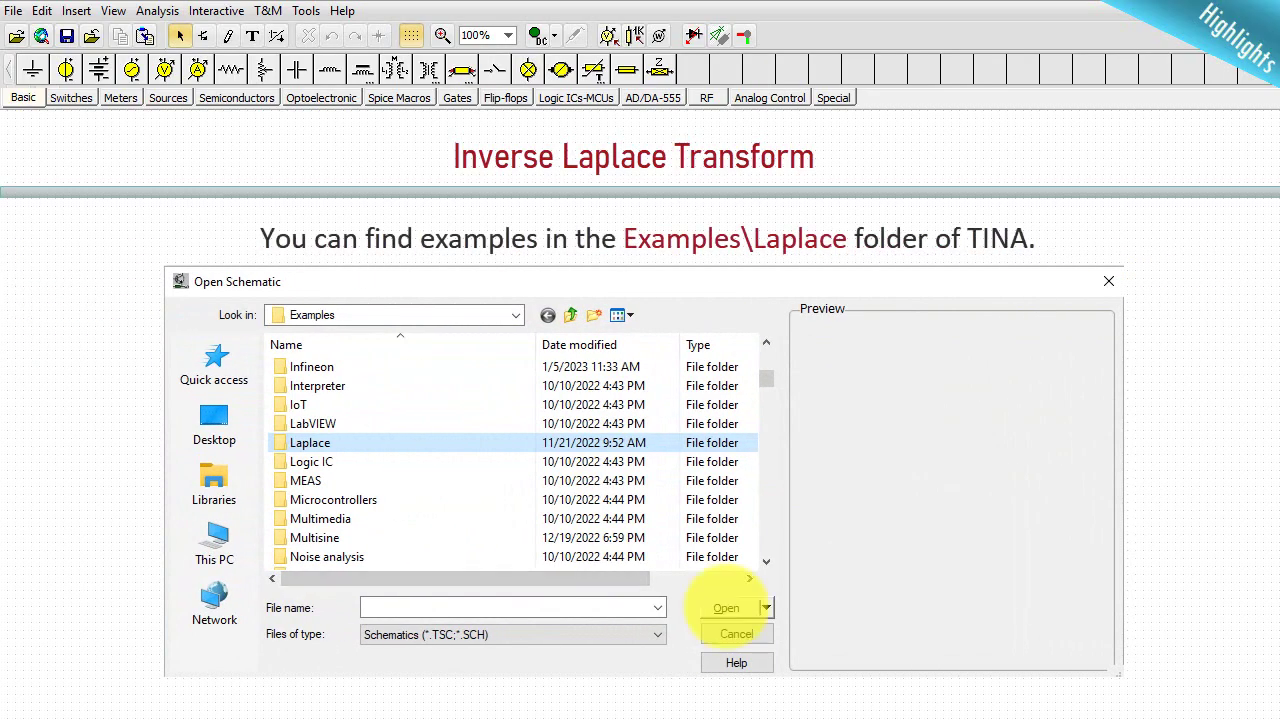
- Open the Laplace RC example from the Examples\Laplace folder
{"action": "left_click", "coordinate": [726, 607]}
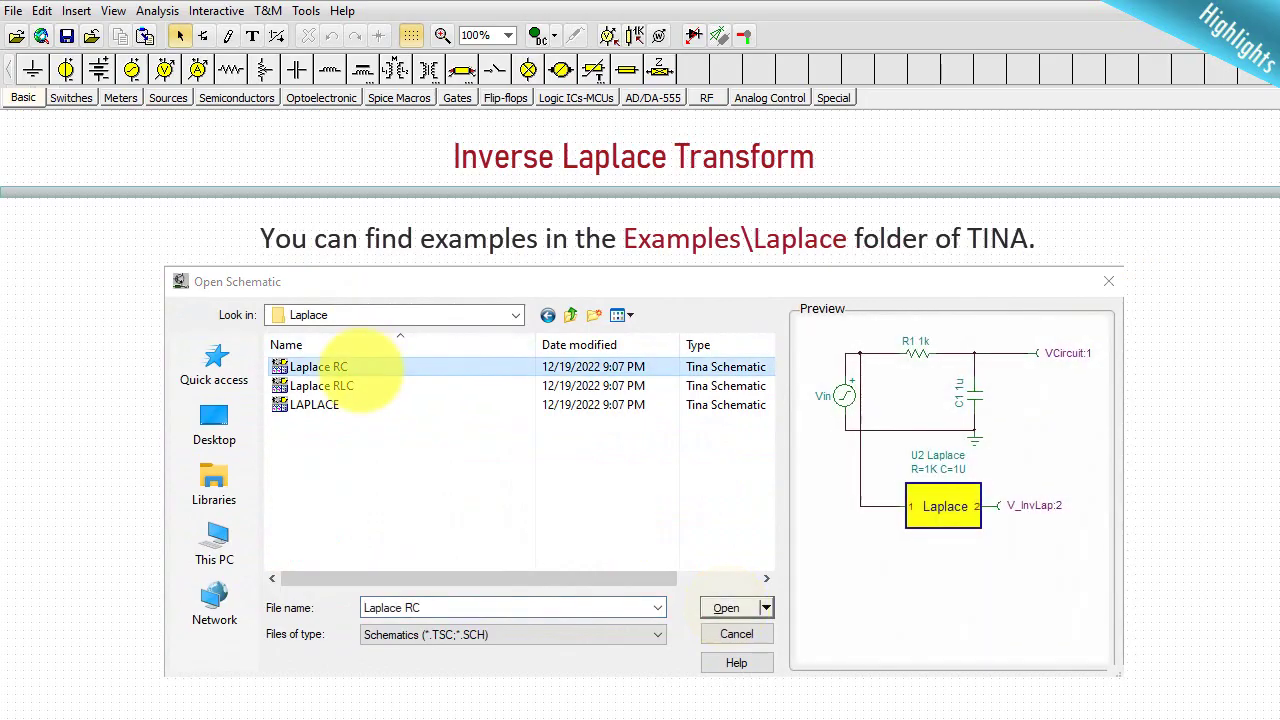
{"action": "double_click", "coordinate": [358, 368]}
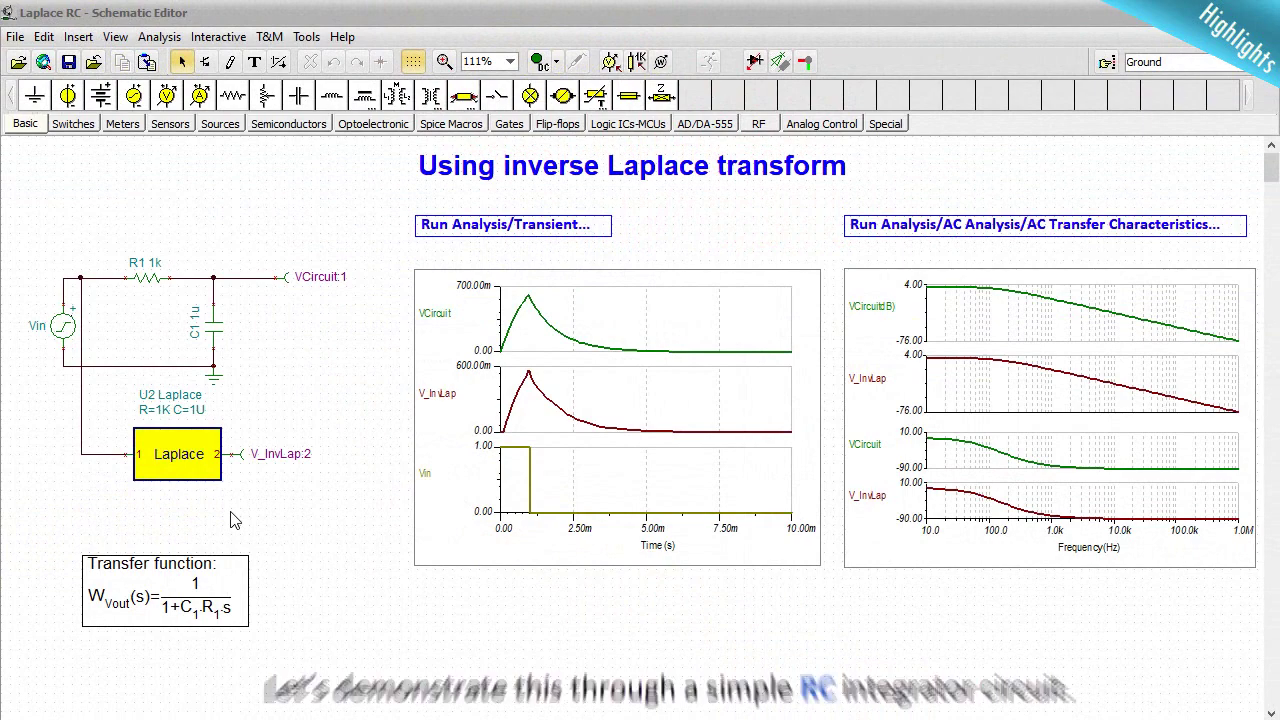
- View the Laplace block's transfer-function SPICE netlist, then close it
{"action": "double_click", "coordinate": [199, 470]}
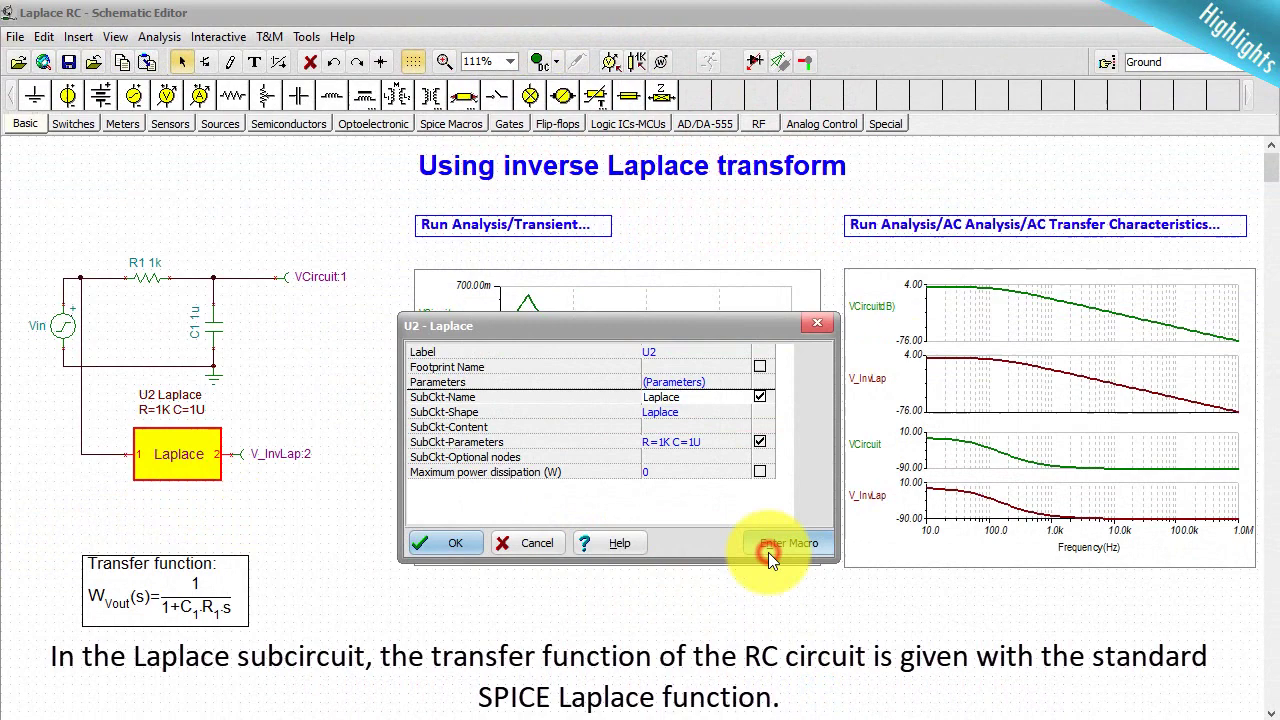
{"action": "left_click", "coordinate": [765, 546]}
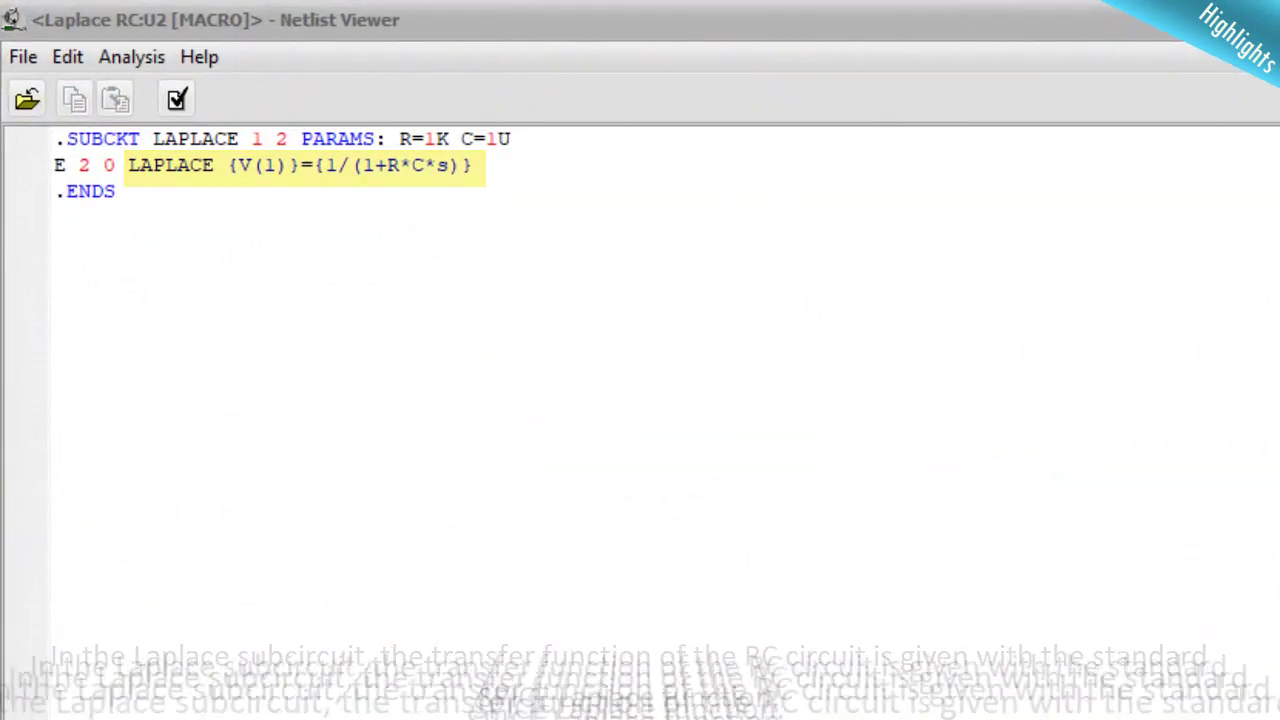
{"action": "left_click", "coordinate": [28, 100]}
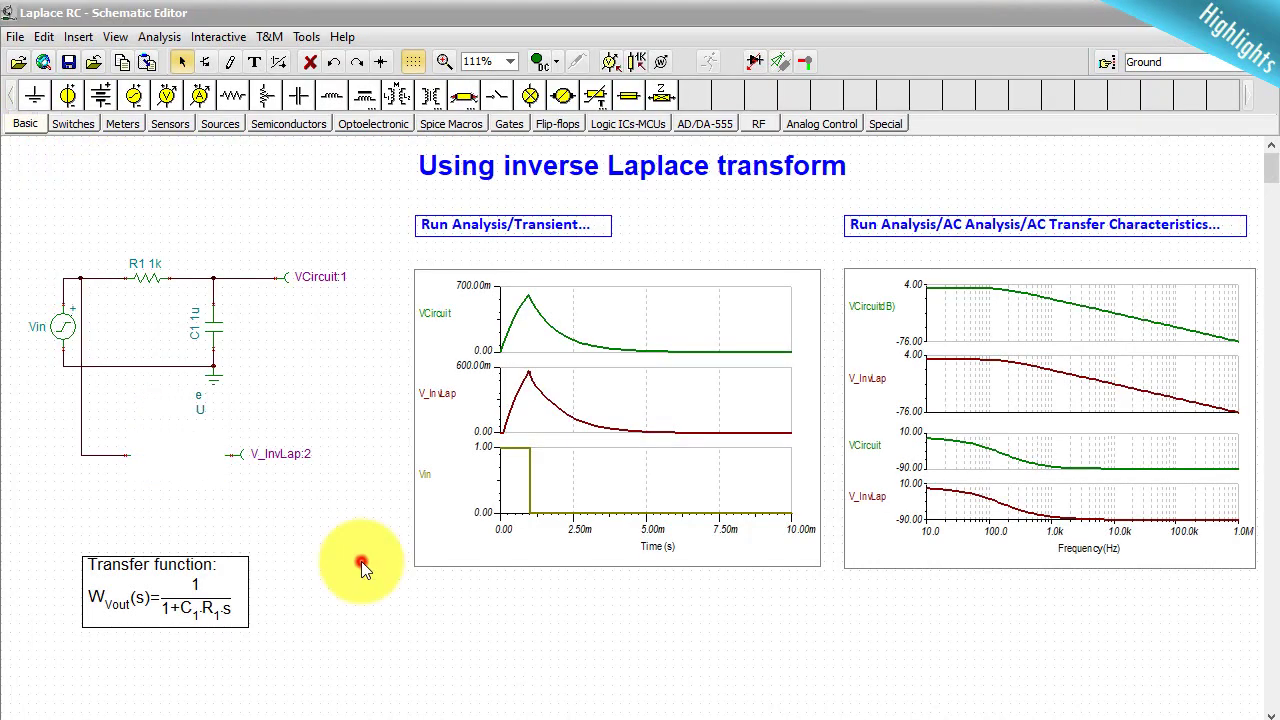
- Run a 0 to 10m transient simulation of the RC circuit
{"action": "left_click", "coordinate": [157, 40]}
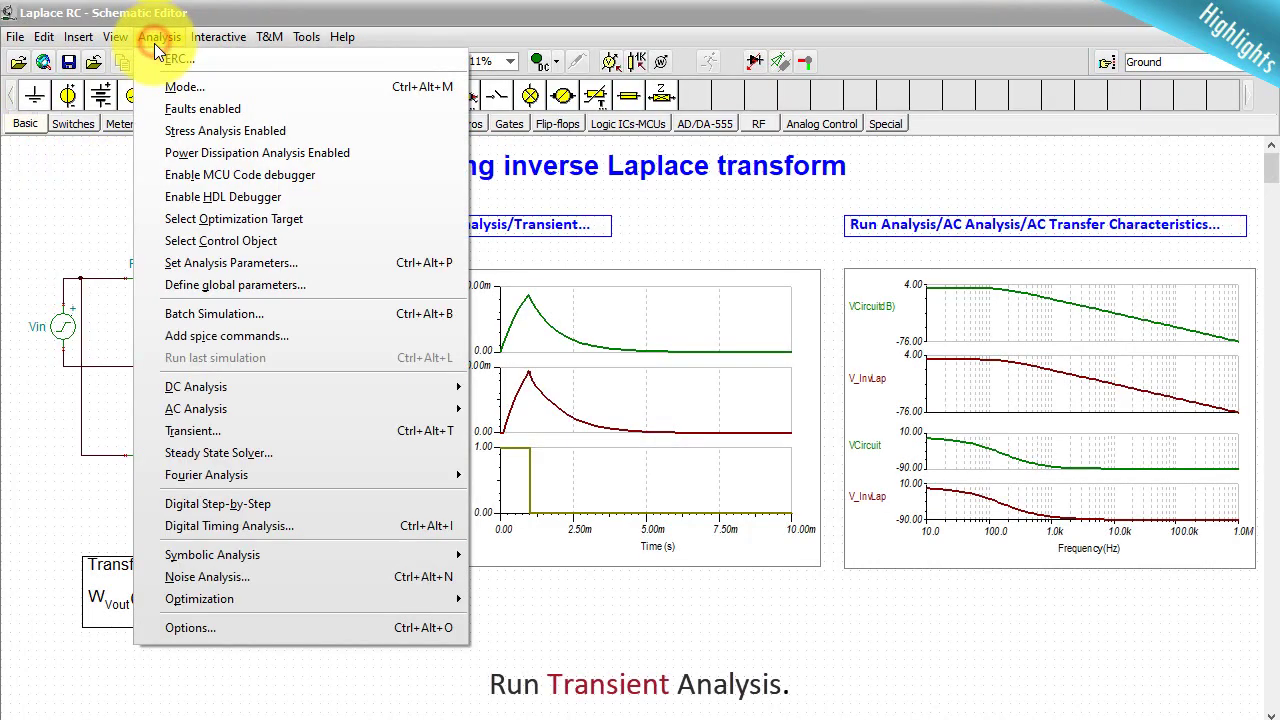
{"action": "left_click", "coordinate": [268, 432]}
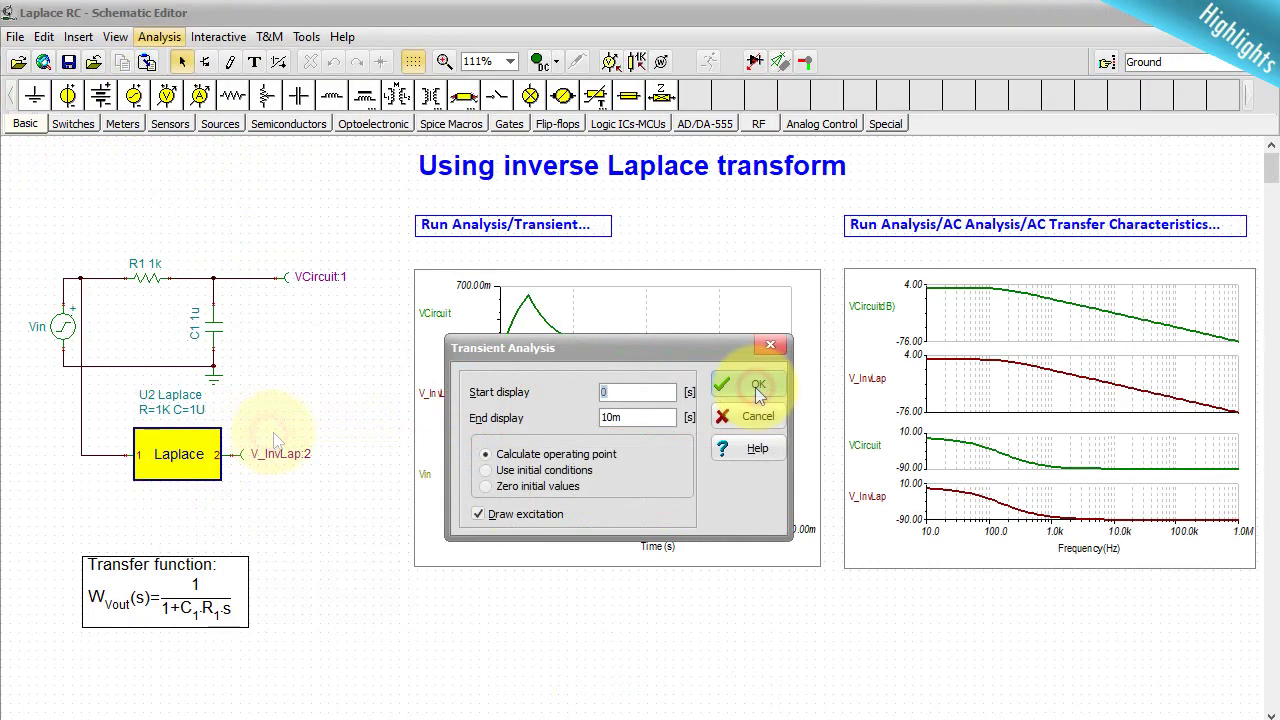
{"action": "left_click", "coordinate": [749, 389]}
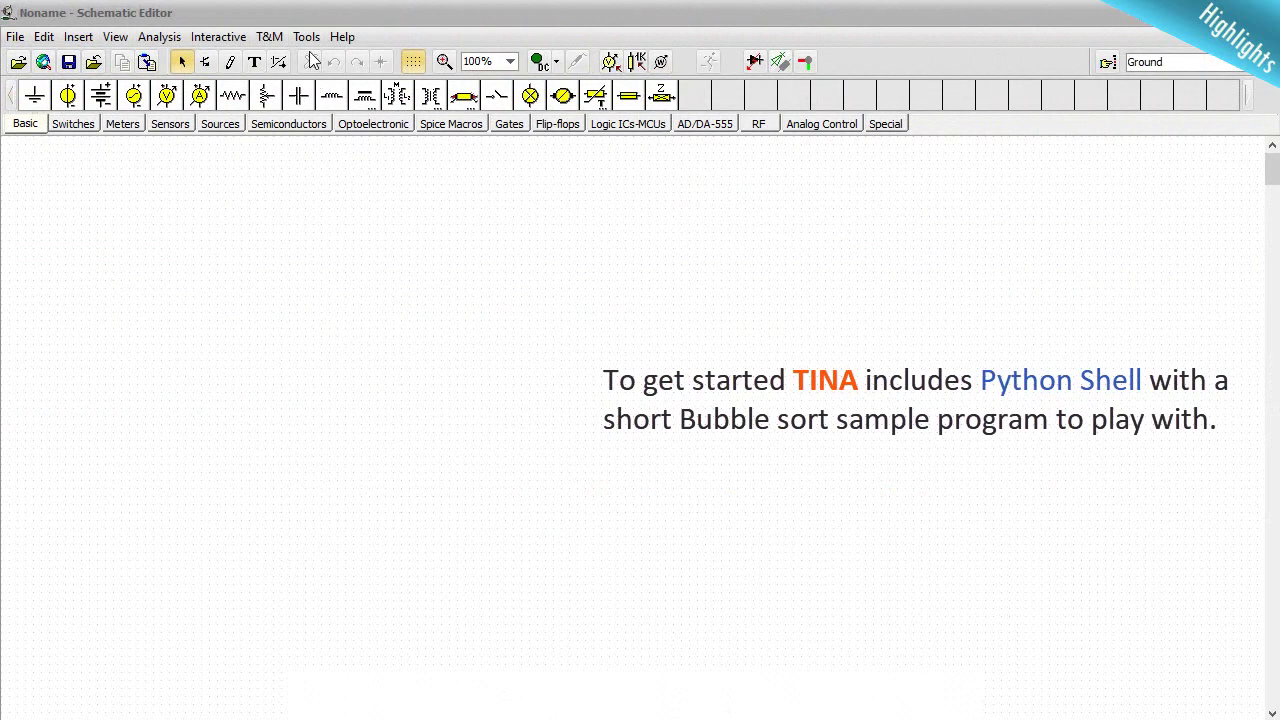
{"action": "left_click", "coordinate": [307, 38]}
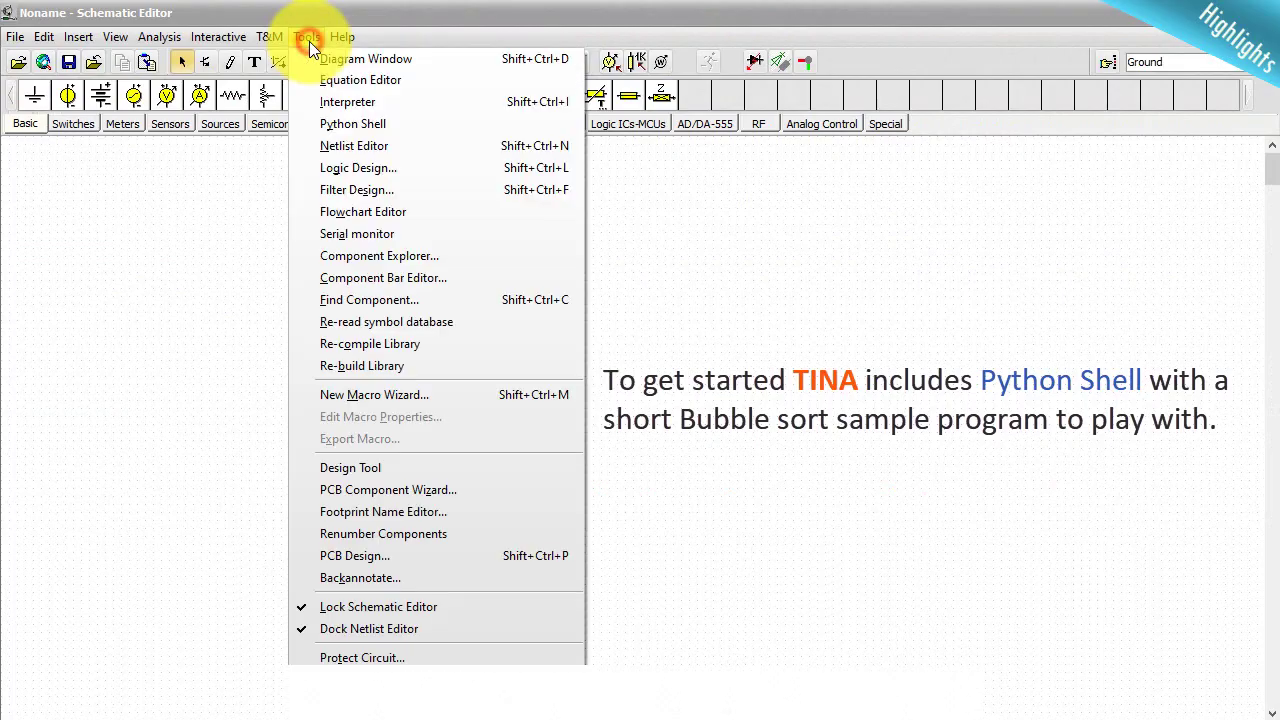
{"action": "left_click", "coordinate": [382, 129]}
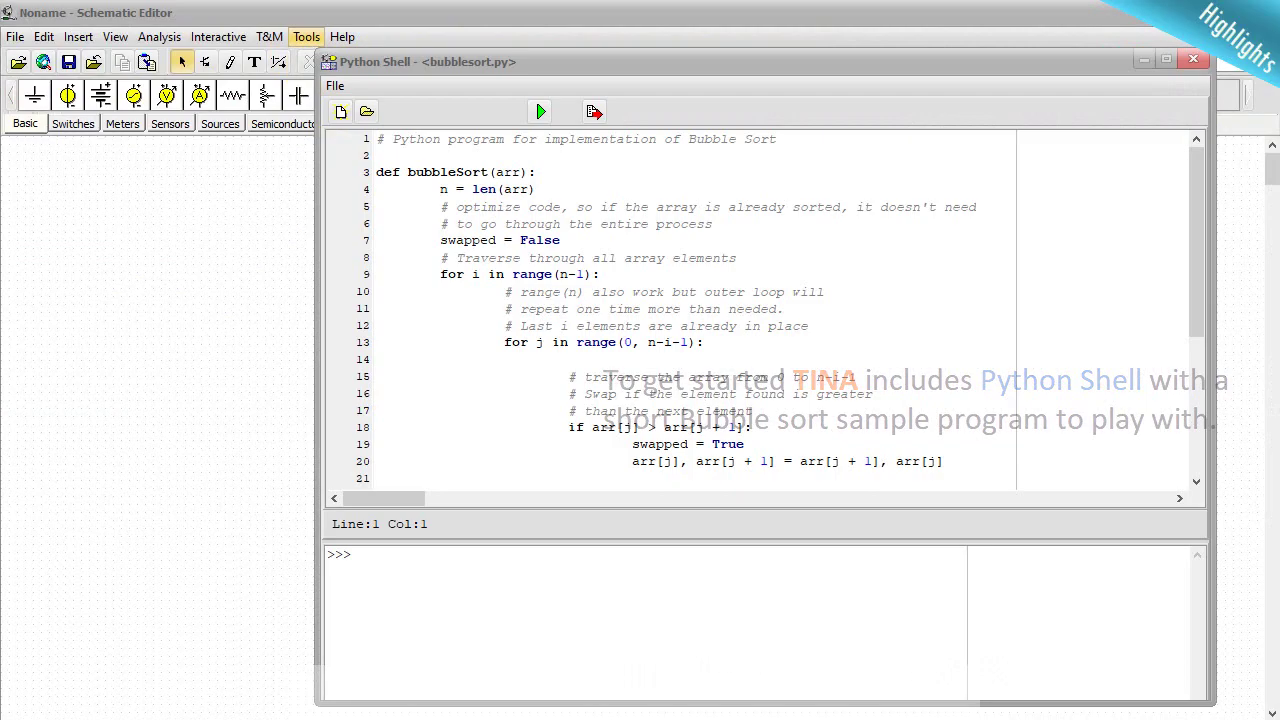
{"action": "left_click_drag", "start_coordinate": [1193, 329], "coordinate": [1180, 515]}
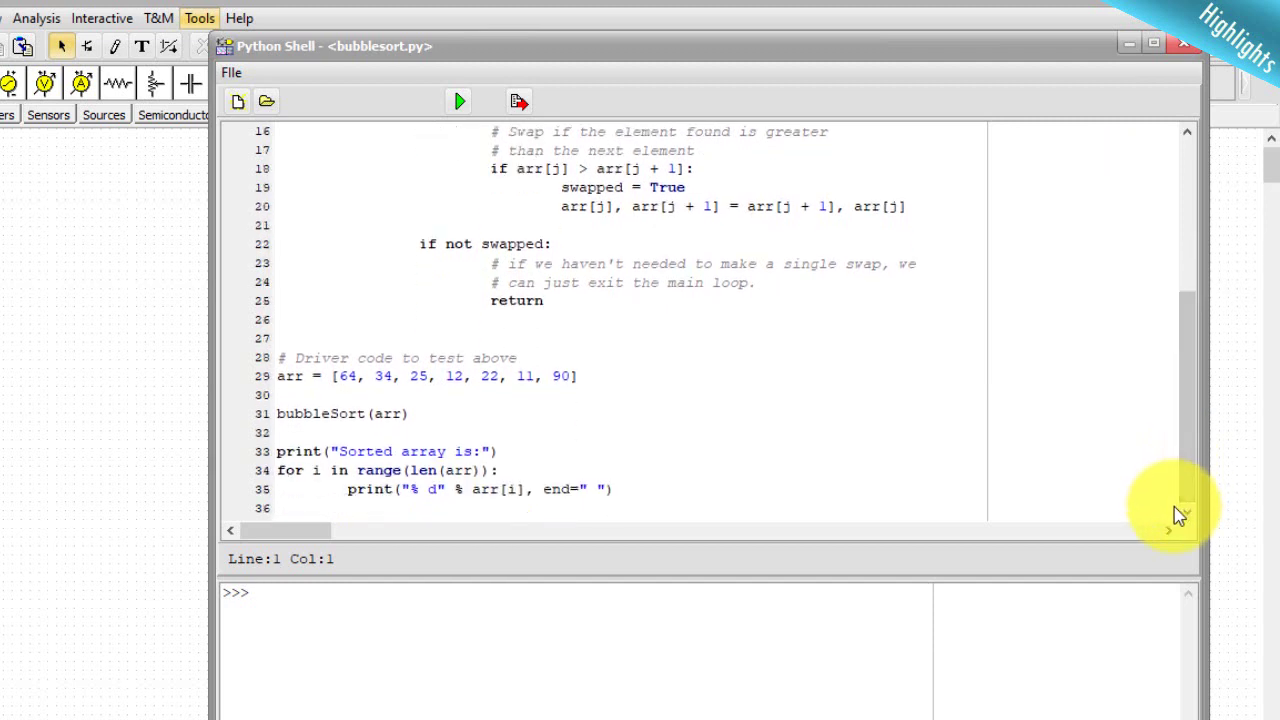
{"action": "left_click", "coordinate": [459, 101]}
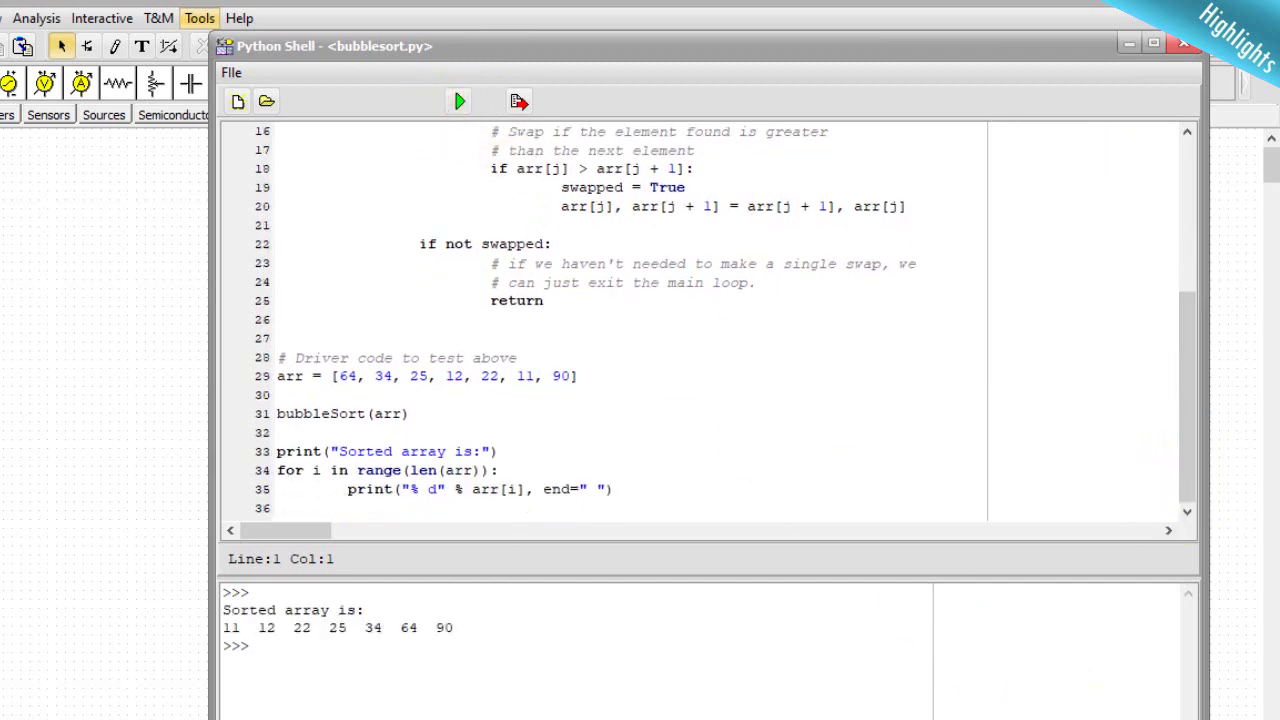
{"action": "left_click", "coordinate": [1183, 44]}
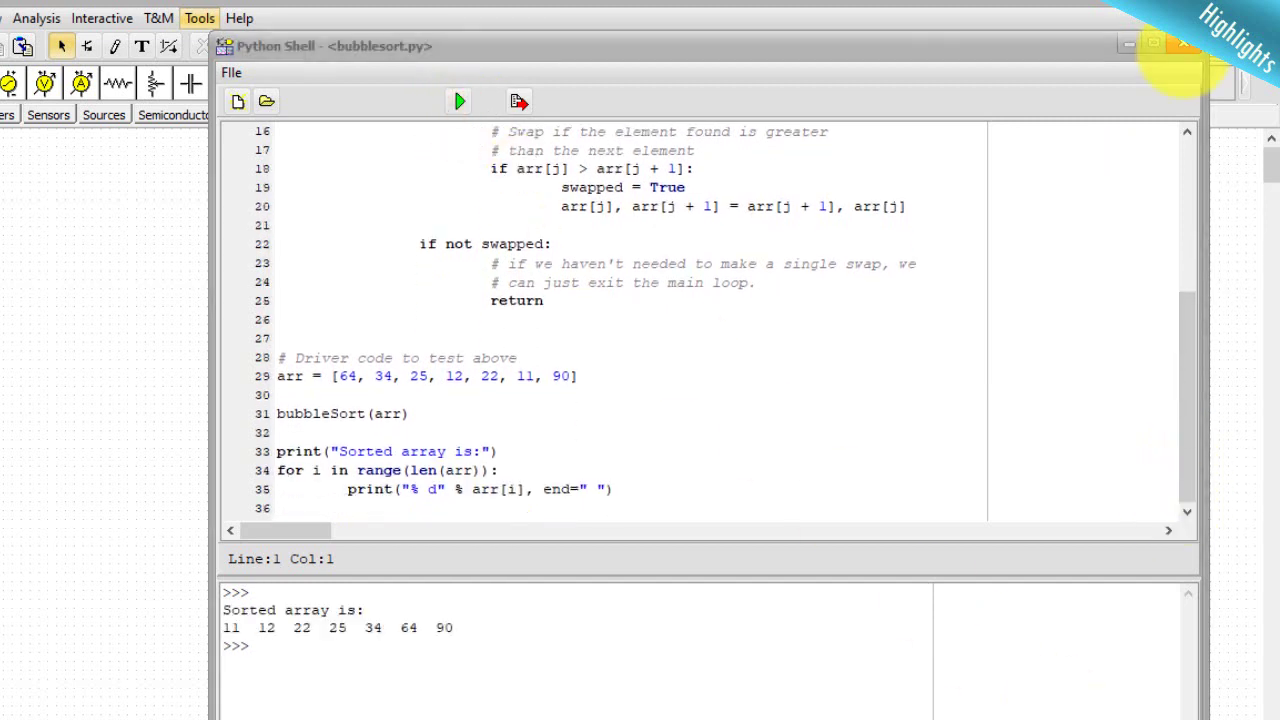
{"action": "left_click", "coordinate": [1183, 44]}
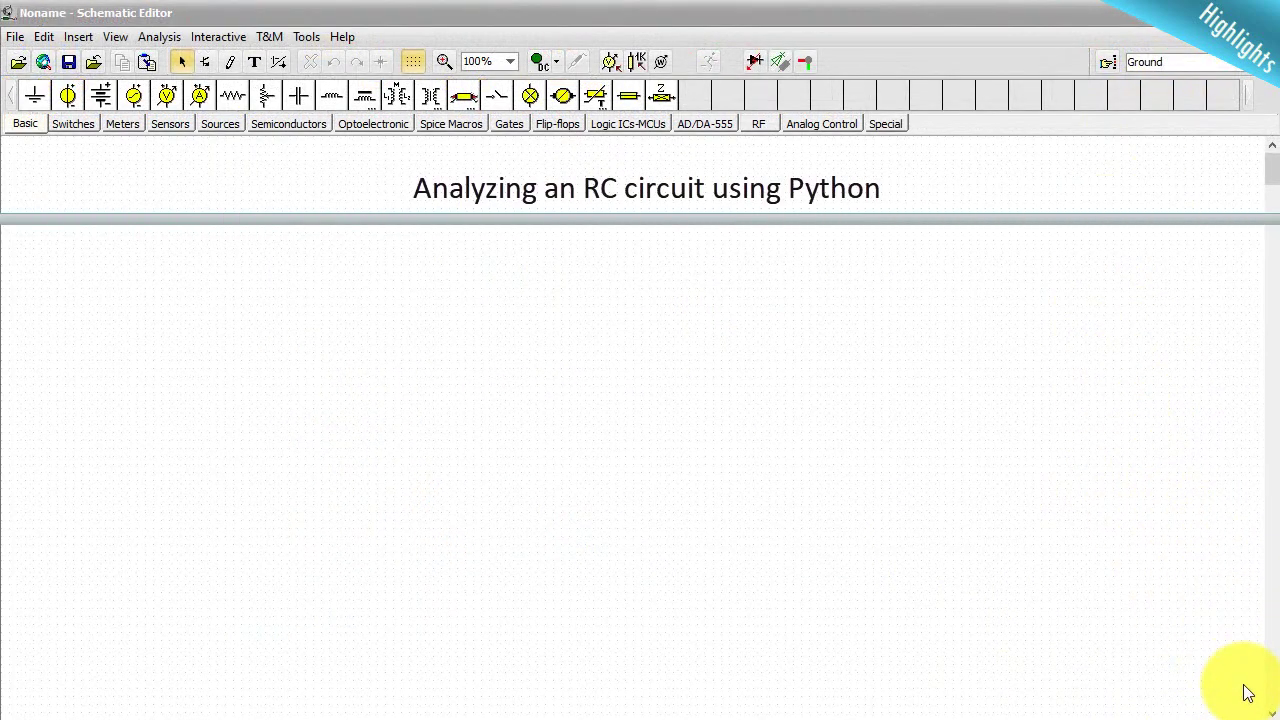
- Open the RC filter p example from the Examples\Python folder
{"action": "key", "text": "ctrl+o"}
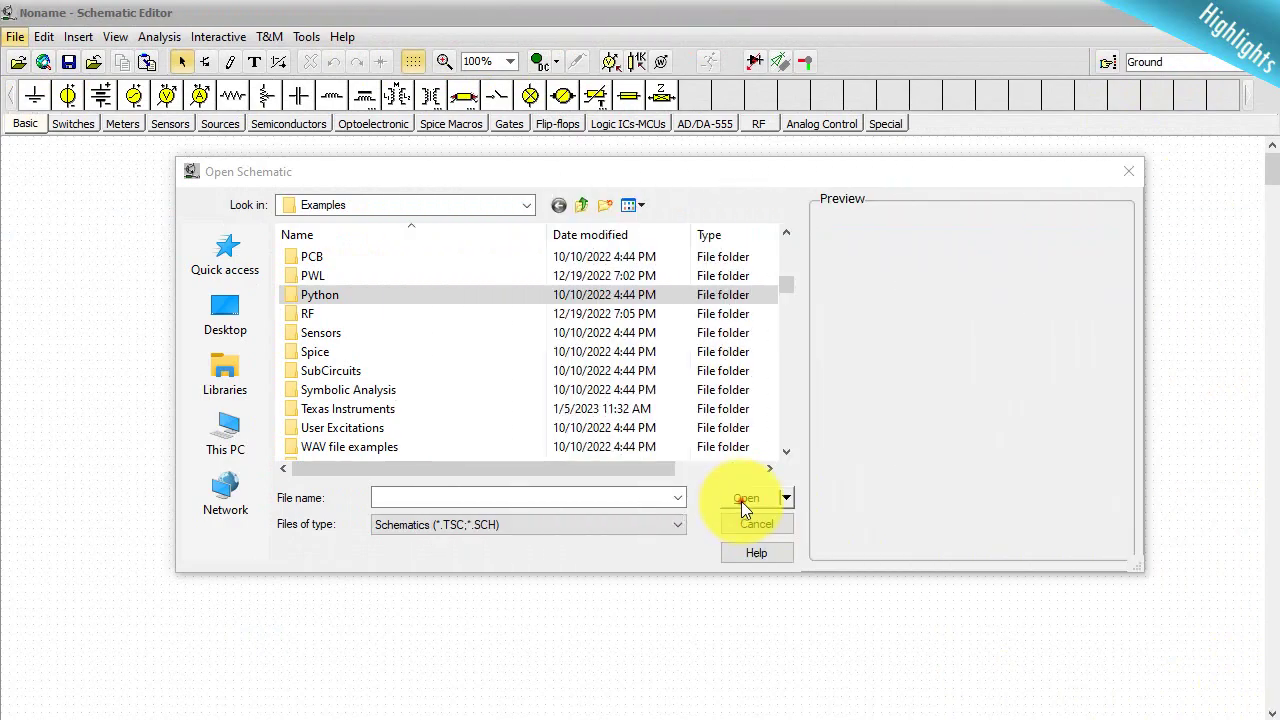
{"action": "left_click", "coordinate": [743, 499]}
{"action": "left_click", "coordinate": [747, 499]}
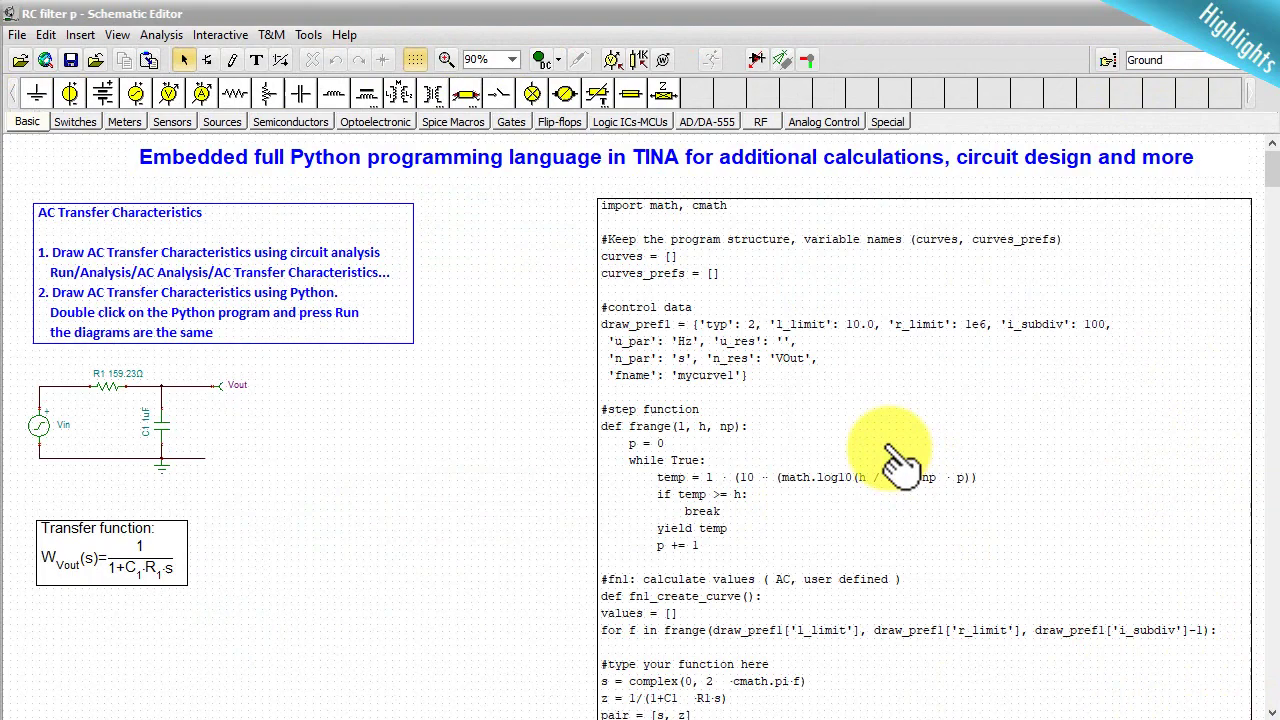
- Run the embedded Python code to draw the RC circuit's Bode amplitude plot
{"action": "double_click", "coordinate": [890, 448]}
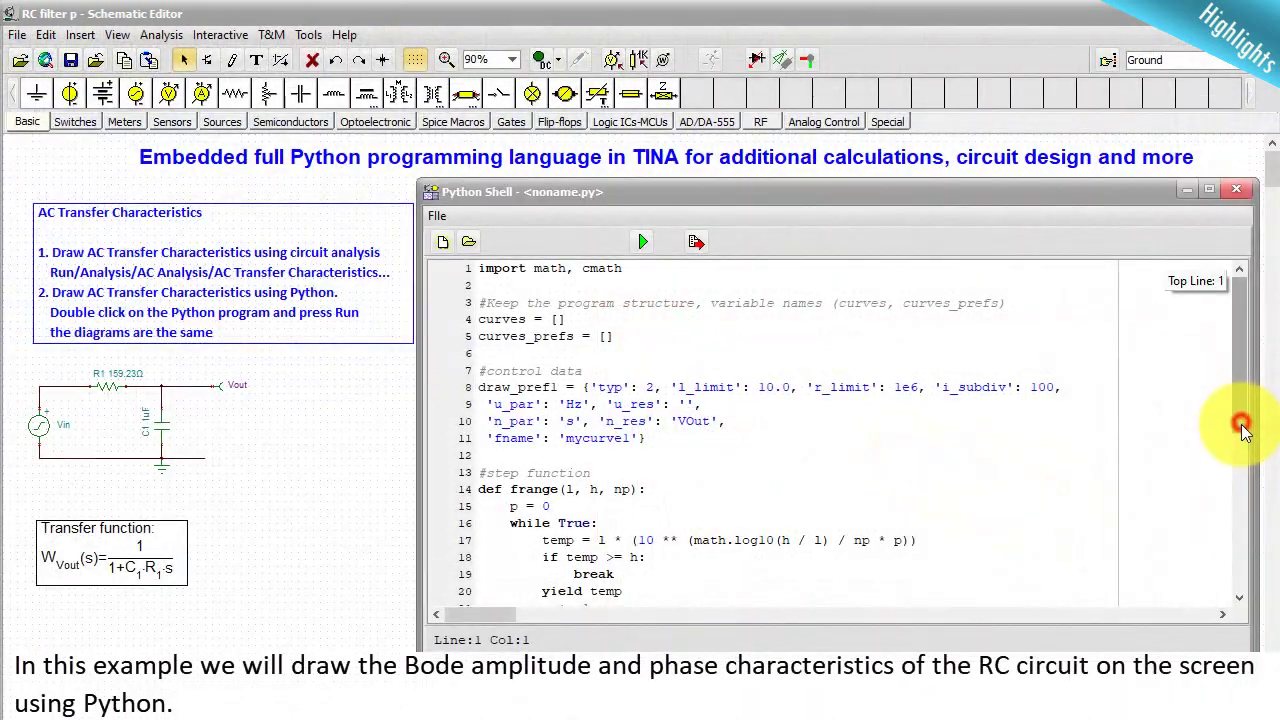
{"action": "left_click_drag", "start_coordinate": [1242, 428], "coordinate": [1238, 596]}
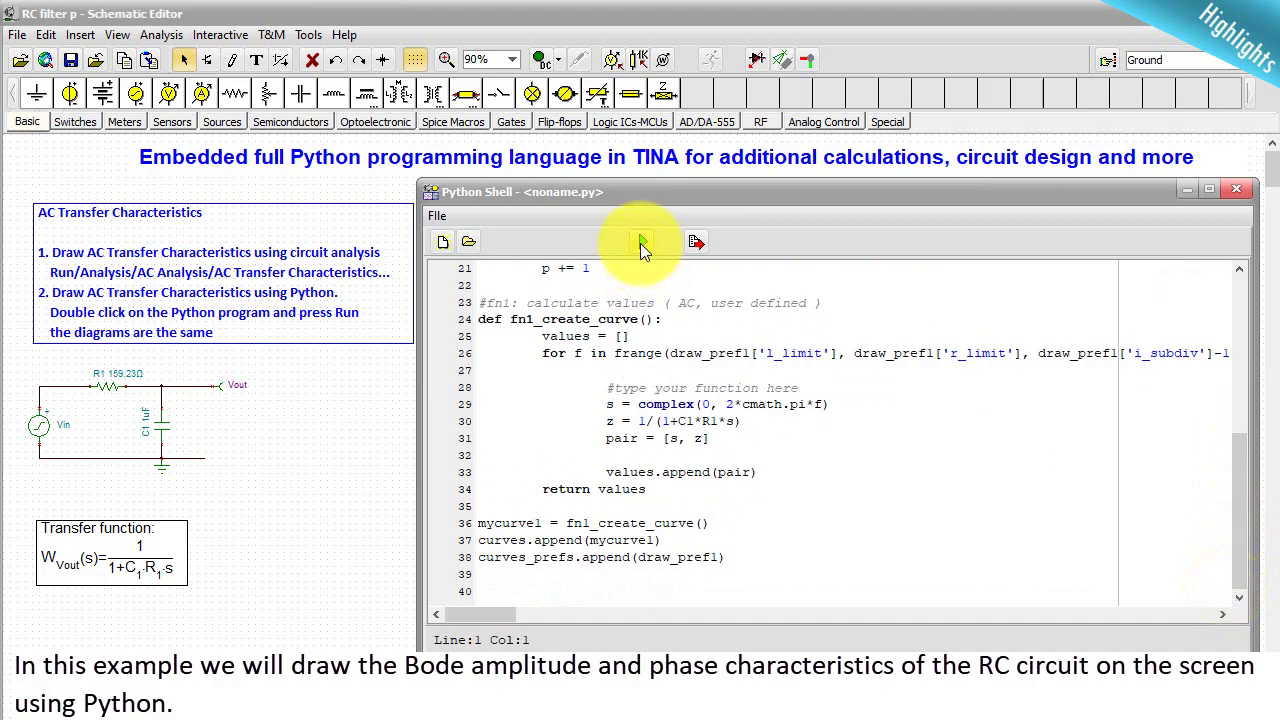
{"action": "left_click", "coordinate": [640, 243]}
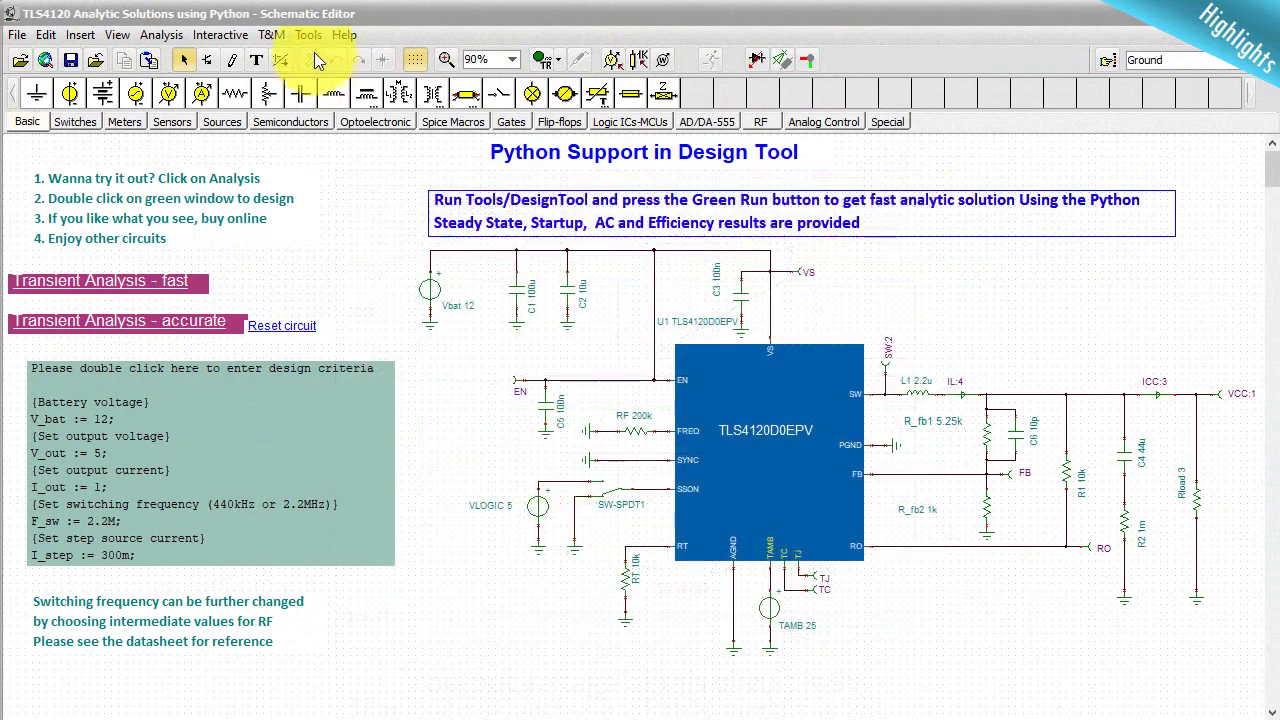
- Open the Design Tool and change V_out from 5 to 3
{"action": "left_click", "coordinate": [308, 34]}
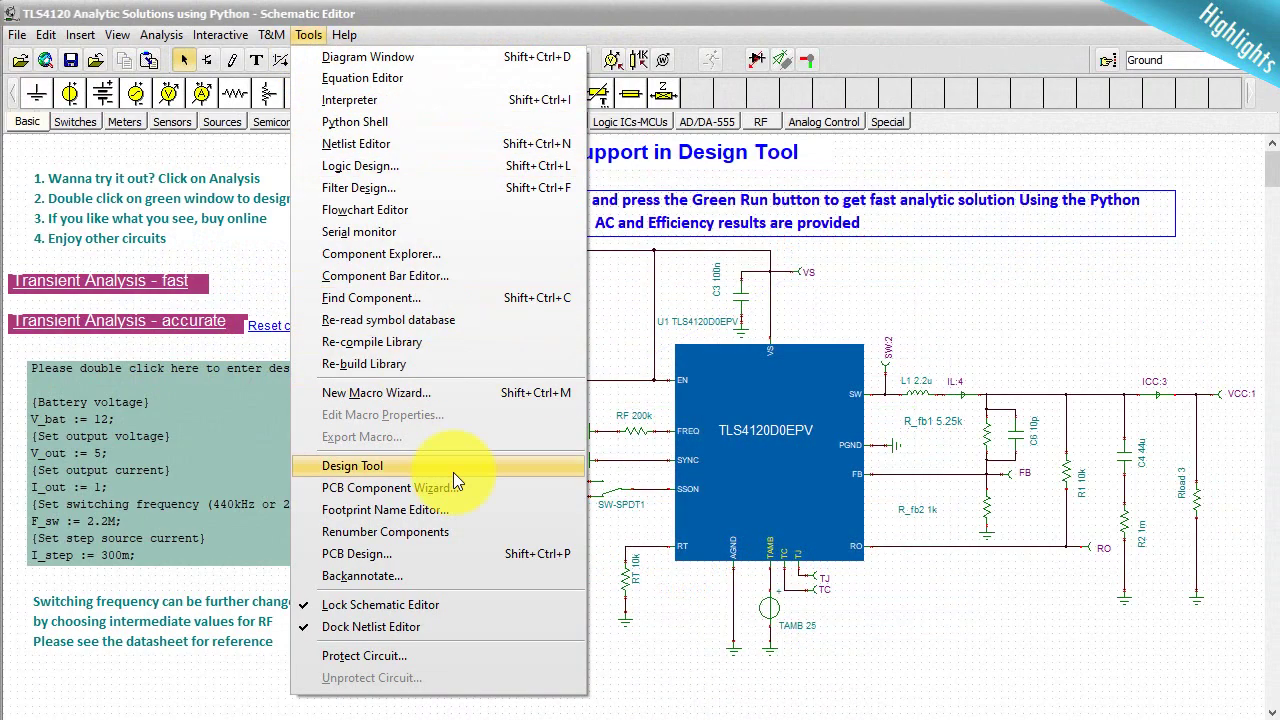
{"action": "left_click", "coordinate": [340, 468]}
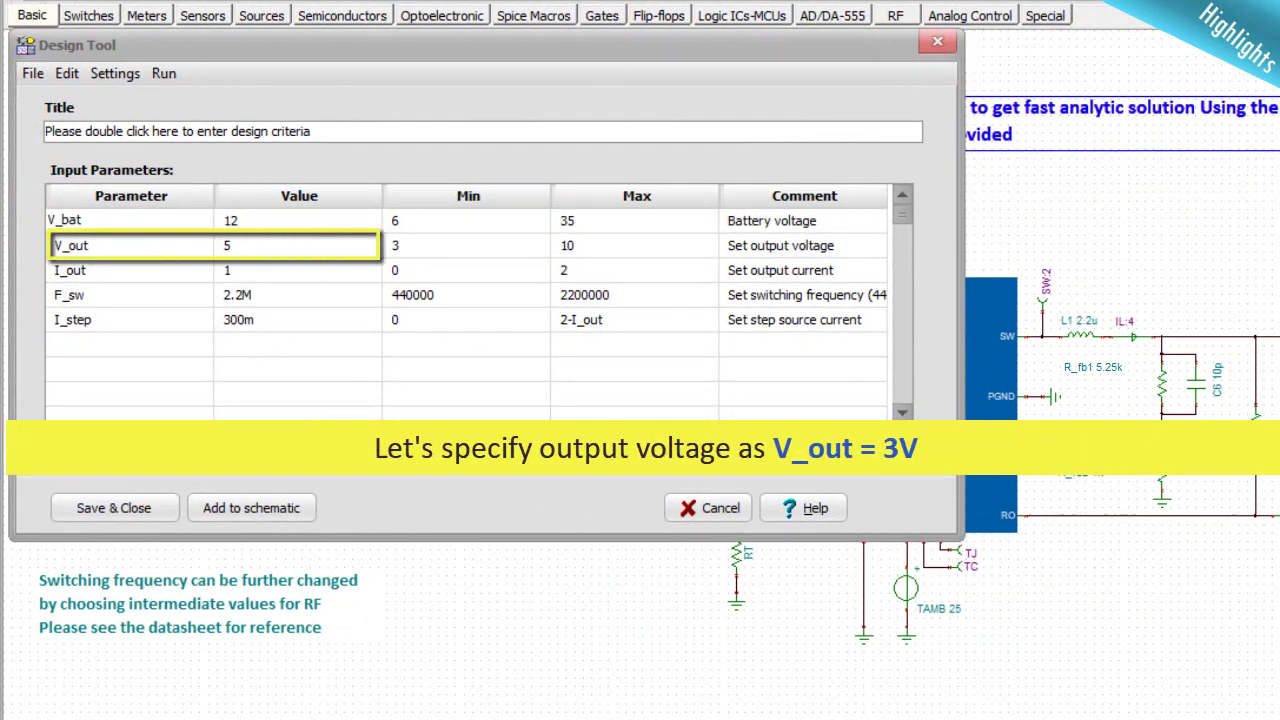
{"action": "double_click", "coordinate": [232, 247]}
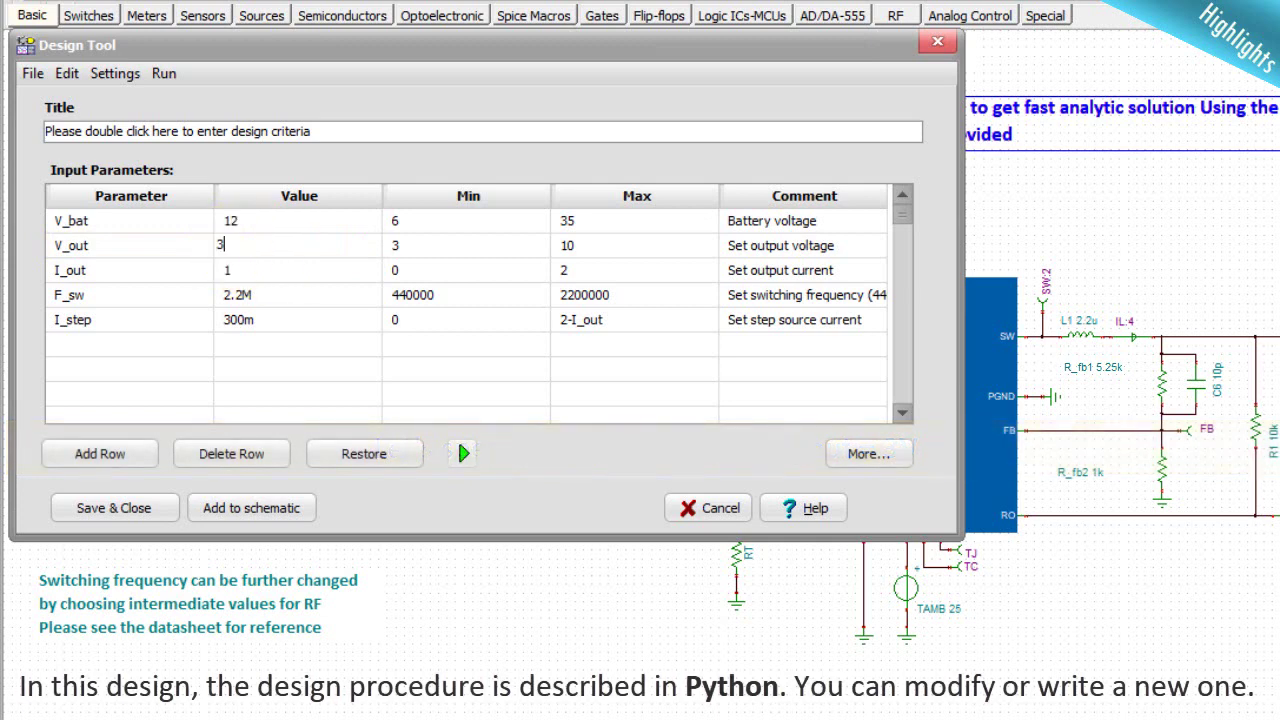
- Show the Python design procedure code, browse it, then hide it again
{"action": "left_click", "coordinate": [866, 462]}
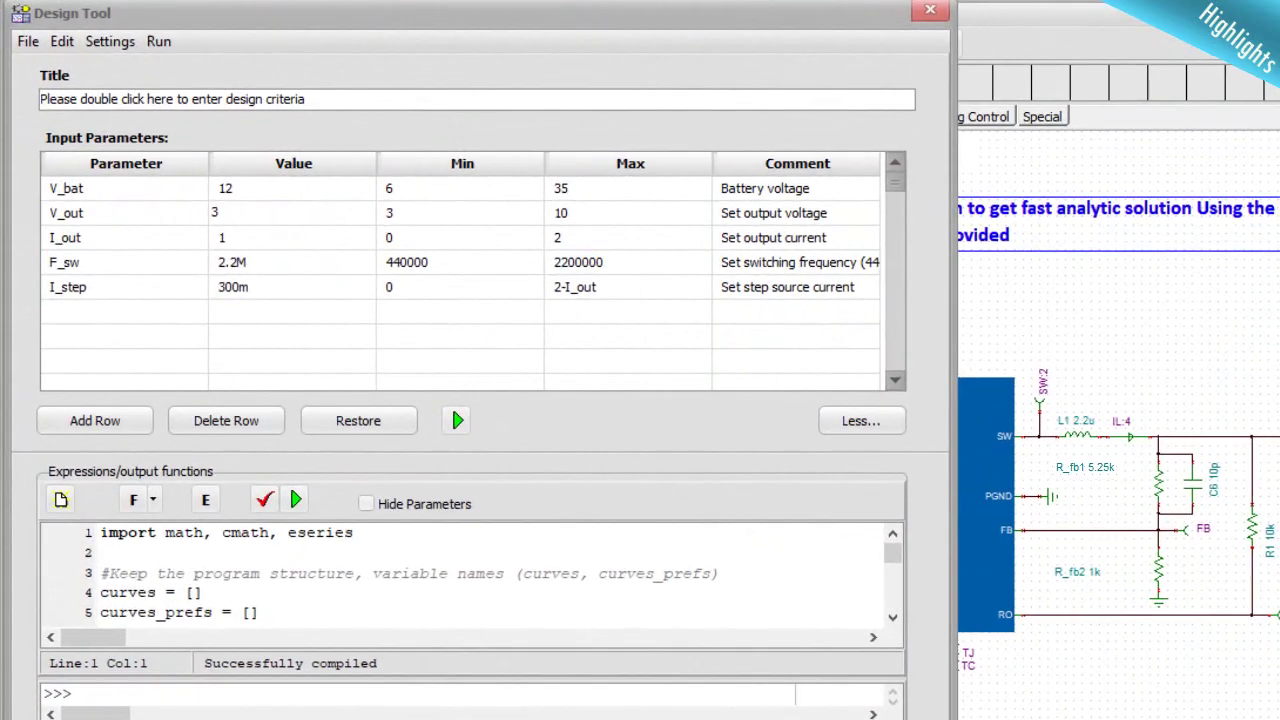
{"action": "left_click", "coordinate": [892, 617]}
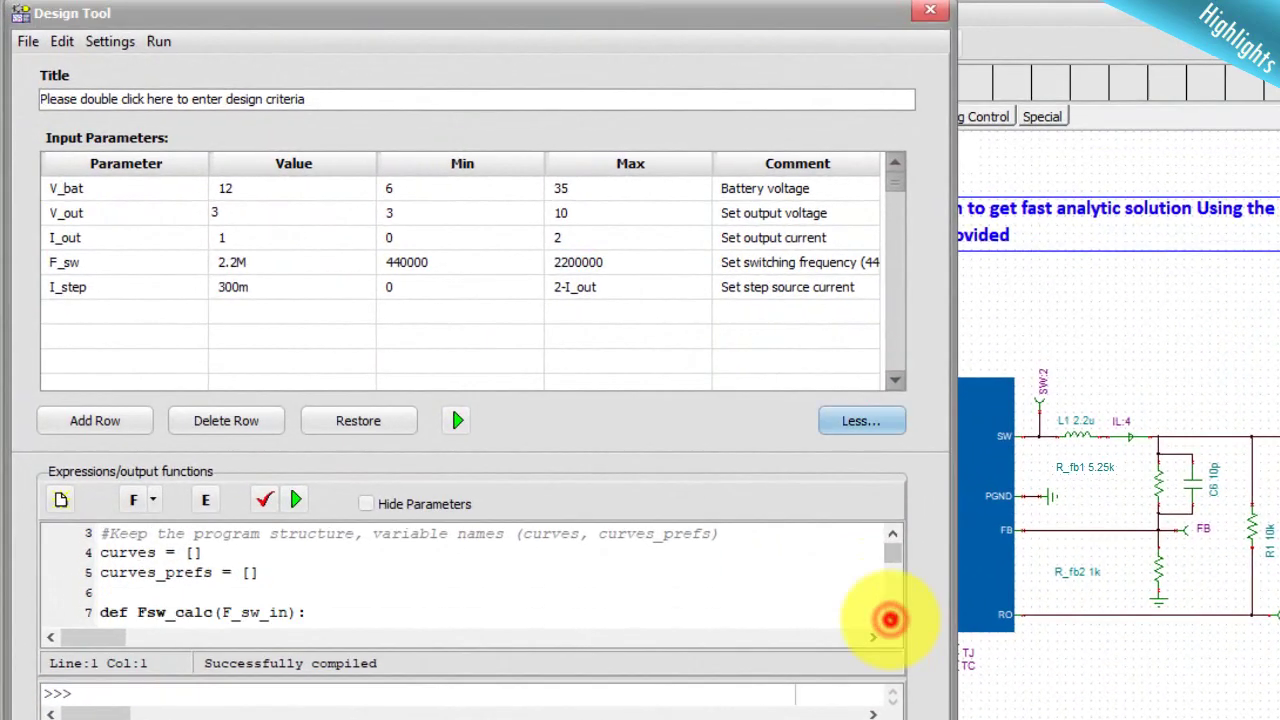
{"action": "left_click", "coordinate": [890, 619]}
{"action": "left_click", "coordinate": [890, 619]}
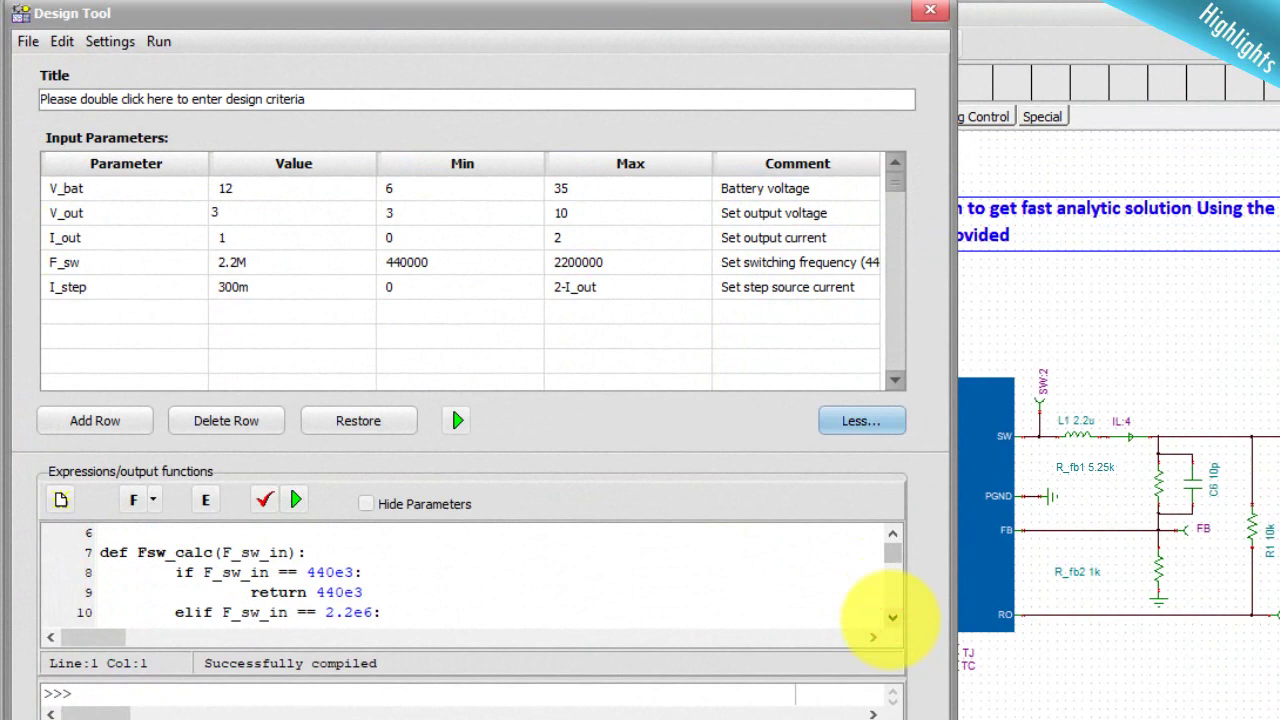
{"action": "left_click", "coordinate": [890, 619]}
{"action": "left_click", "coordinate": [890, 619]}
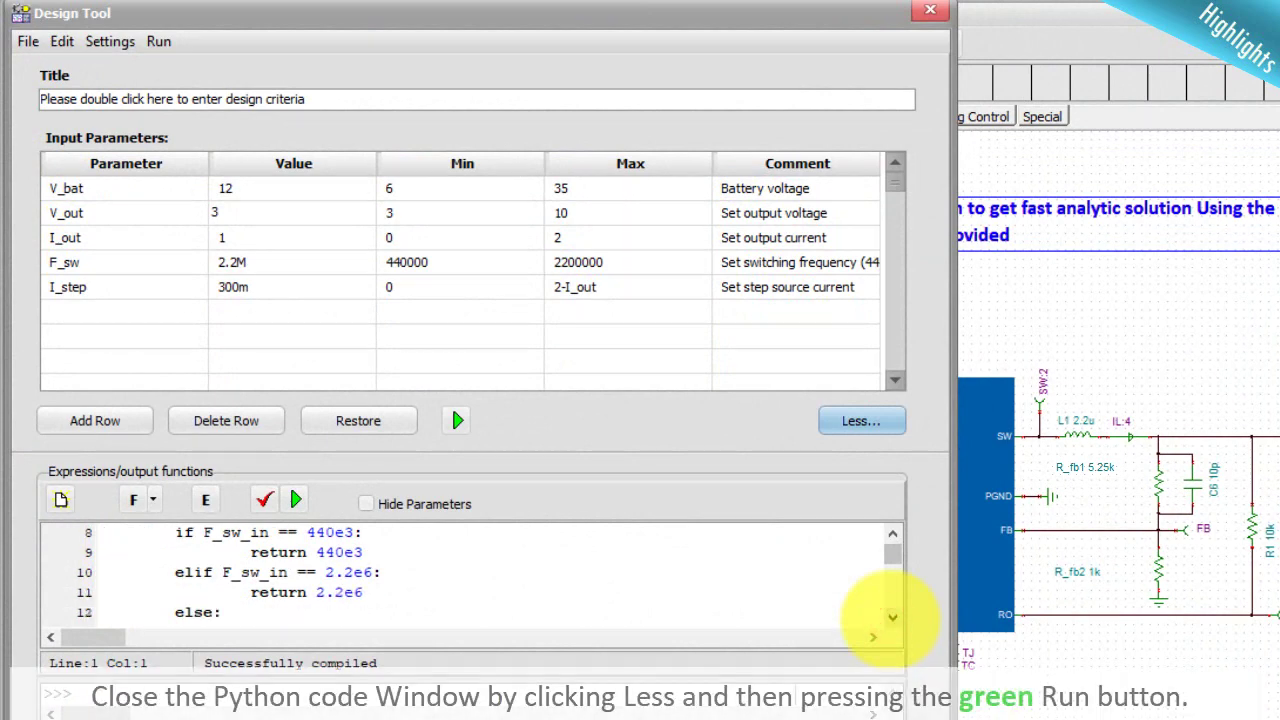
{"action": "left_click", "coordinate": [860, 421]}
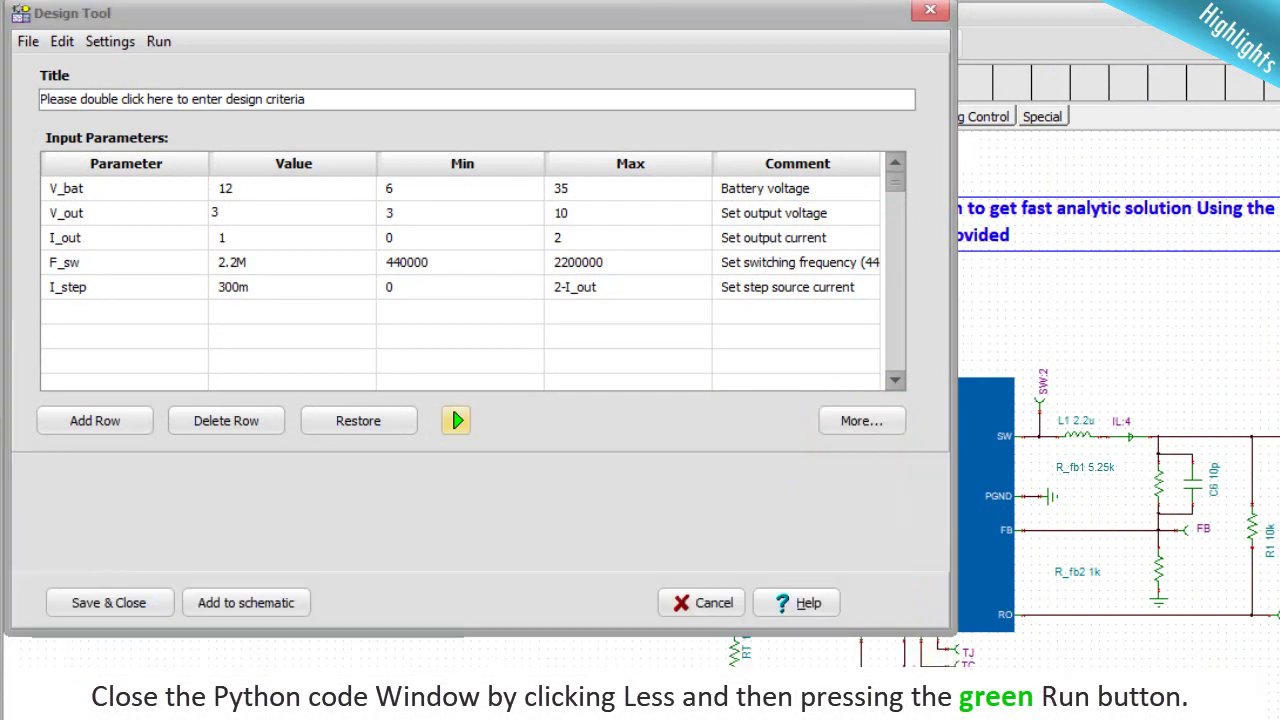
- Run the redesign setting R_fb1 to 2.75k and review the Bode, startup and VCC ripple plots
{"action": "left_click", "coordinate": [457, 421]}
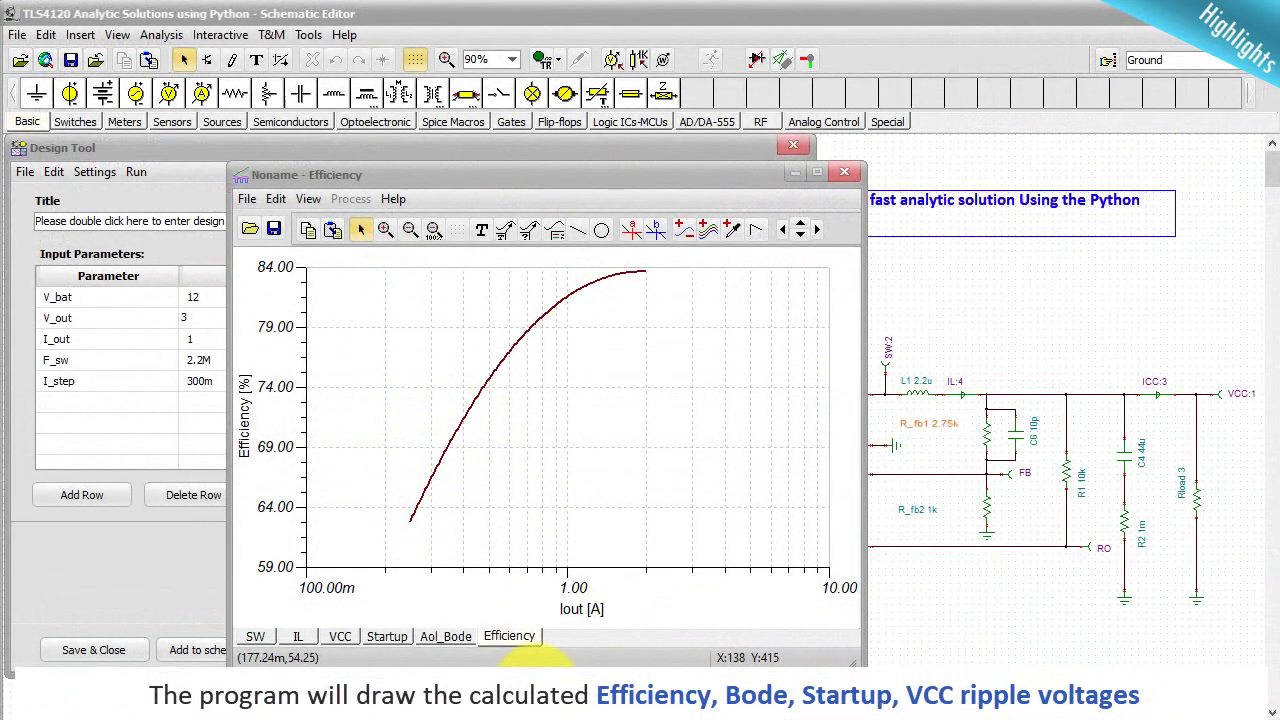
{"action": "left_click", "coordinate": [446, 636]}
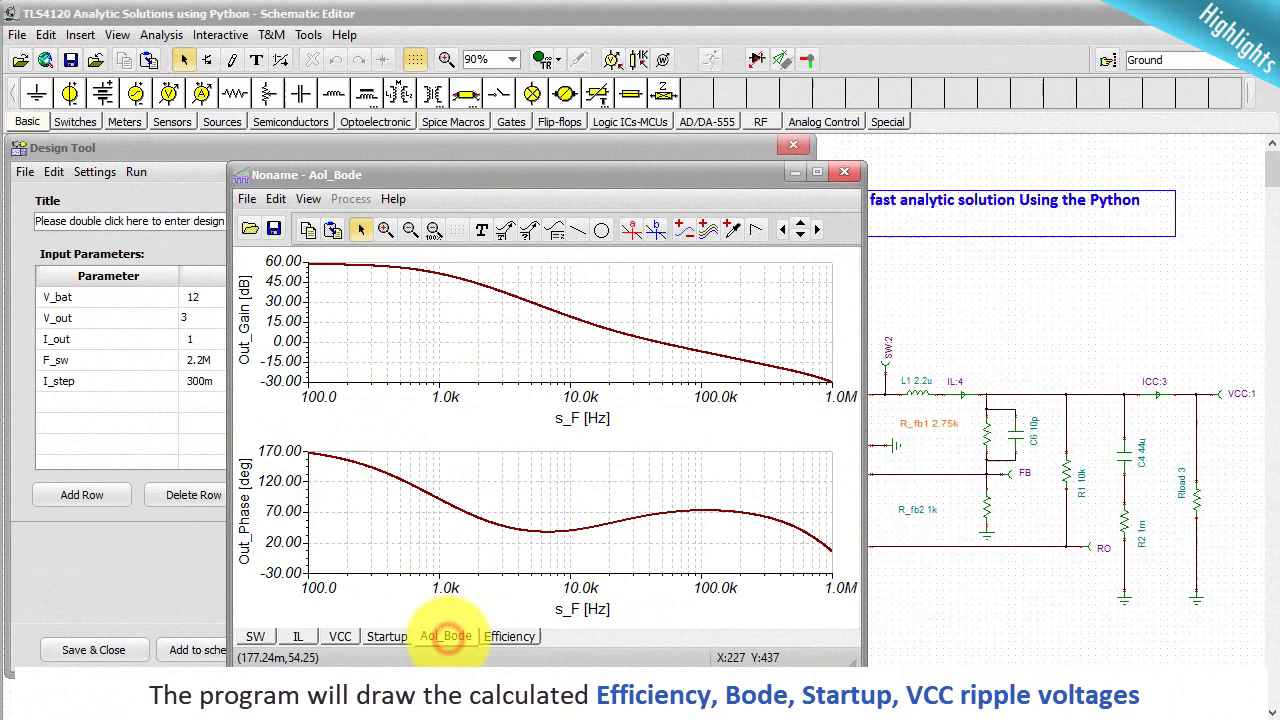
{"action": "left_click", "coordinate": [386, 636]}
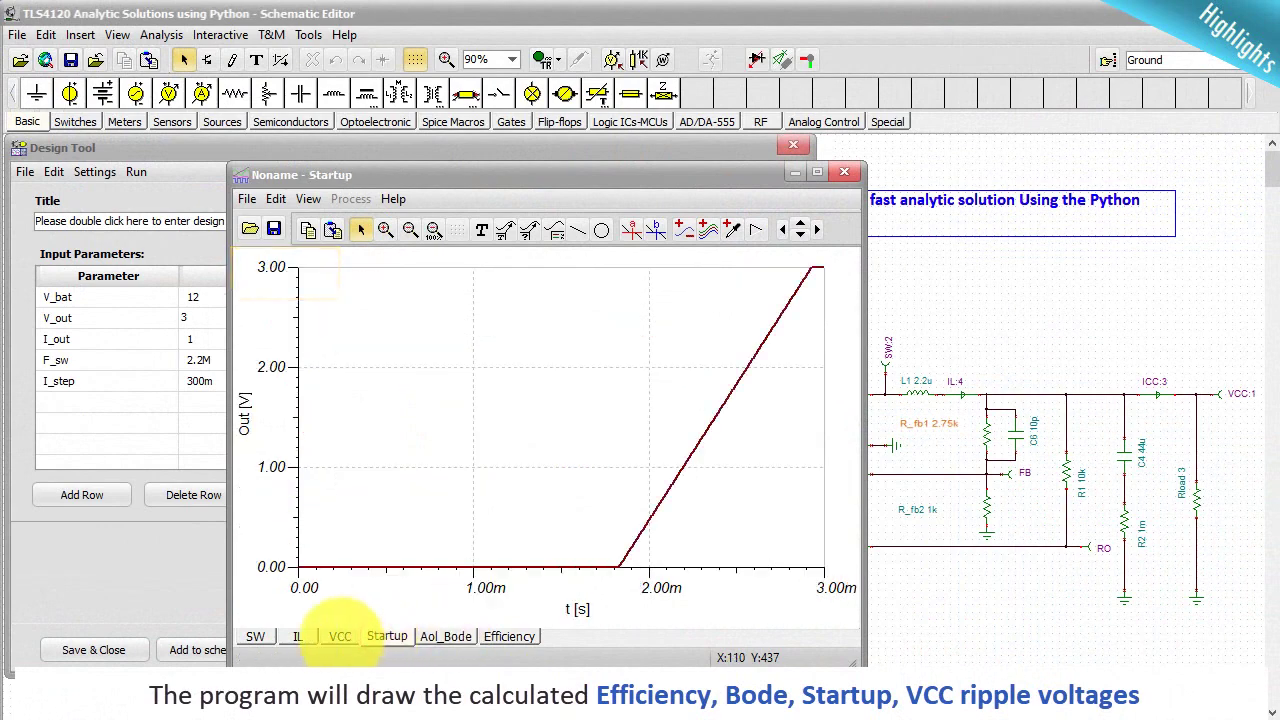
{"action": "left_click", "coordinate": [340, 636]}
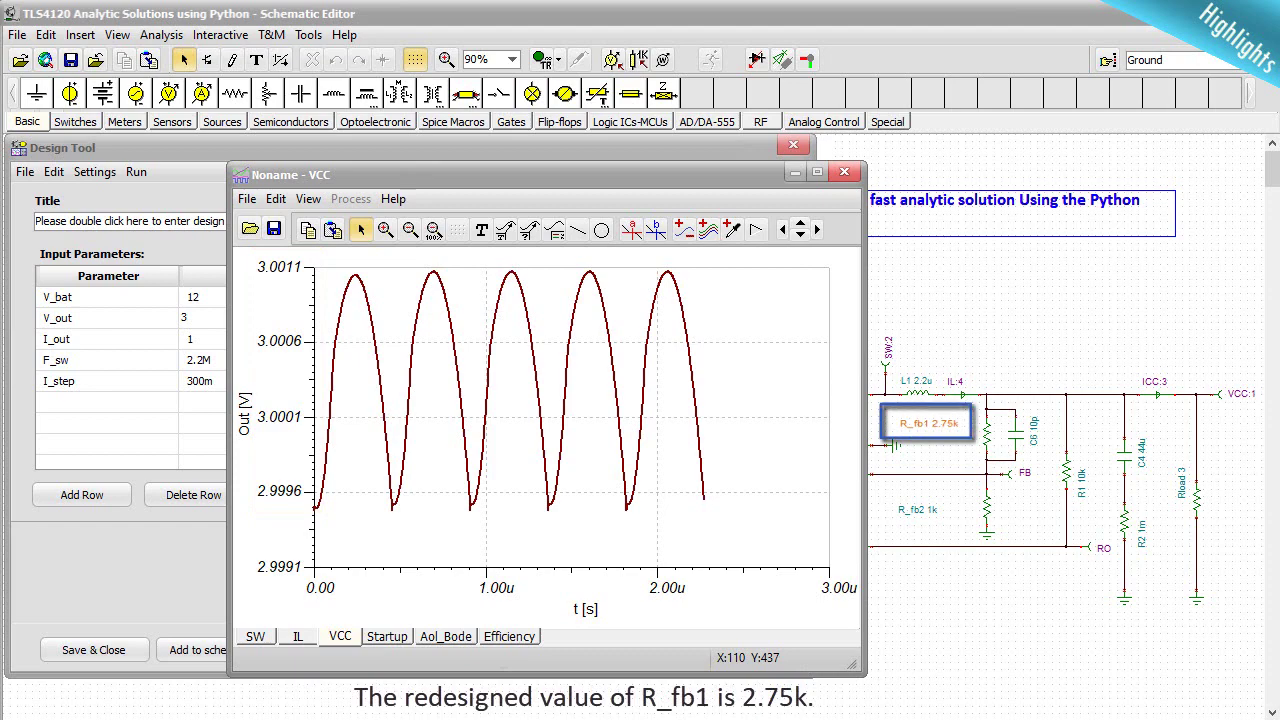
- Close the results plot and save the redesigned TLS4120 component values back into the circuit
{"action": "left_click", "coordinate": [844, 172]}
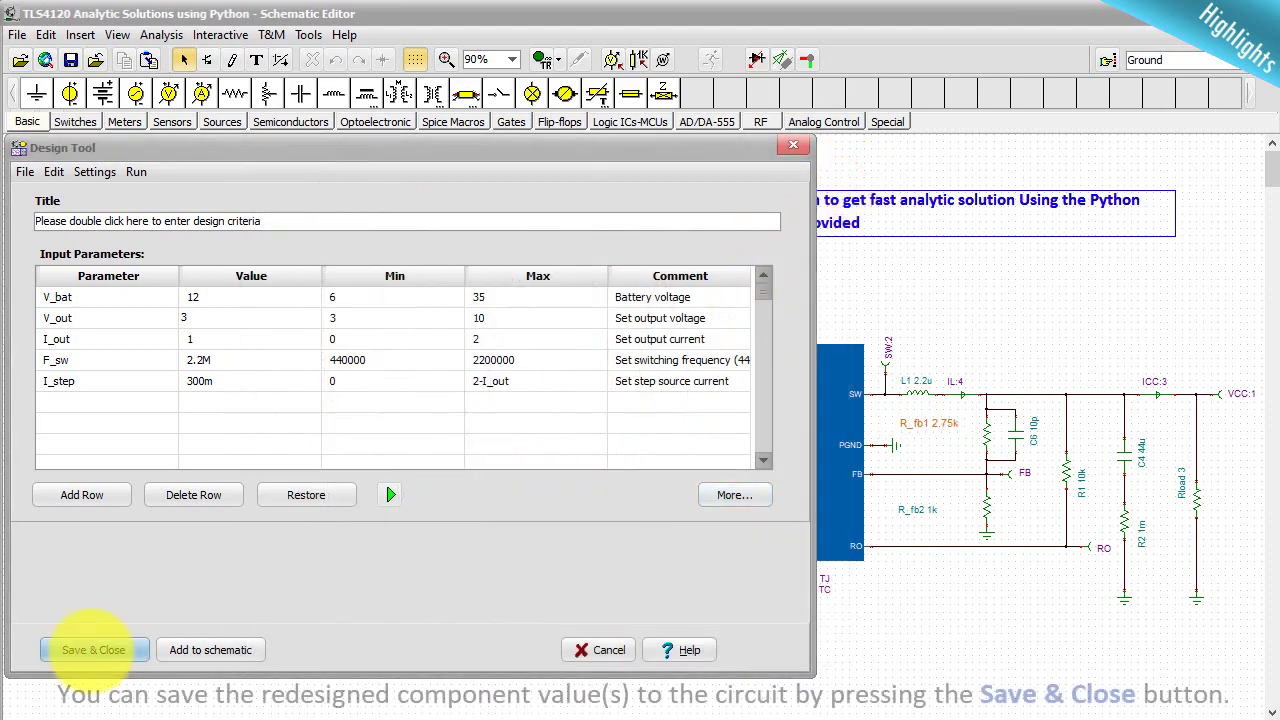
{"action": "left_click", "coordinate": [92, 649]}
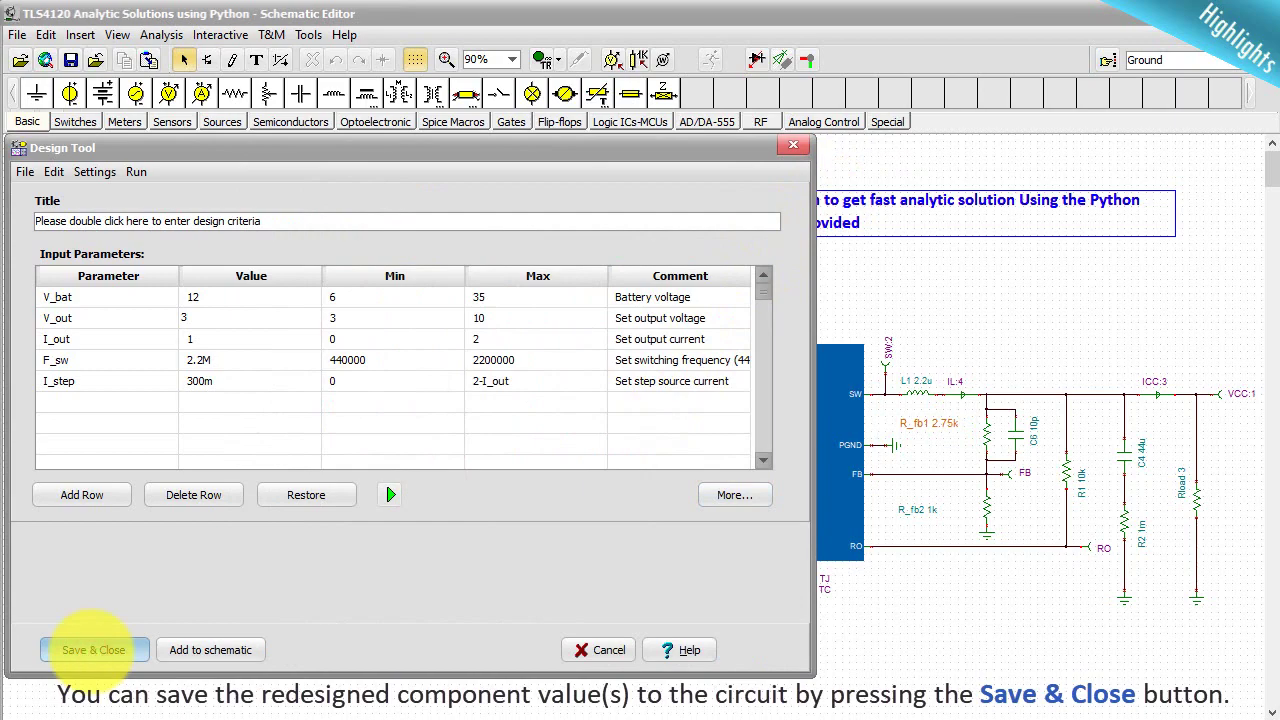
{"action": "left_click", "coordinate": [521, 480]}
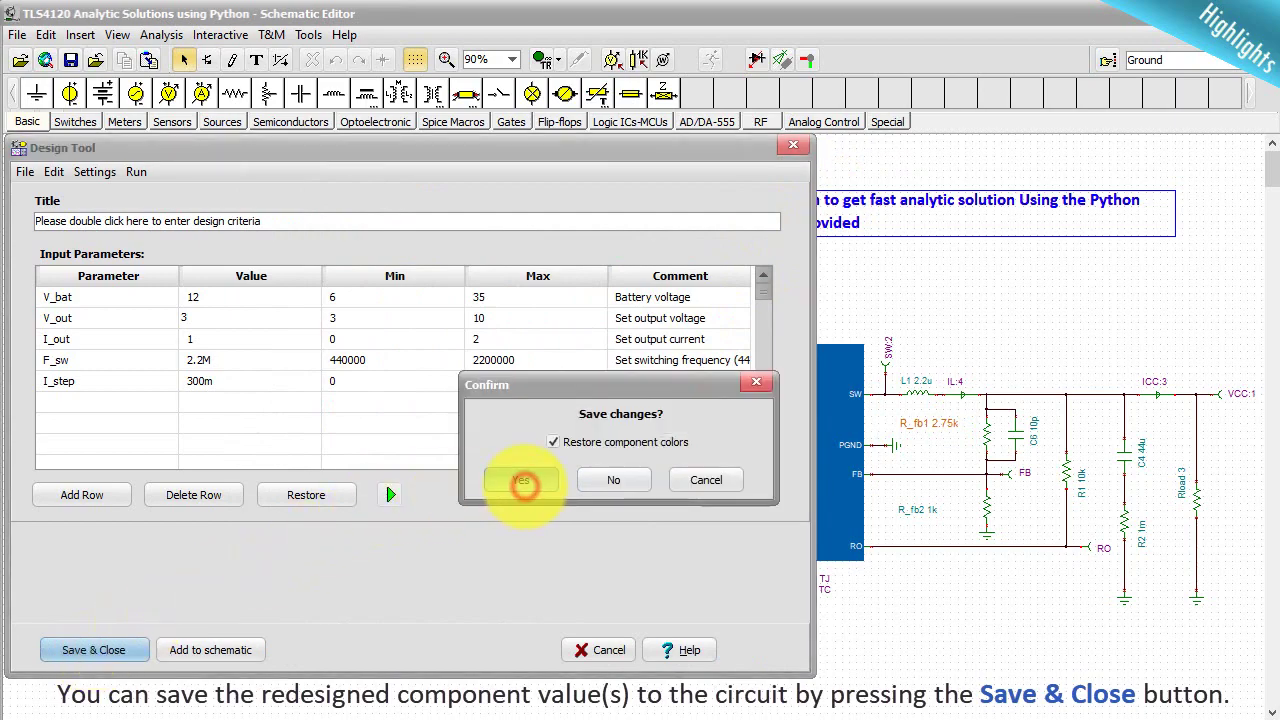